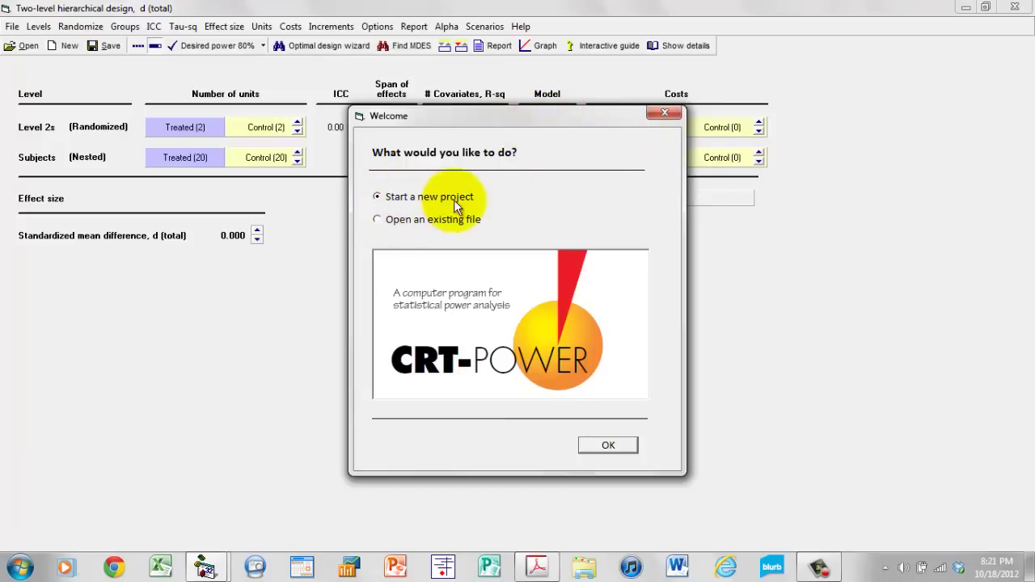
# Step: Start a new project and advance the interactive guide to Part 1, The effect size
pyautogui.click(596, 445)
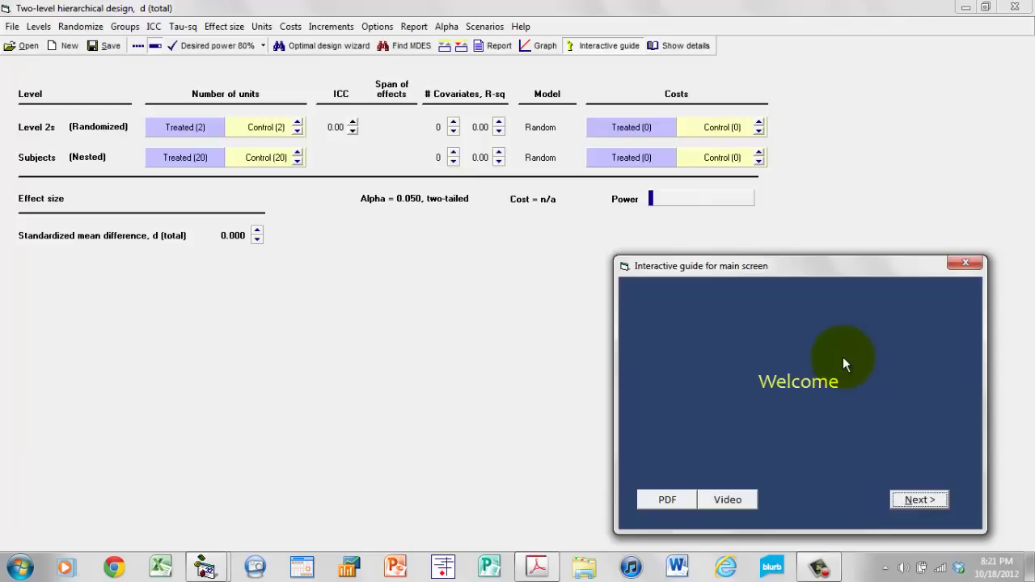
pyautogui.click(916, 501)
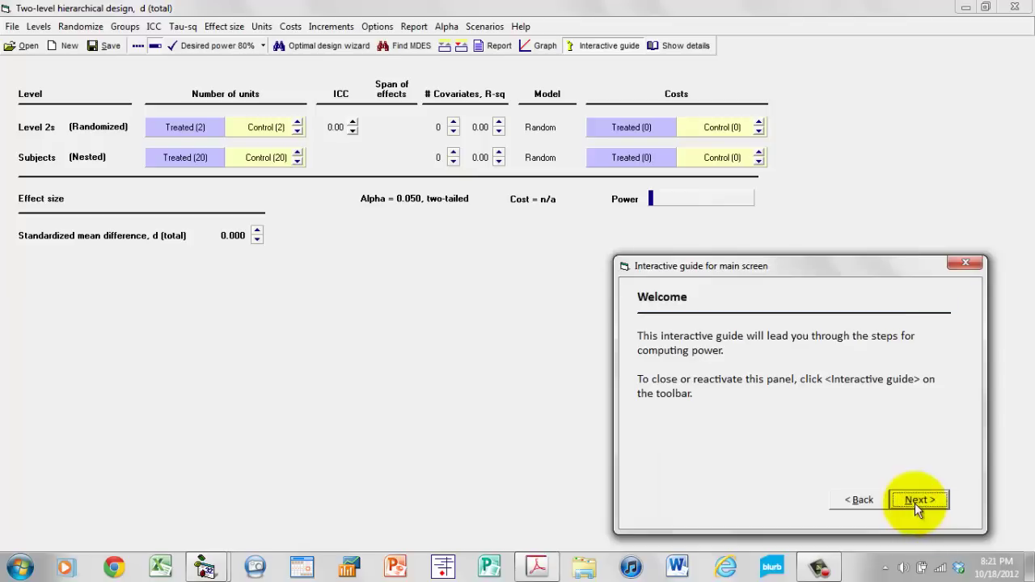
pyautogui.click(916, 501)
pyautogui.click(916, 502)
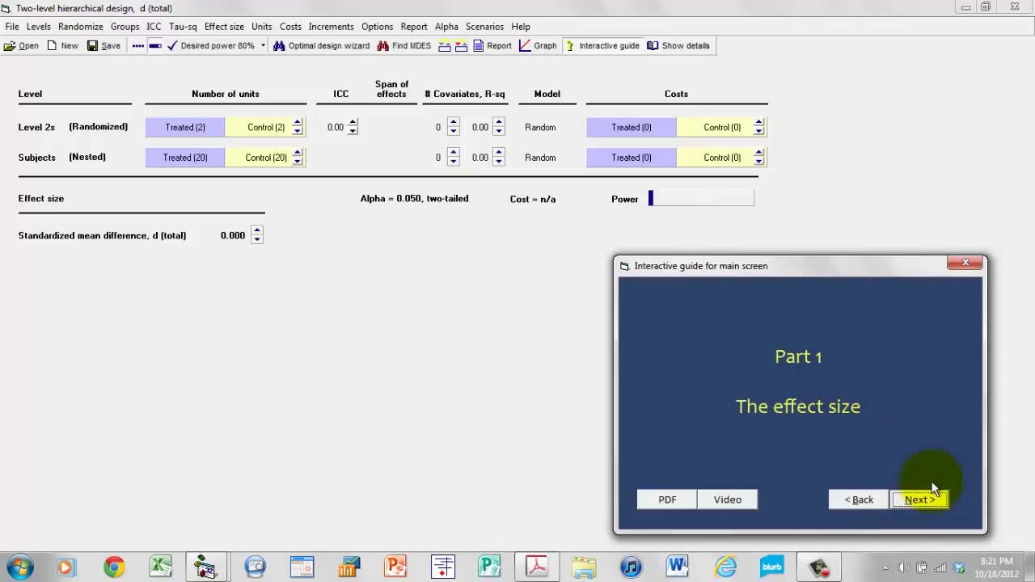
# Step: Page through the interactive guide from Part 1 to Part 3, The study design
pyautogui.click(940, 570)
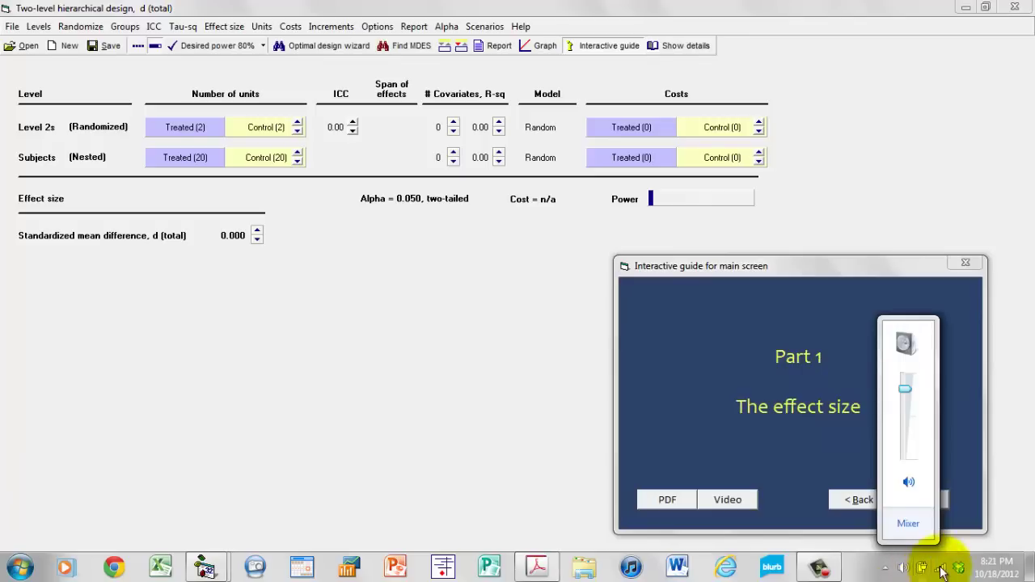
pyautogui.click(861, 499)
pyautogui.click(918, 500)
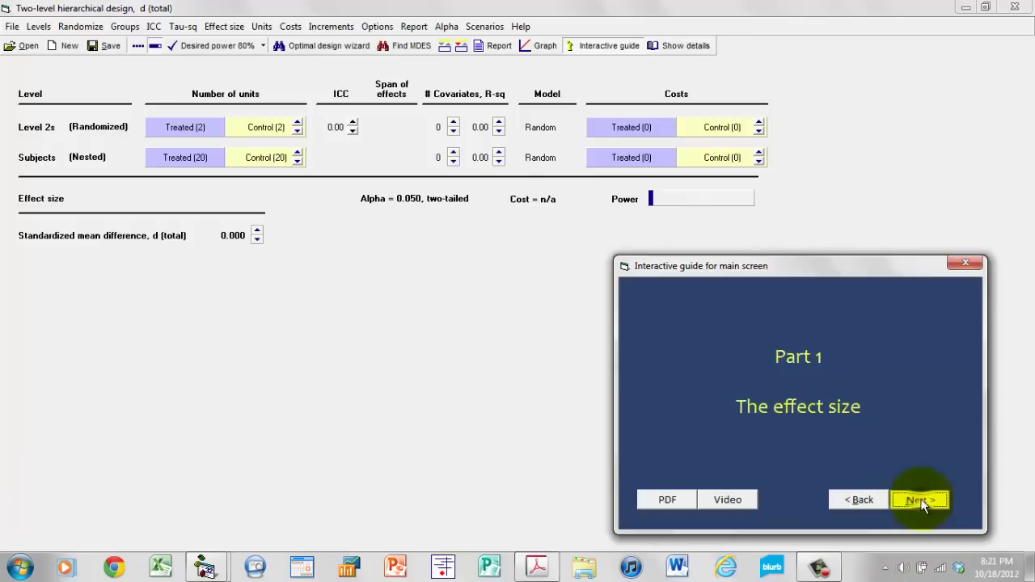
pyautogui.click(918, 499)
pyautogui.click(919, 500)
pyautogui.click(920, 499)
pyautogui.click(920, 499)
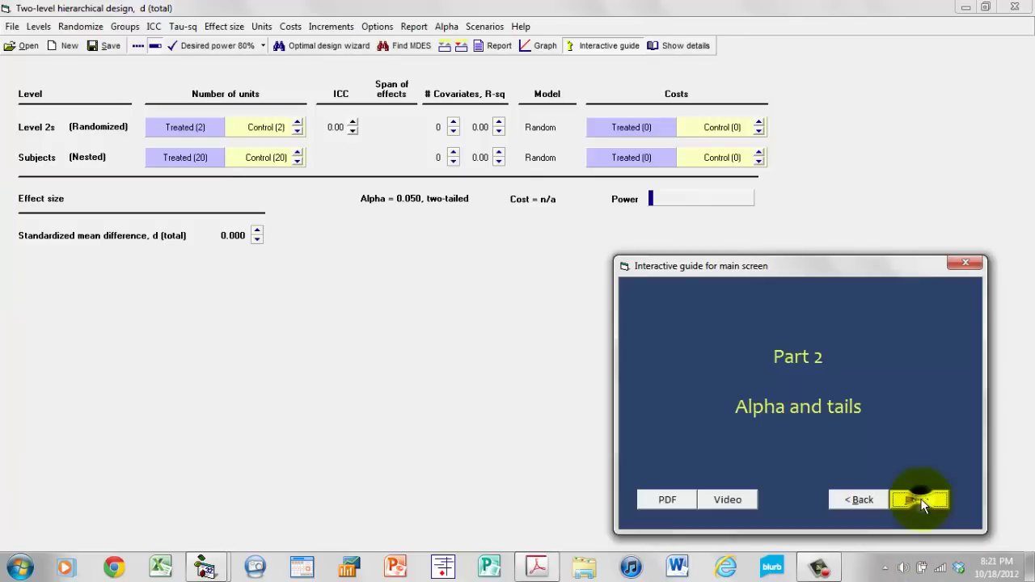
pyautogui.click(917, 499)
pyautogui.click(916, 500)
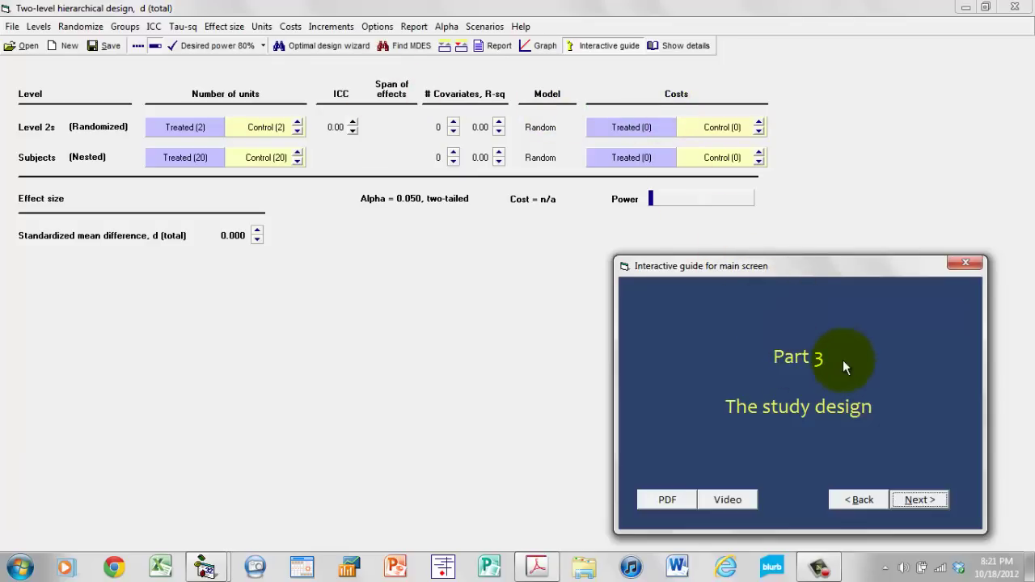
# Step: View the interactive guide's sections on ICC or span of means and on costs, and close the guide
pyautogui.click(339, 94)
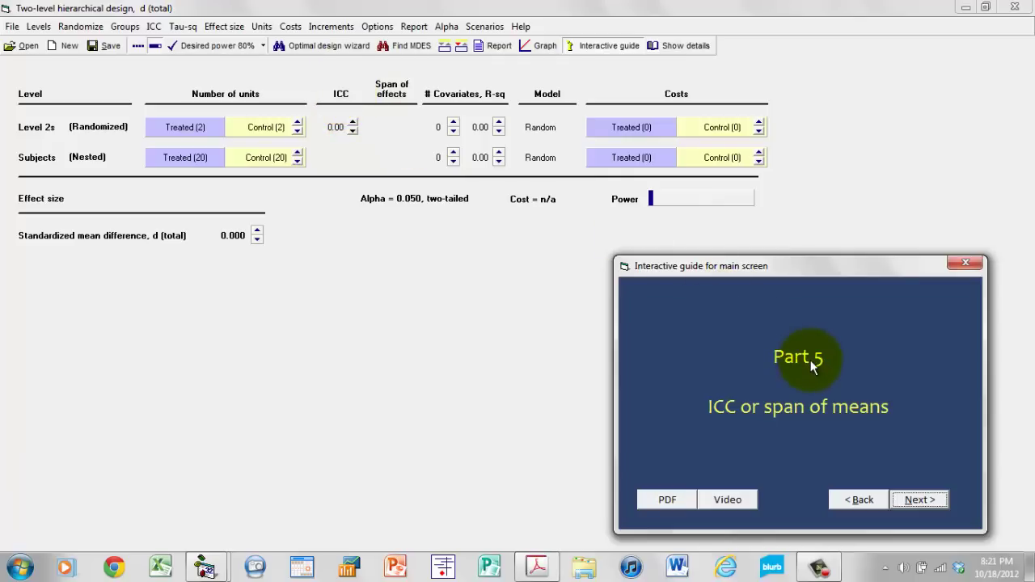
pyautogui.click(678, 96)
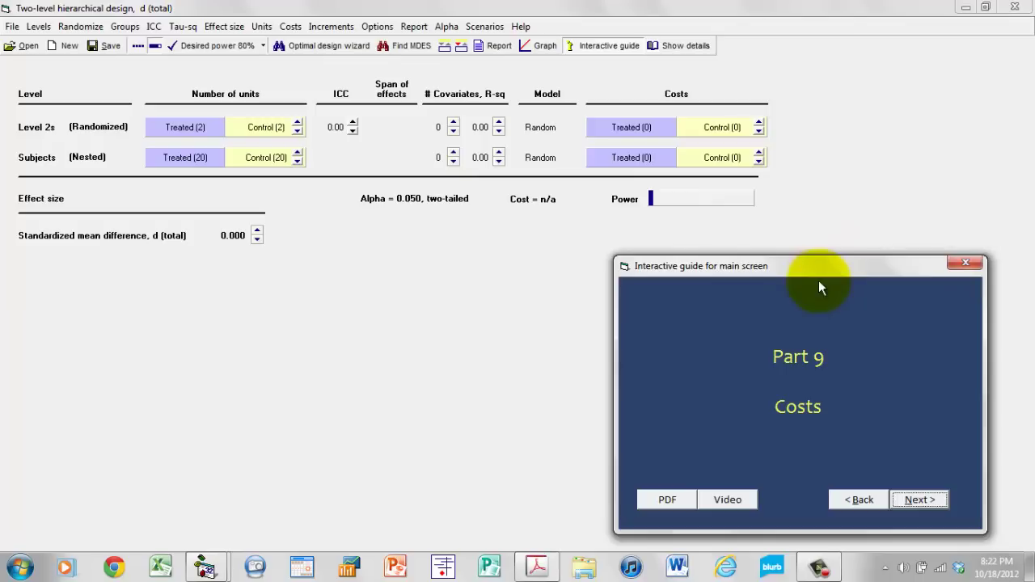
pyautogui.click(967, 263)
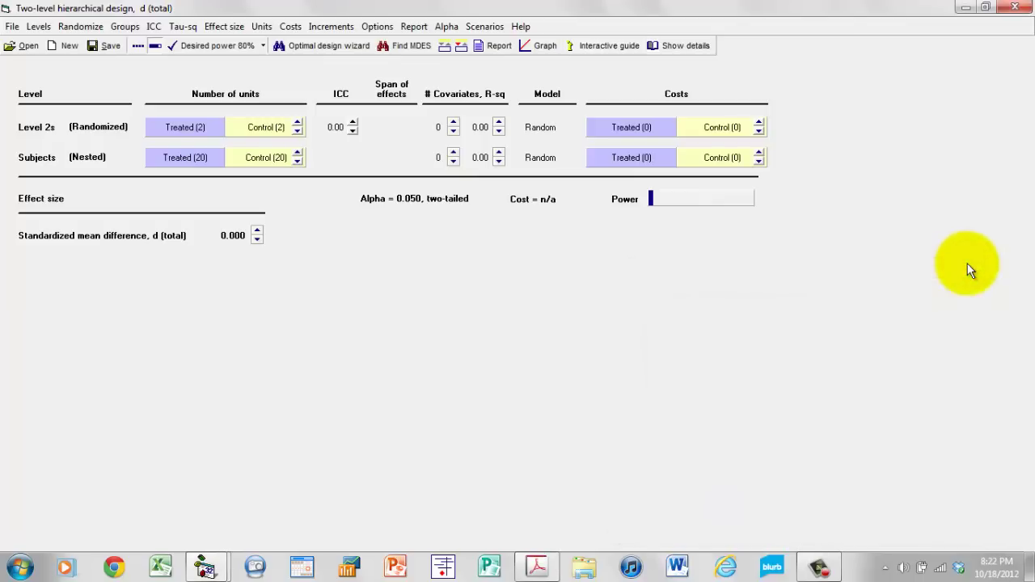
# Step: Reopen the interactive guide for the main screen and close it again
pyautogui.click(520, 26)
pyautogui.click(548, 39)
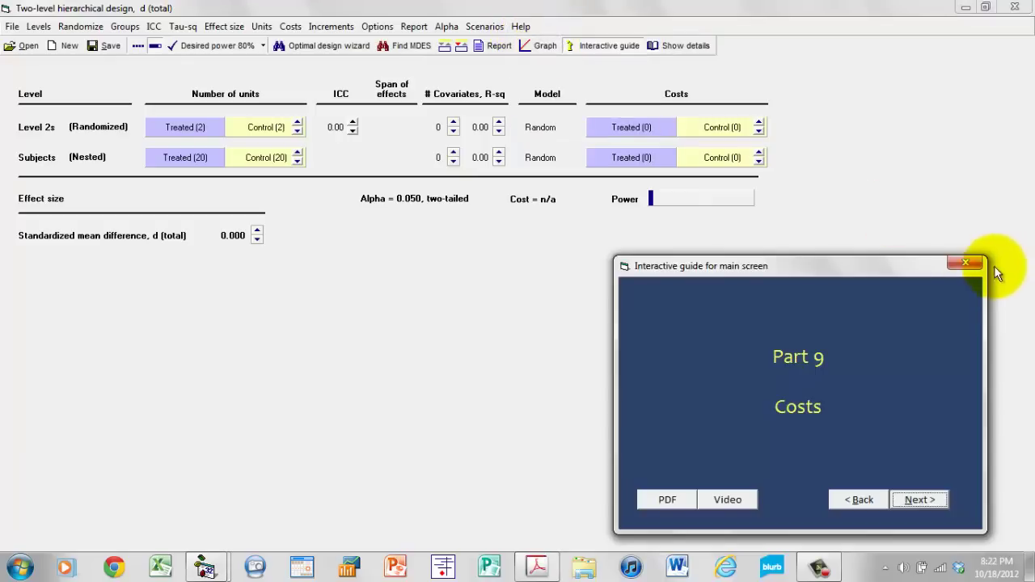
pyautogui.click(964, 261)
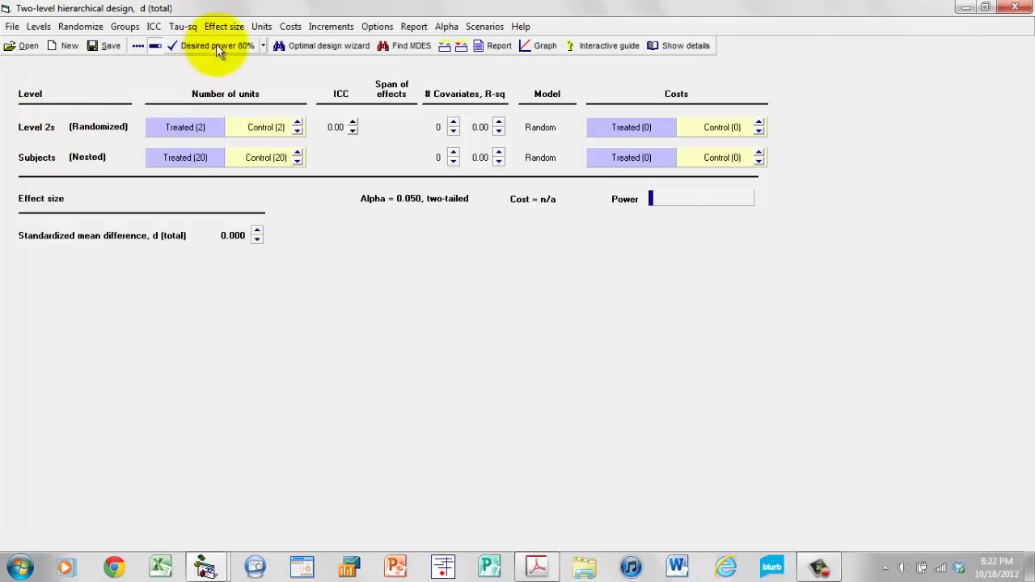
# Step: Choose standardized mean difference, d (total), as the effect size and look up its expected value in the Week-1 Assignment PDF in Adobe Acrobat Pro
pyautogui.click(230, 29)
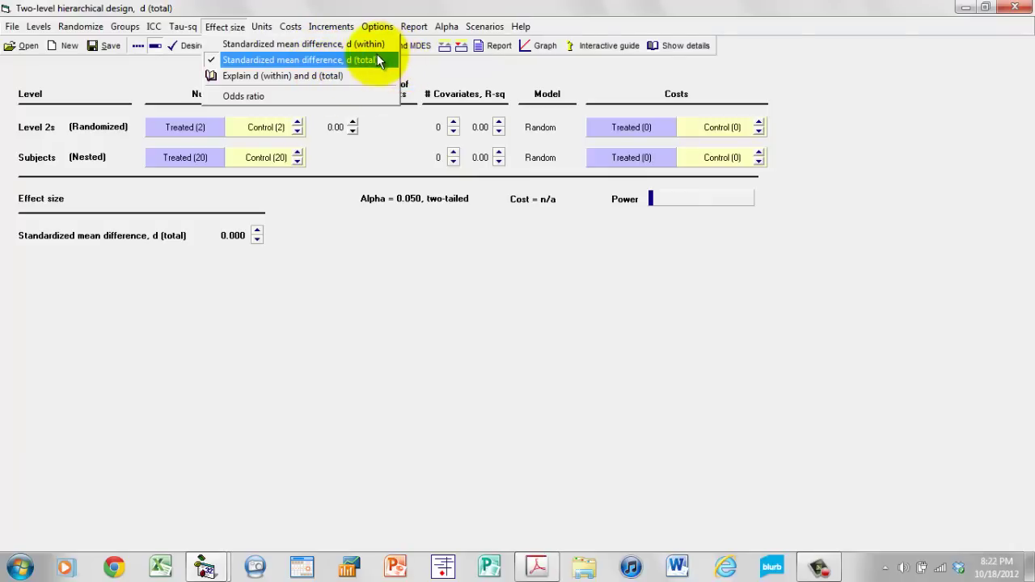
pyautogui.click(270, 58)
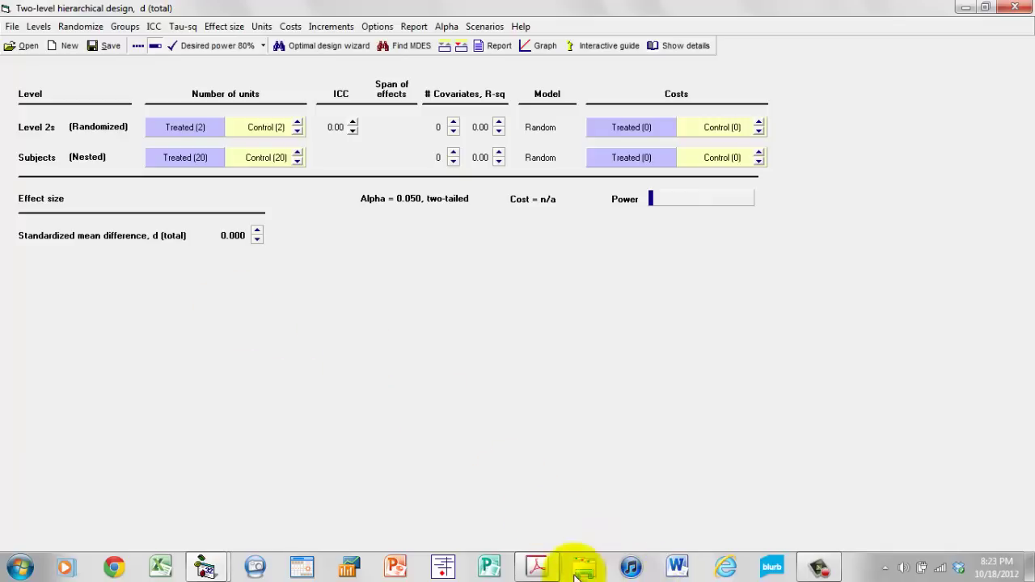
pyautogui.click(536, 566)
pyautogui.scroll(8, 480, 425)
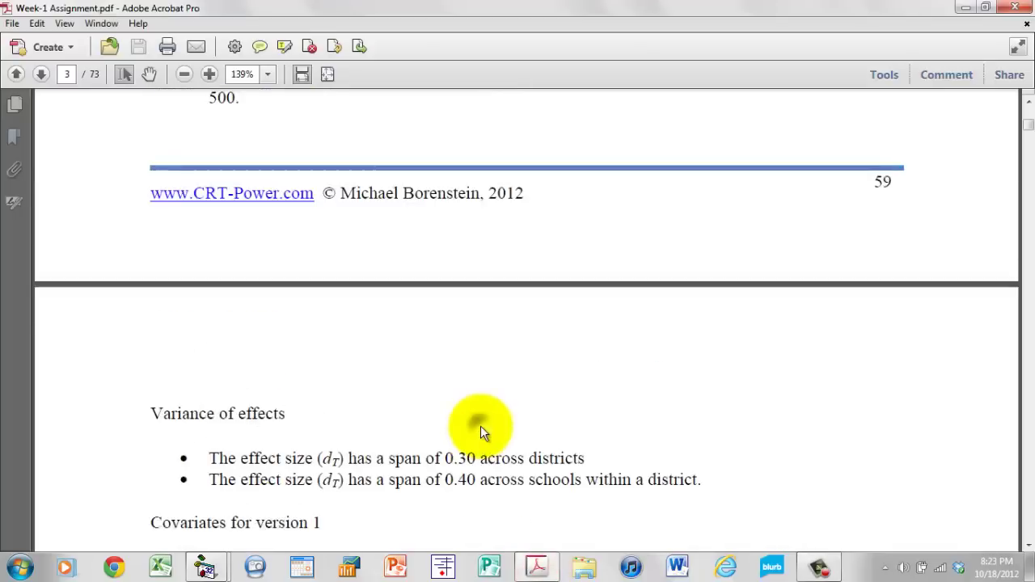
pyautogui.scroll(5, 480, 425)
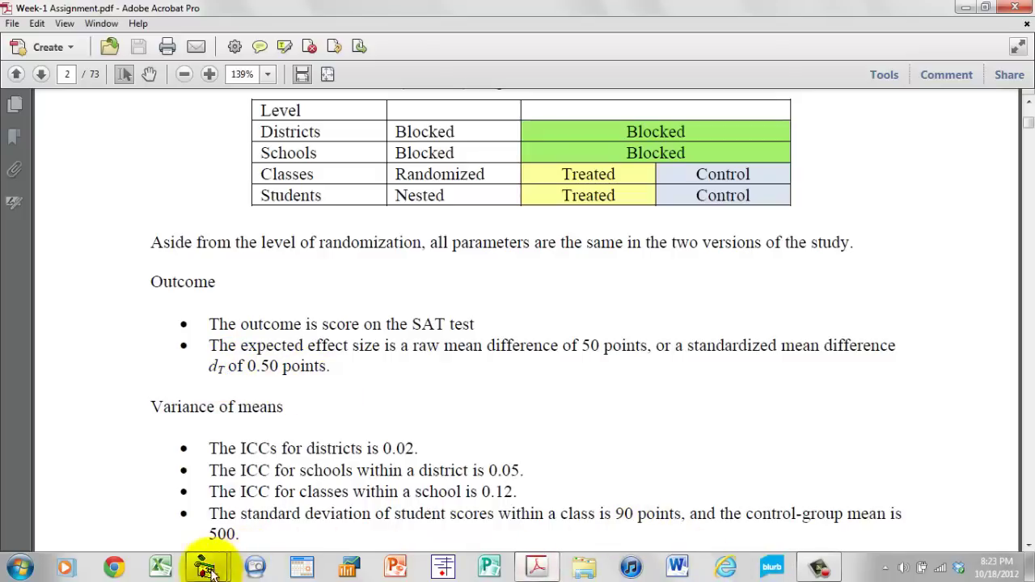
pyautogui.moveTo(208, 564)
pyautogui.click(259, 511)
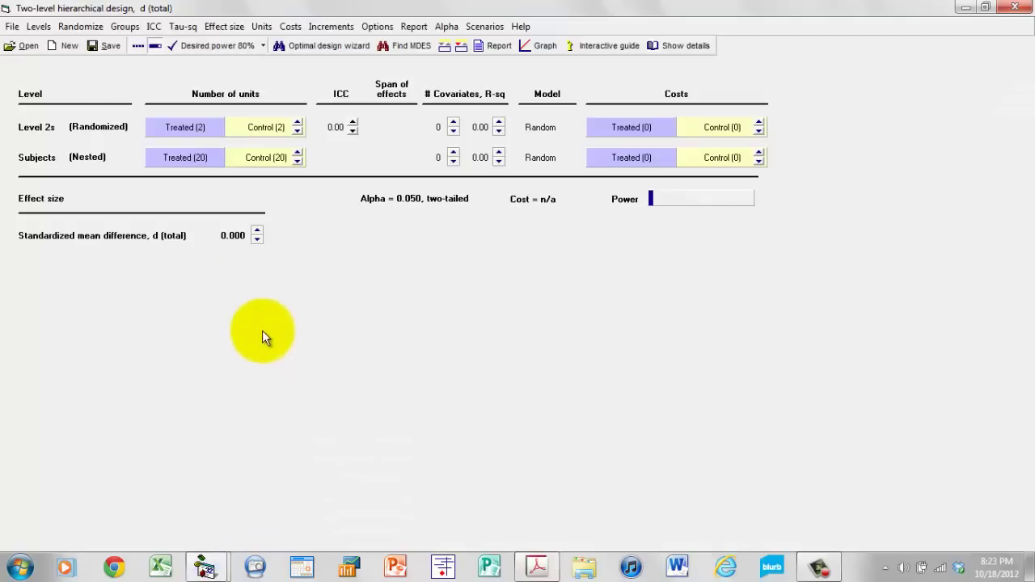
# Step: Set the standardized mean difference to 0.500 using increments of 0.1, and choose an alpha of 0.05
pyautogui.rightClick(234, 235)
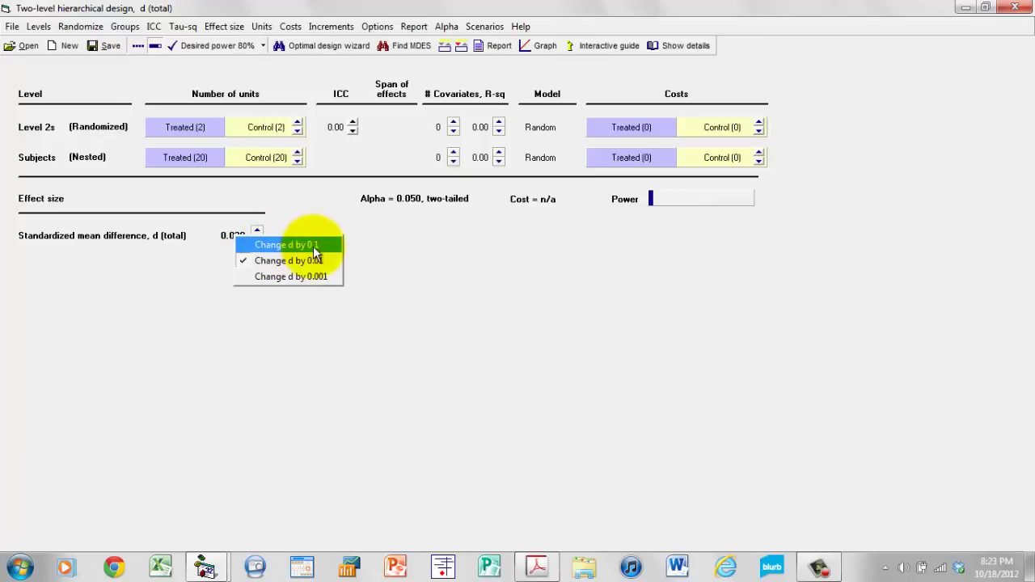
pyautogui.click(318, 246)
pyautogui.click(258, 232)
pyautogui.click(257, 231)
pyautogui.click(257, 231)
pyautogui.click(257, 231)
pyautogui.click(257, 231)
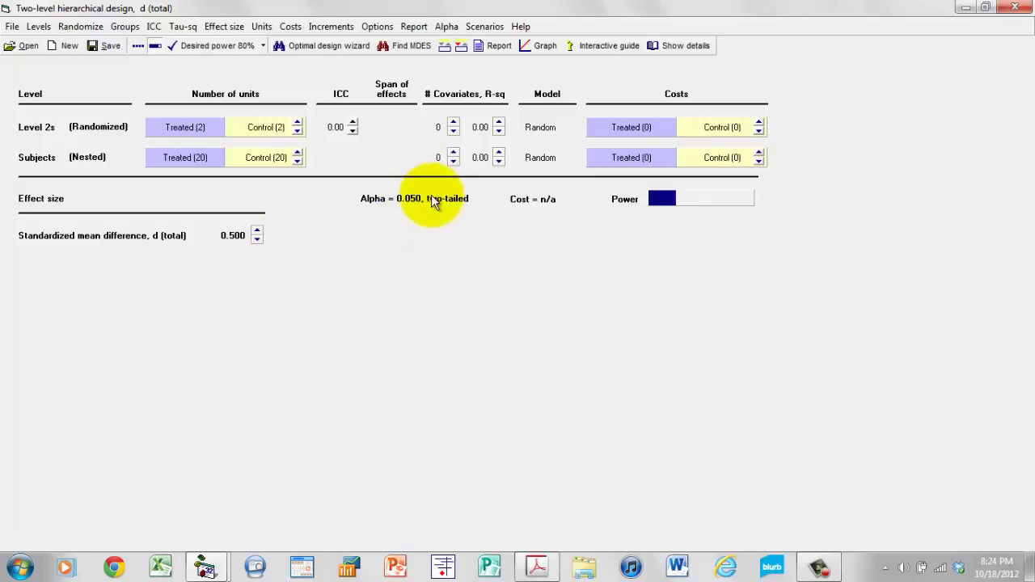
pyautogui.click(407, 201)
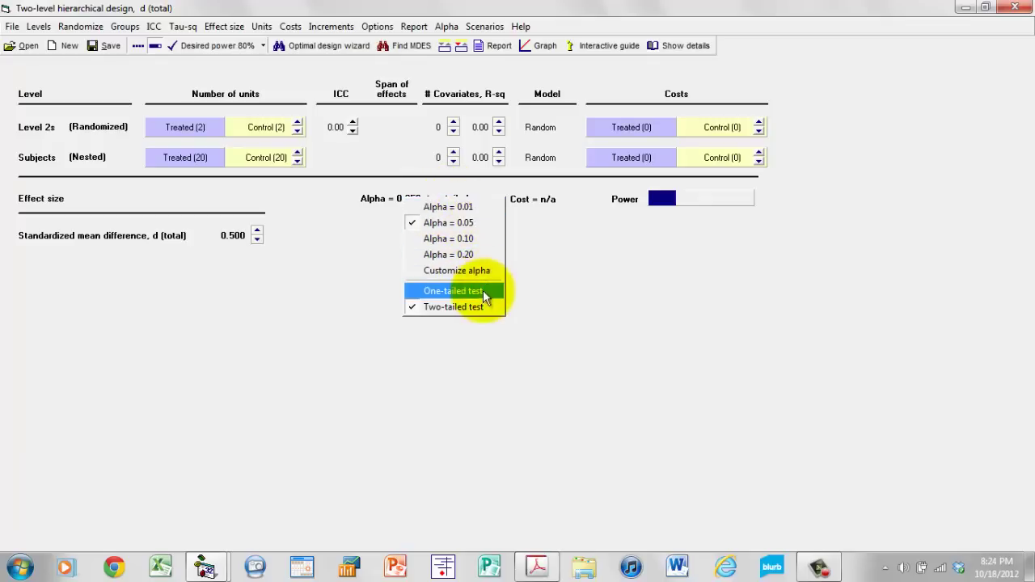
pyautogui.click(453, 220)
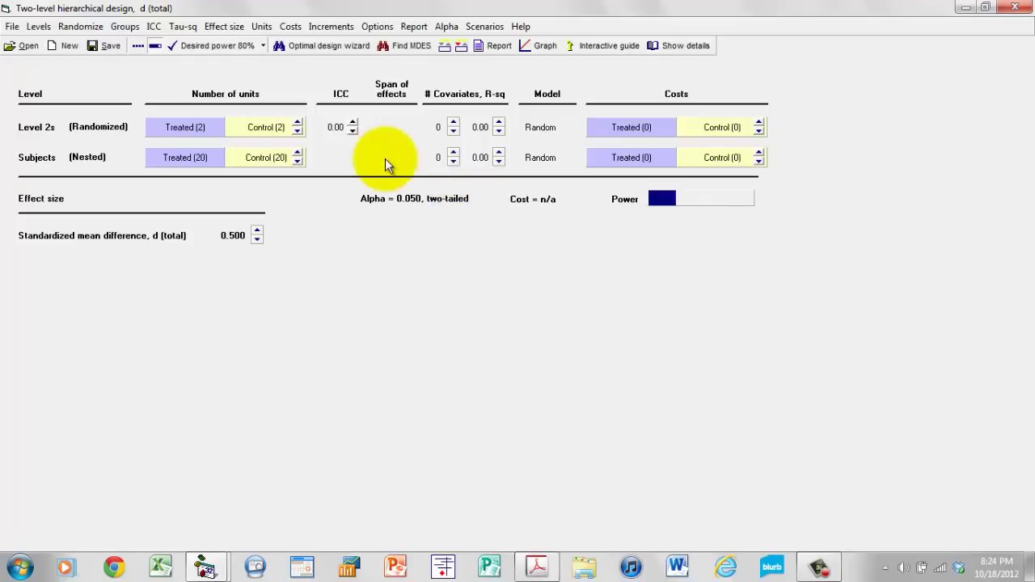
# Step: Add two levels to the two-level study to make it a four-level hierarchical design
pyautogui.click(39, 26)
pyautogui.click(54, 39)
pyautogui.click(37, 27)
pyautogui.click(54, 40)
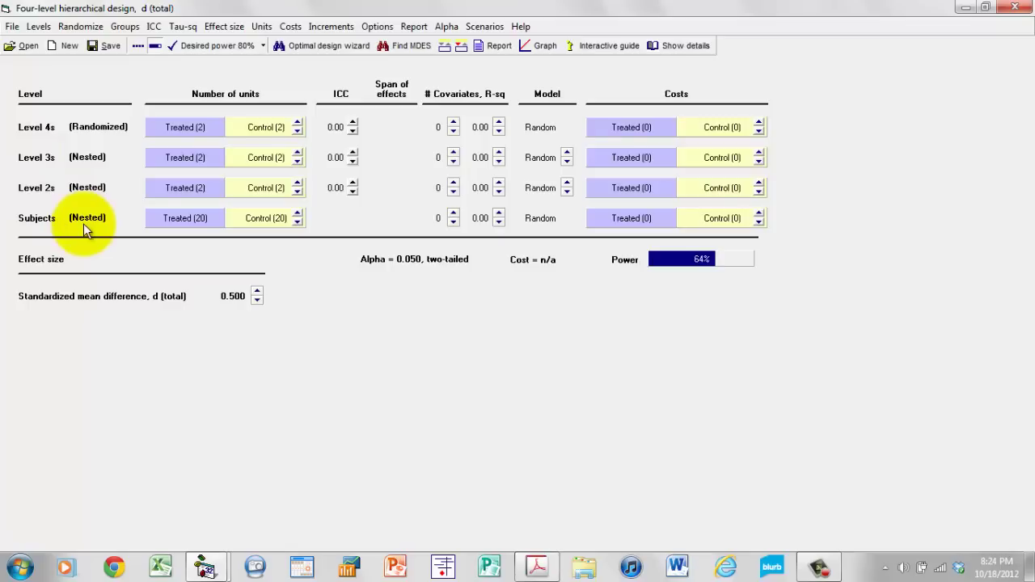
# Step: Name the cluster level Districts and the level directly below it Schools
pyautogui.click(34, 129)
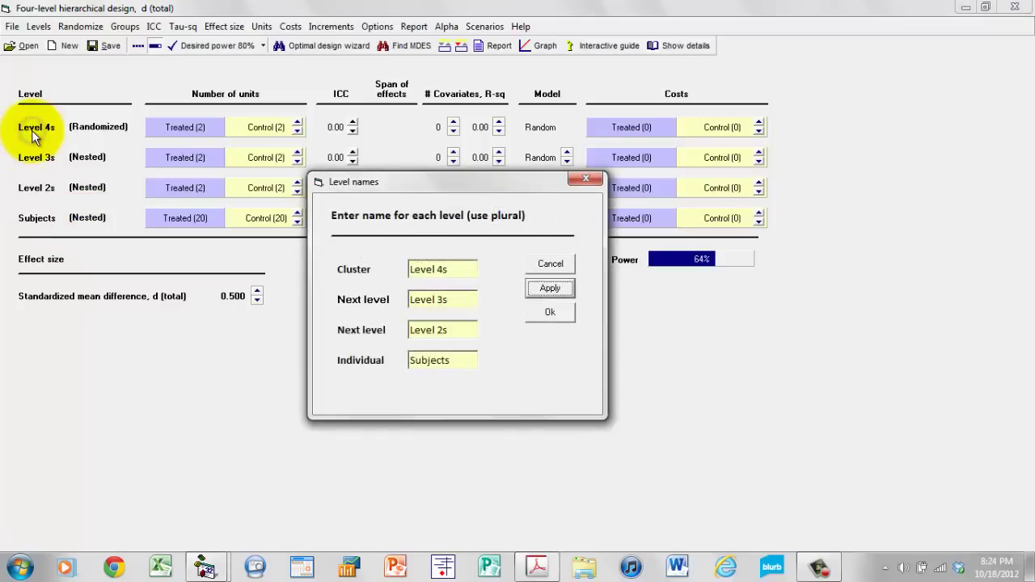
pyautogui.click(443, 267)
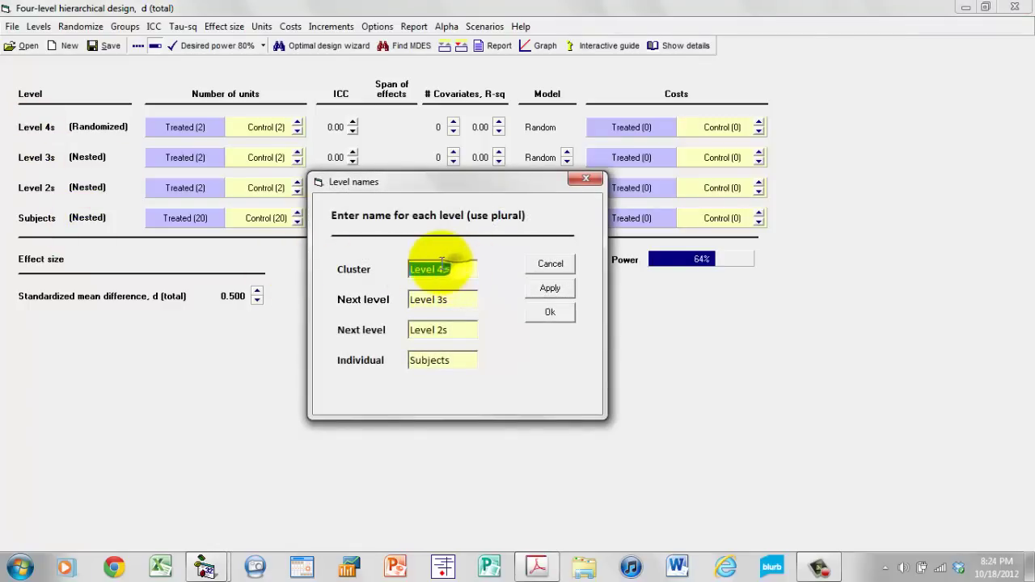
pyautogui.write('Districts')
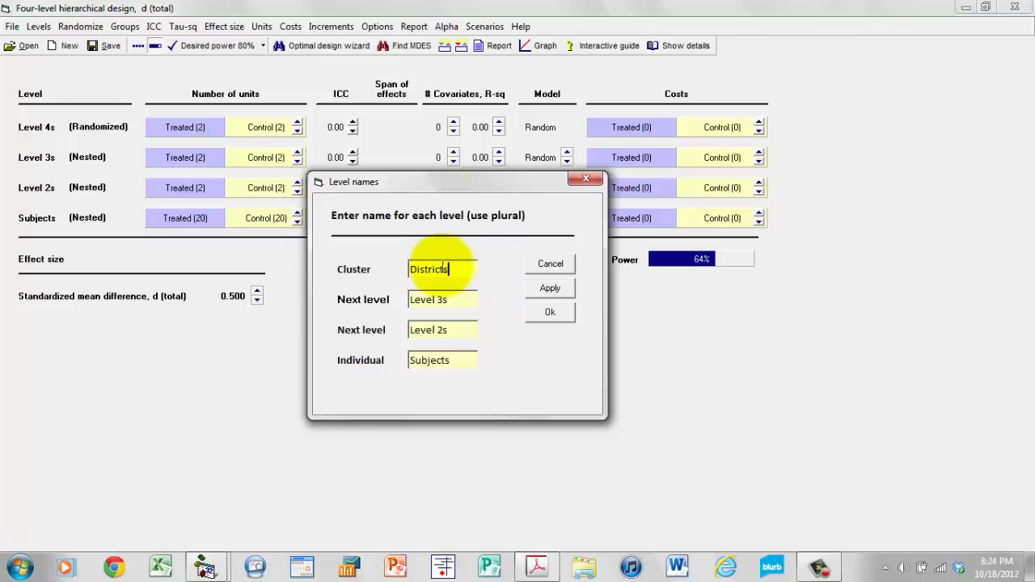
pyautogui.click(462, 300)
pyautogui.write('S')
pyautogui.write('c')
pyautogui.press('BackSpace')
pyautogui.write('c')
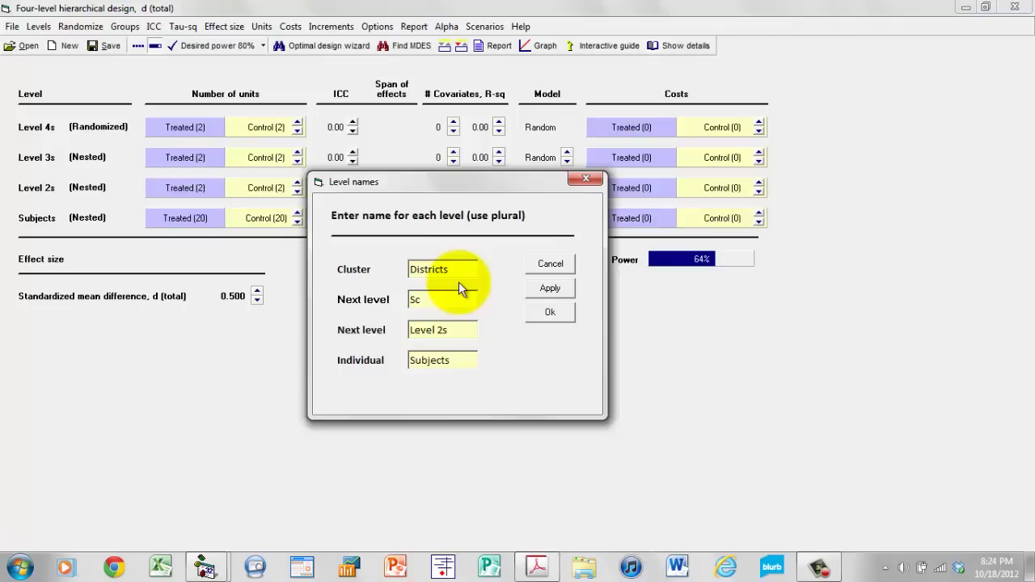
pyautogui.write('hools')
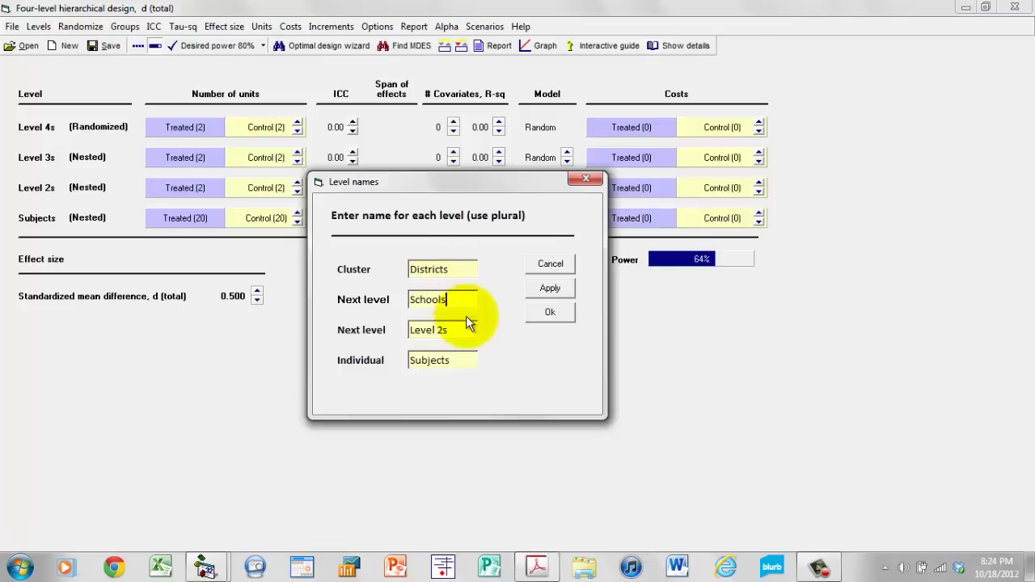
# Step: Name the third level Classes and the individual level Students, and accept the level names
pyautogui.click(462, 327)
pyautogui.write('Classes')
pyautogui.click(450, 361)
pyautogui.write('S')
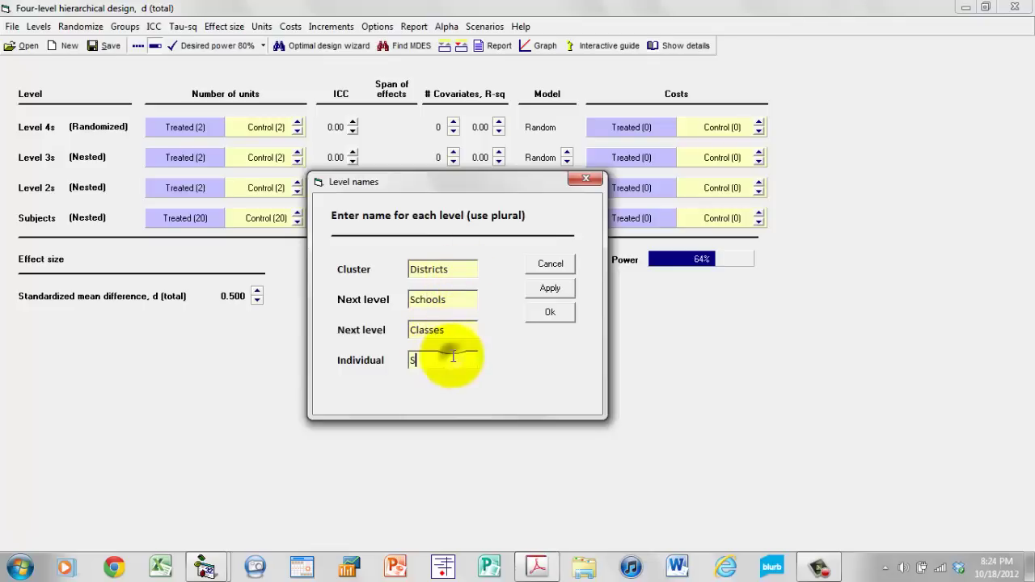
pyautogui.write('tudents')
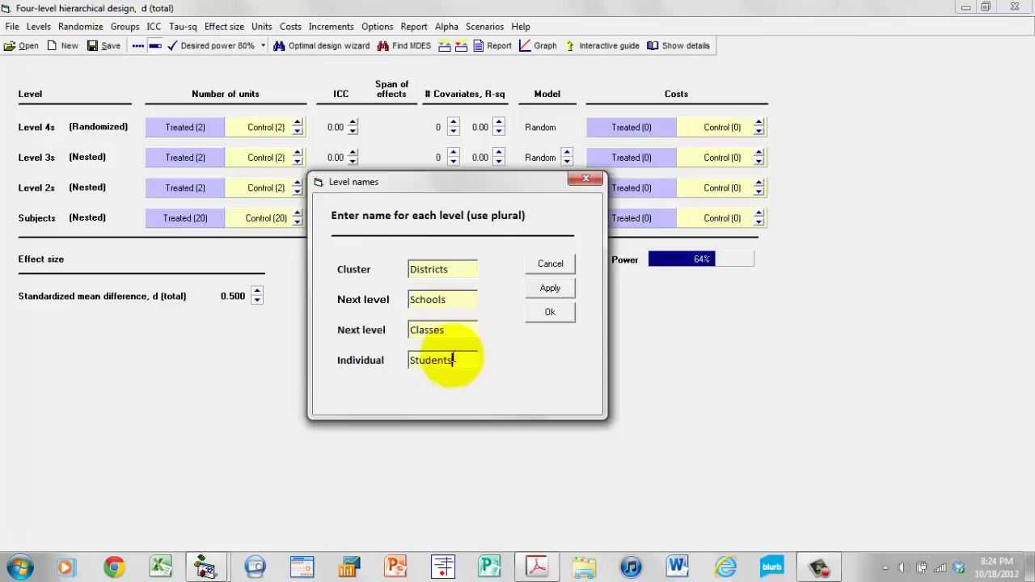
pyautogui.click(534, 314)
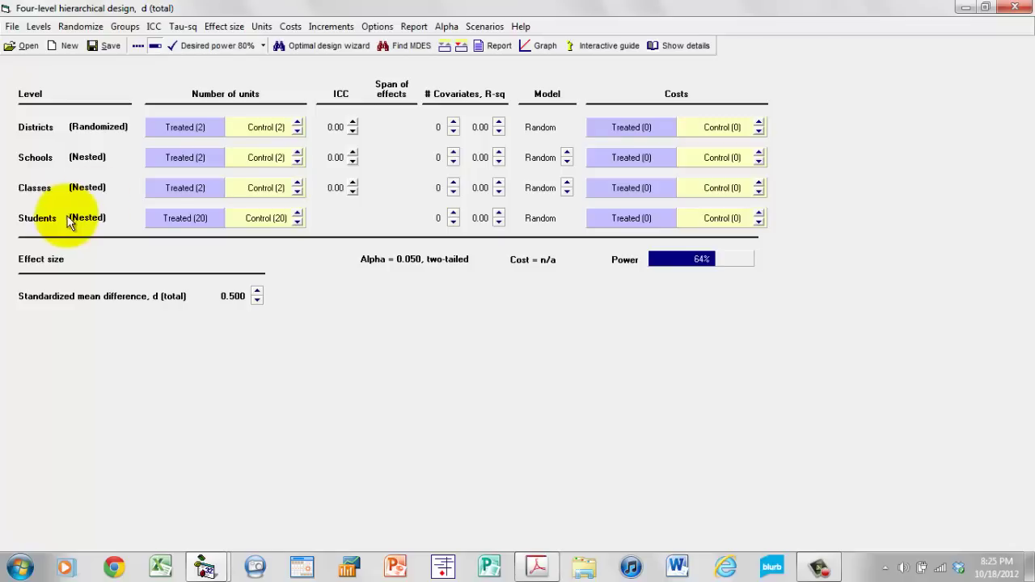
# Step: Open the group names for editing and accept the existing names Treated and Control
pyautogui.click(127, 28)
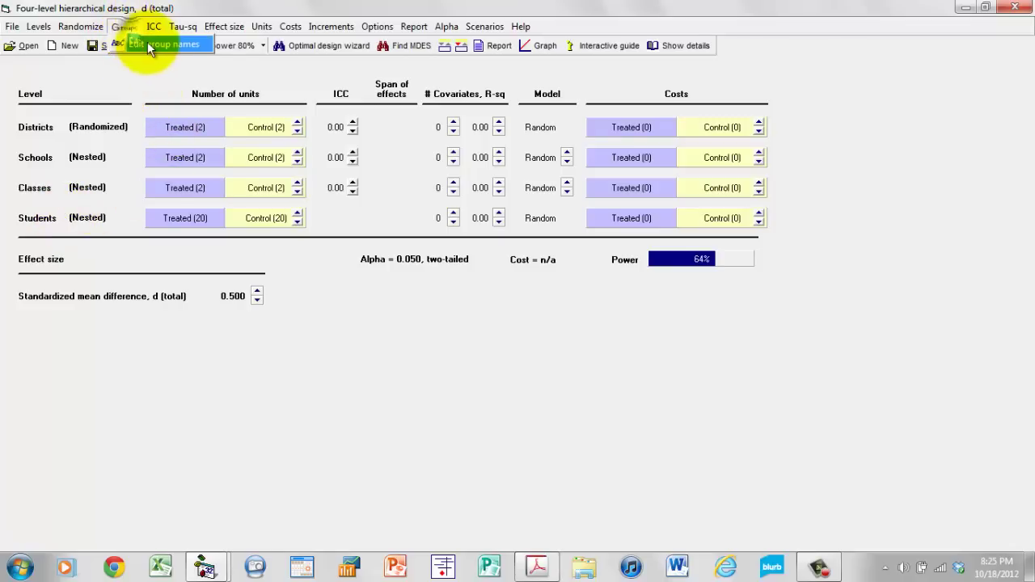
pyautogui.click(147, 42)
pyautogui.moveTo(374, 132); pyautogui.dragTo(473, 201)
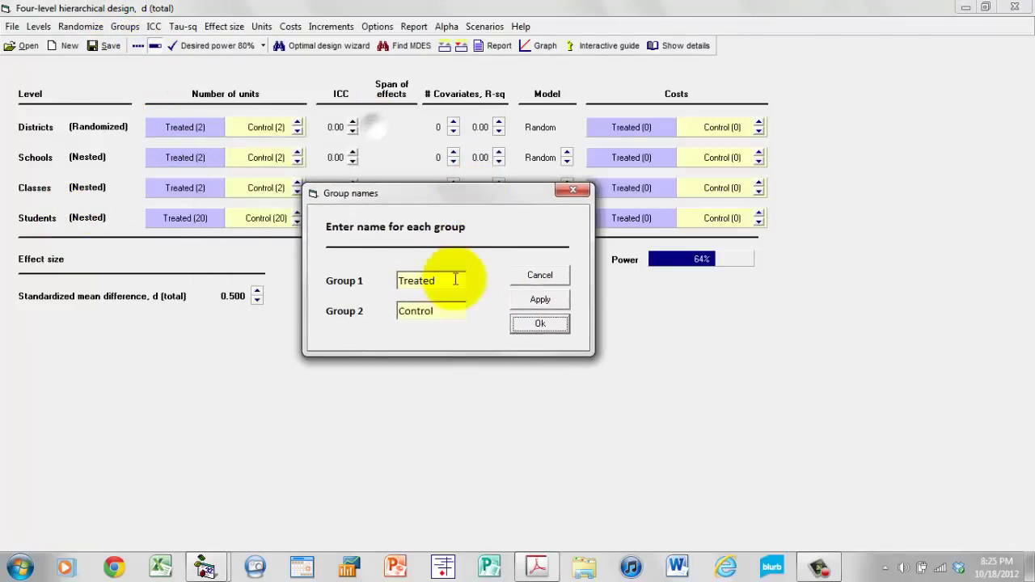
pyautogui.click(555, 326)
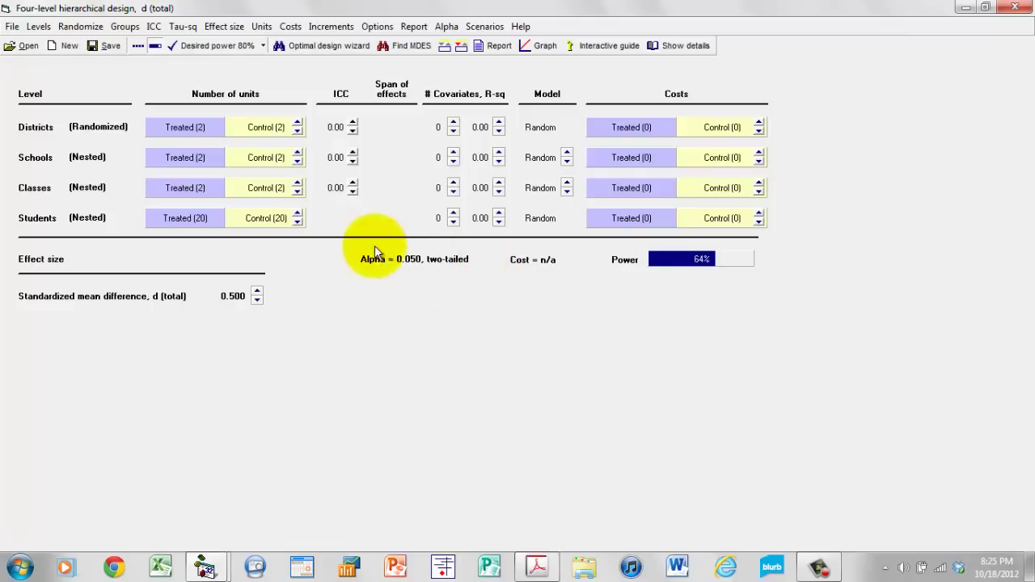
# Step: Change the level of randomization to classes, so that districts and schools act as blocks
pyautogui.click(102, 128)
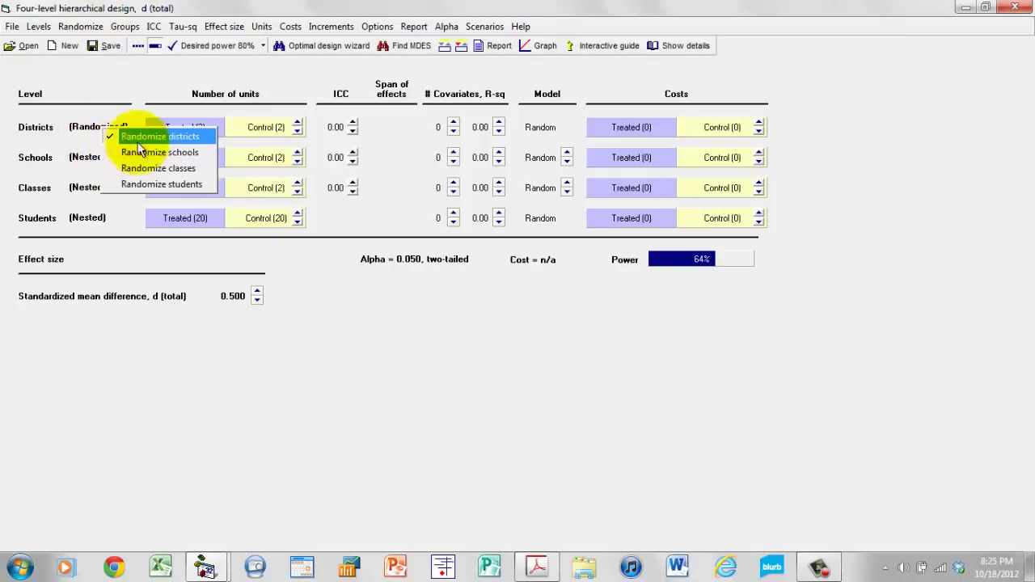
pyautogui.click(191, 168)
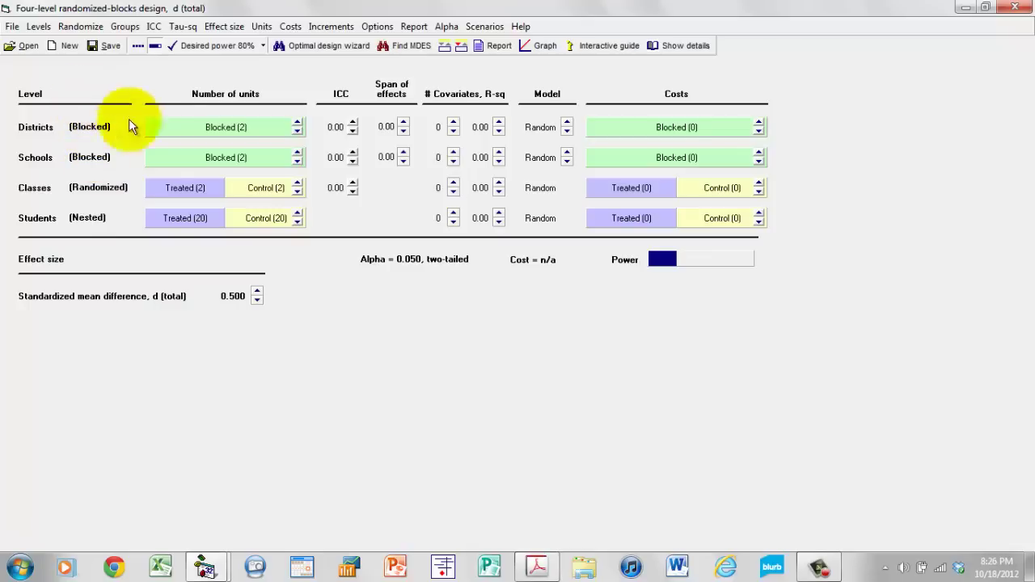
# Step: Change the level of randomization from classes to districts, so that schools, classes and students are nested
pyautogui.click(73, 130)
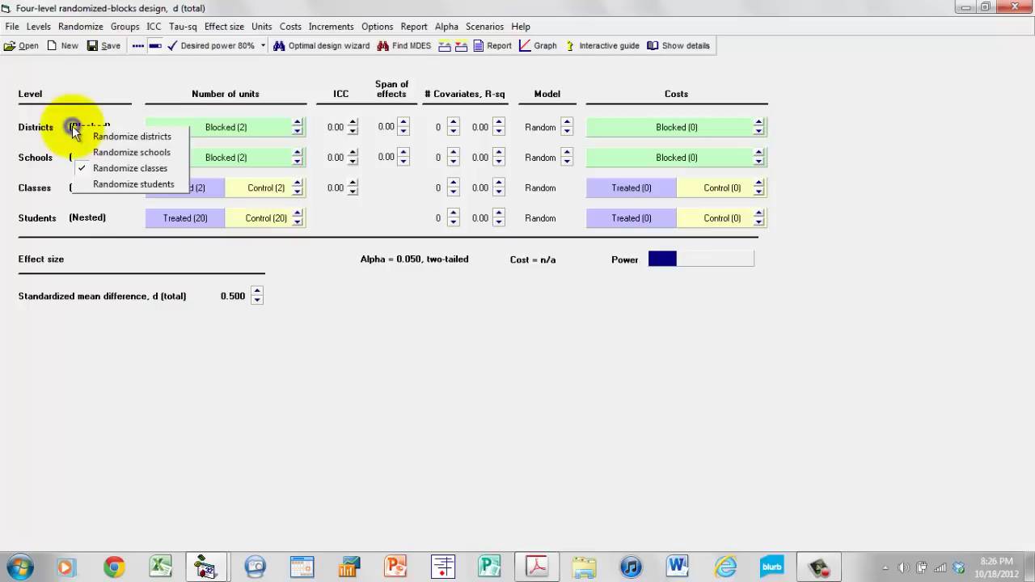
pyautogui.click(126, 137)
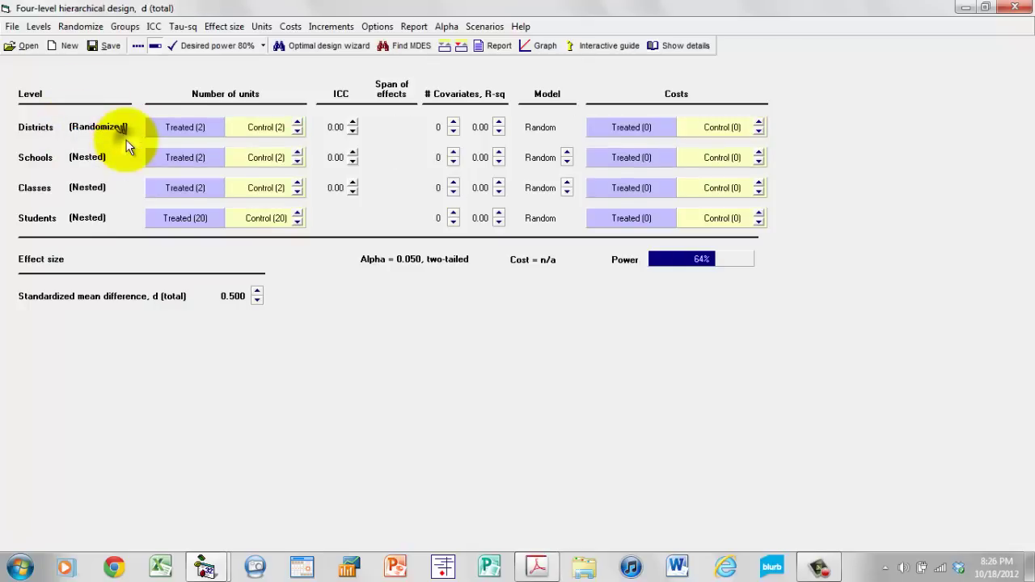
# Step: Try 3 districts per group and a larger number of schools per district, returning each number to 2
pyautogui.click(297, 122)
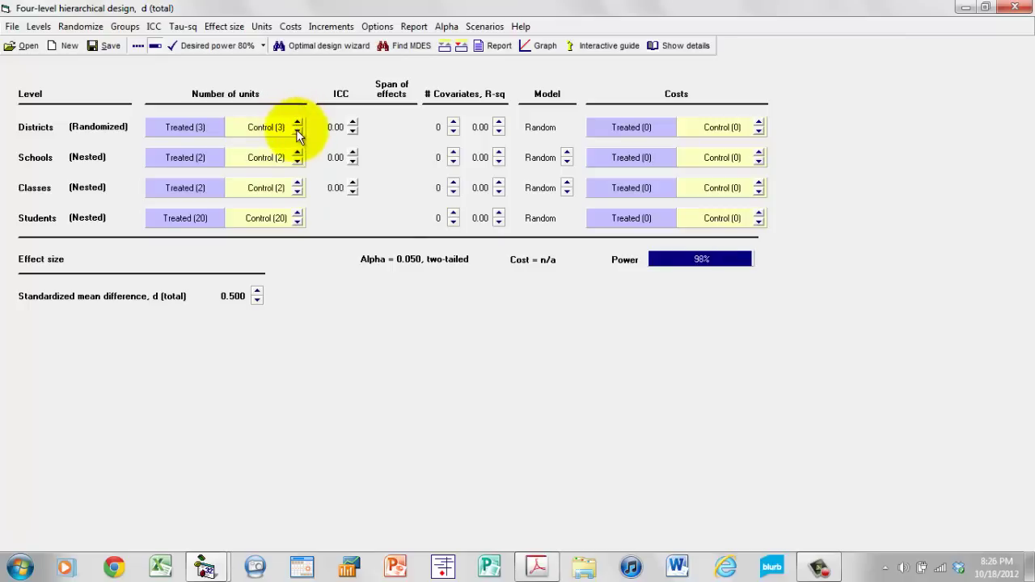
pyautogui.click(297, 132)
pyautogui.click(296, 153)
pyautogui.click(297, 153)
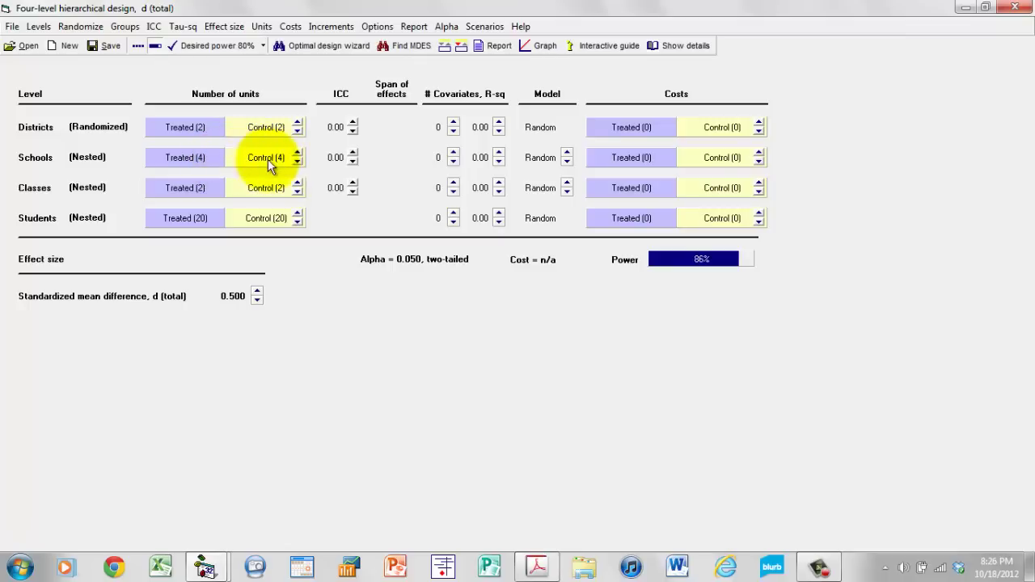
pyautogui.click(296, 154)
pyautogui.click(297, 163)
pyautogui.click(297, 162)
pyautogui.click(296, 162)
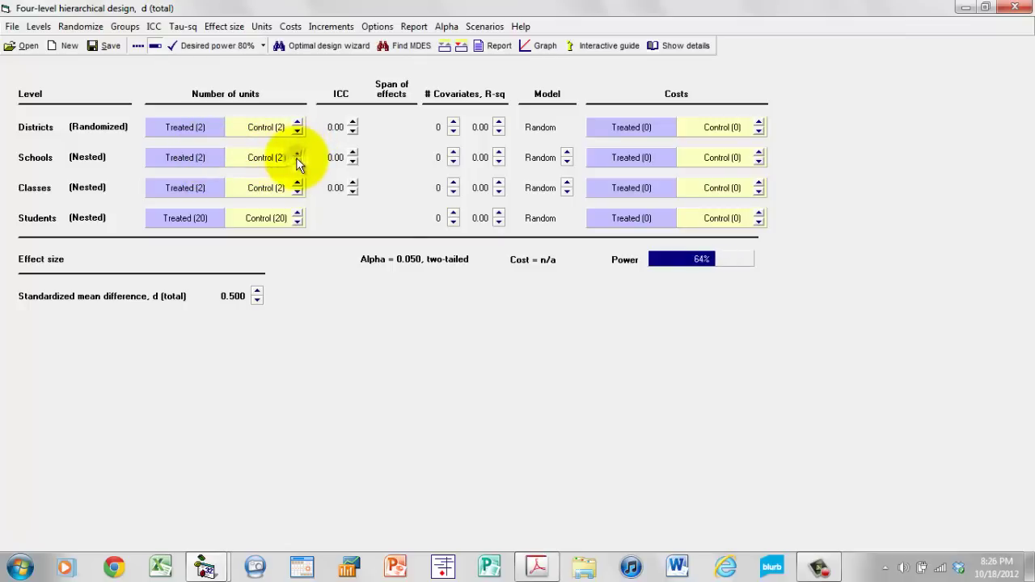
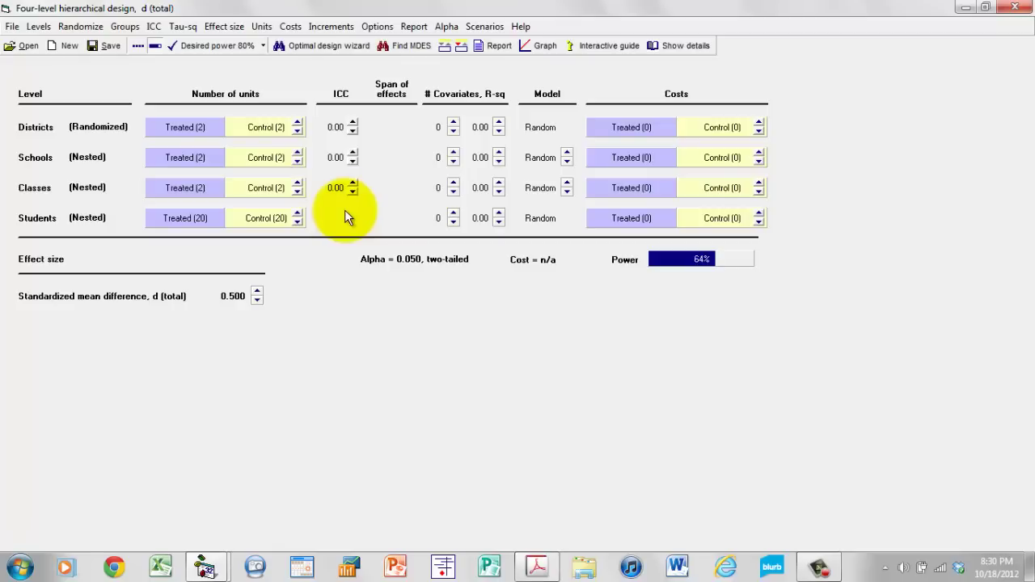
pyautogui.click(818, 566)
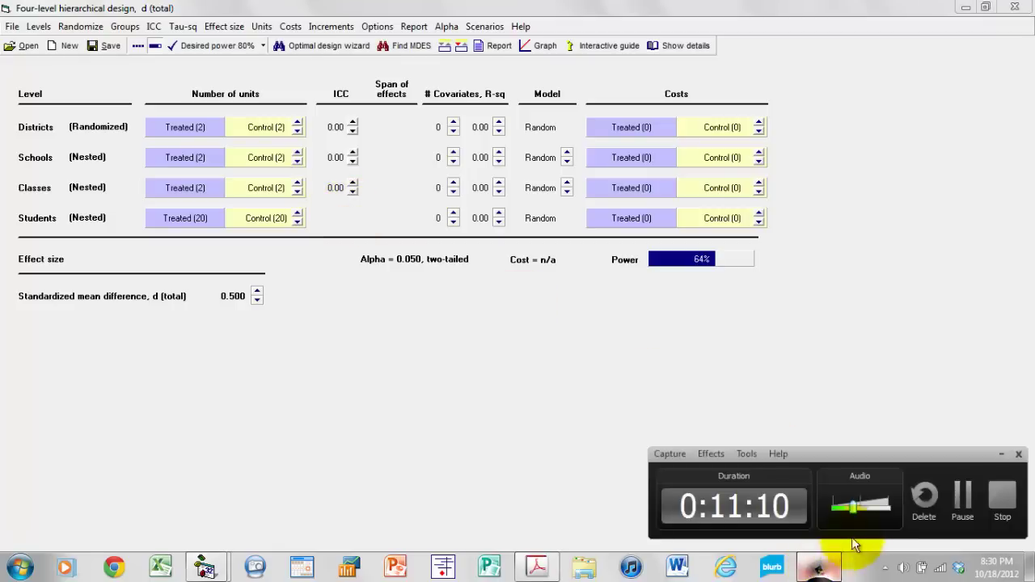
pyautogui.click(969, 502)
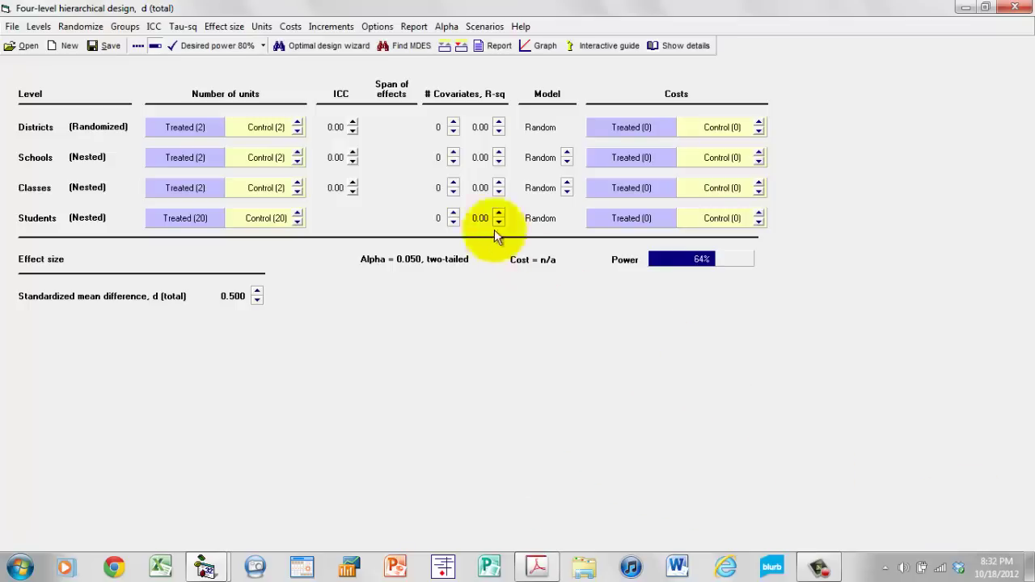
# Step: Set the ICC to 0.02 for districts and 0.05 for schools, keeping the ICC and range of means window clear of the level rows
pyautogui.click(354, 123)
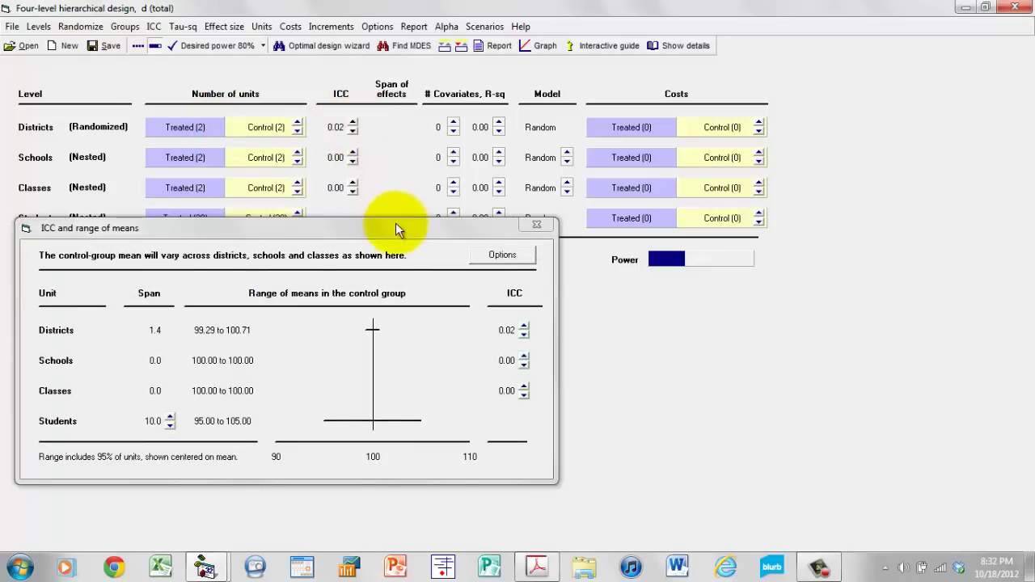
pyautogui.moveTo(396, 229); pyautogui.dragTo(423, 298)
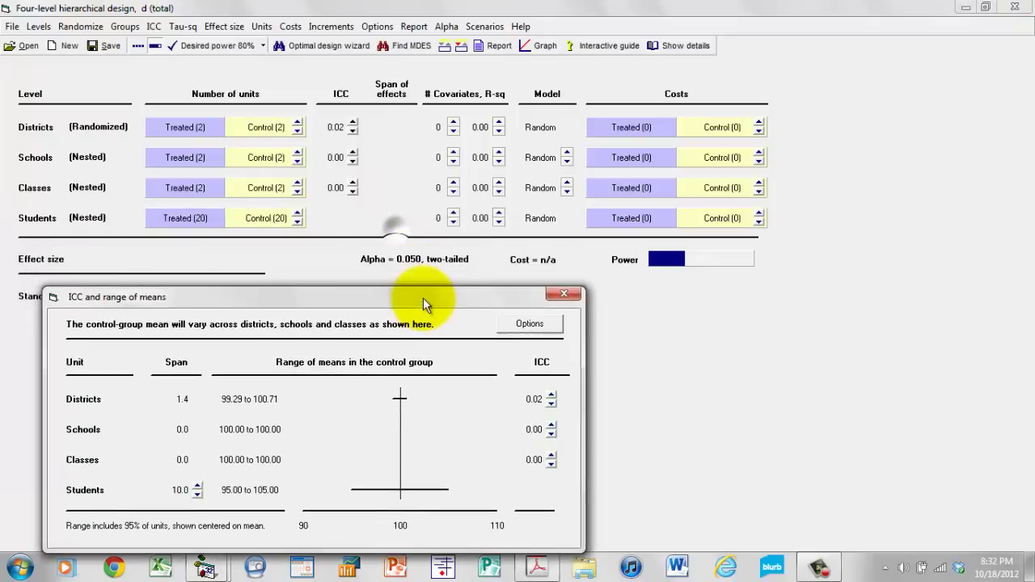
pyautogui.click(353, 152)
pyautogui.click(352, 152)
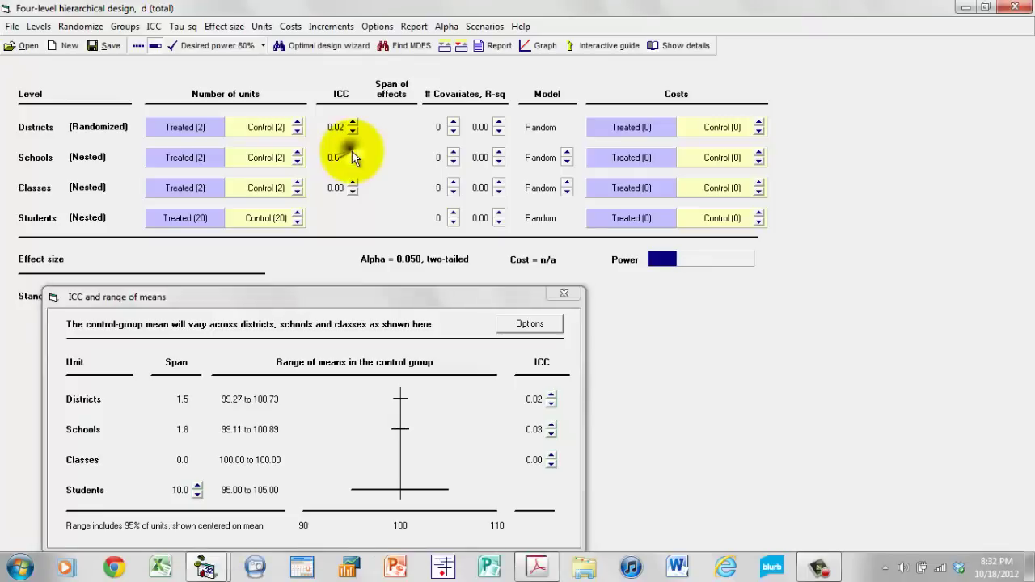
pyautogui.click(353, 152)
pyautogui.click(353, 152)
pyautogui.click(353, 152)
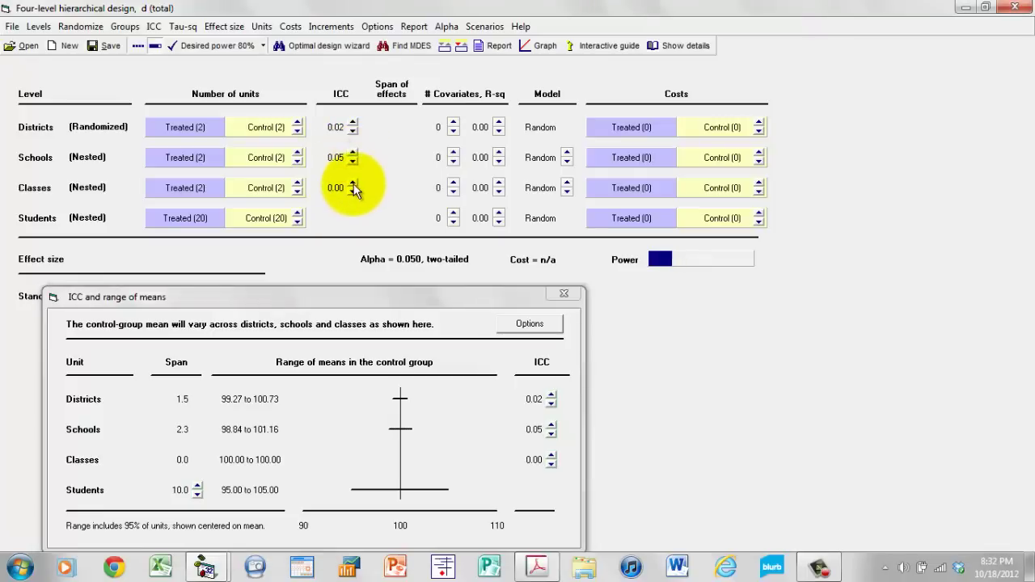
# Step: Set the ICC for classes to 0.12
pyautogui.click(352, 182)
pyautogui.click(352, 182)
pyautogui.click(352, 181)
pyautogui.click(351, 180)
pyautogui.click(351, 180)
pyautogui.click(351, 179)
pyautogui.click(351, 180)
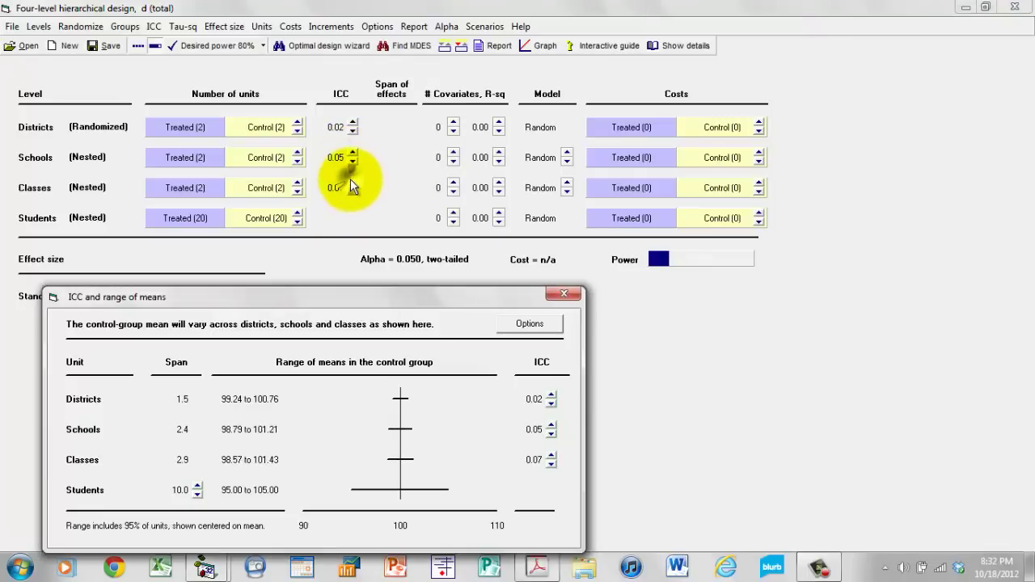
pyautogui.click(351, 180)
pyautogui.click(351, 179)
pyautogui.click(351, 179)
pyautogui.click(351, 179)
pyautogui.click(351, 179)
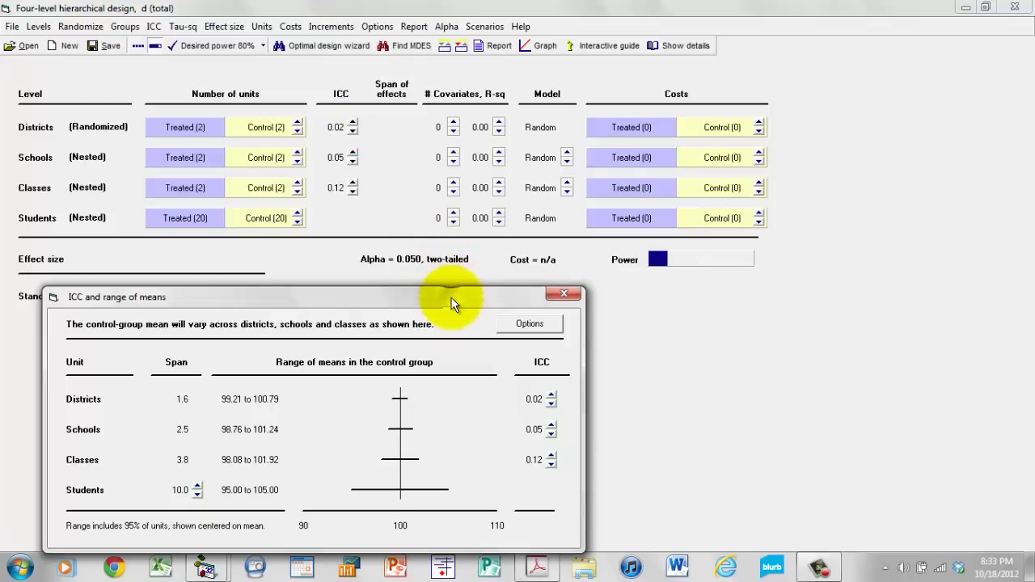
# Step: Set the control group's overall mean to 500 and the span of scores for students within classes to 360, and close the ICC window
pyautogui.moveTo(456, 300); pyautogui.dragTo(476, 243)
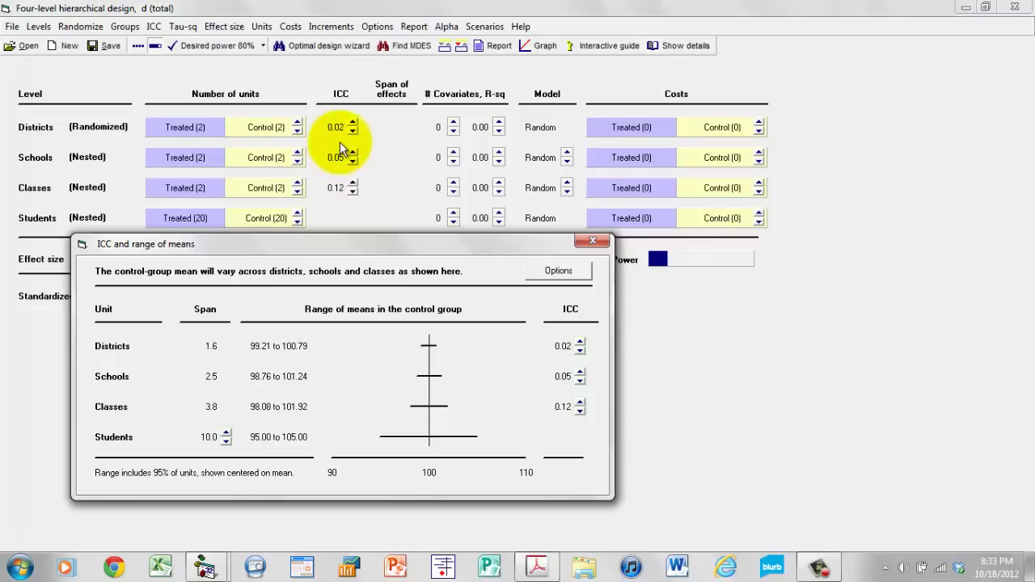
pyautogui.click(565, 271)
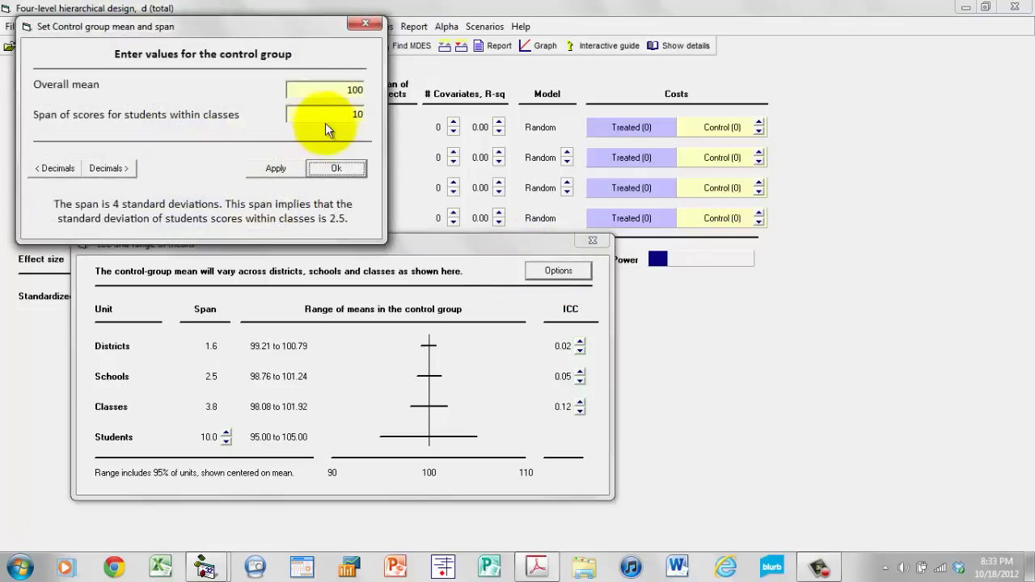
pyautogui.click(347, 93)
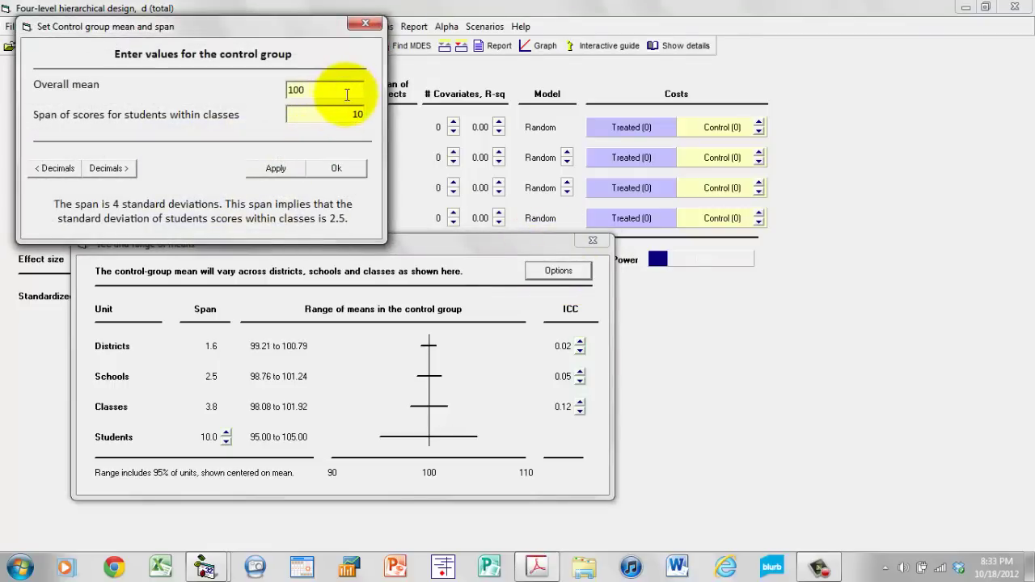
pyautogui.press('BackSpace')
pyautogui.press('BackSpace')
pyautogui.press('BackSpace')
pyautogui.write('500')
pyautogui.click(339, 117)
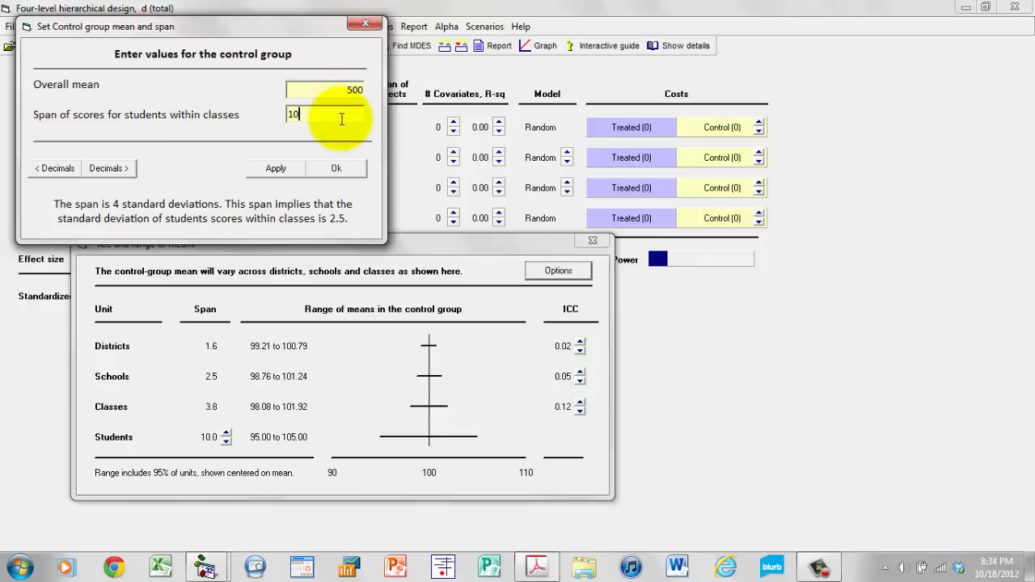
pyautogui.press('BackSpace')
pyautogui.press('BackSpace')
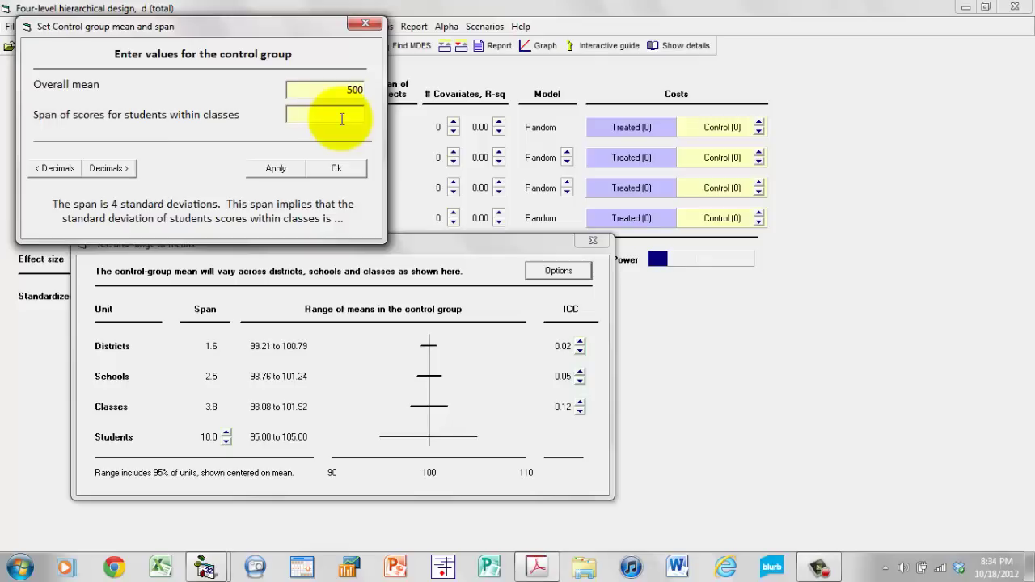
pyautogui.write('360')
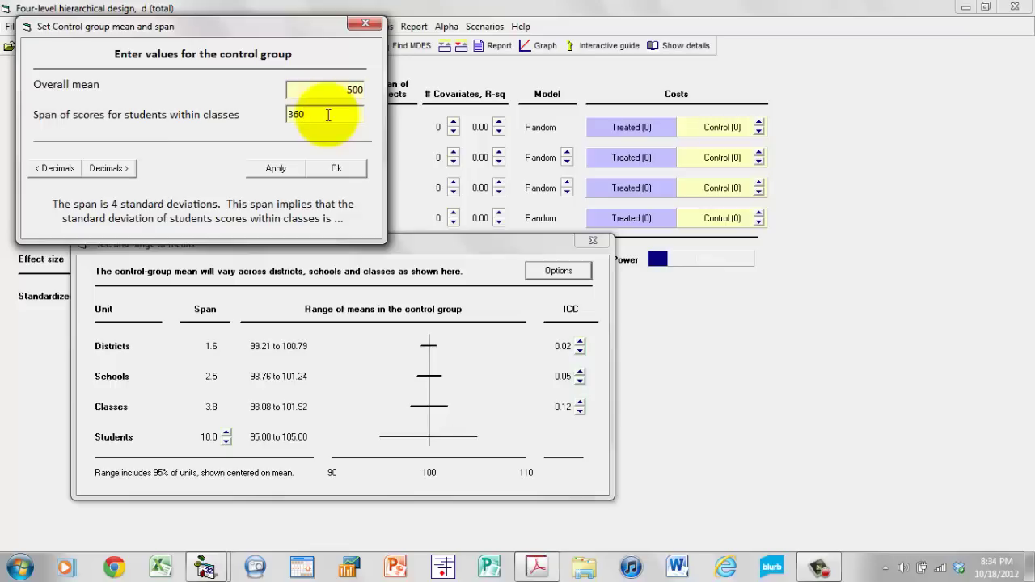
pyautogui.click(336, 169)
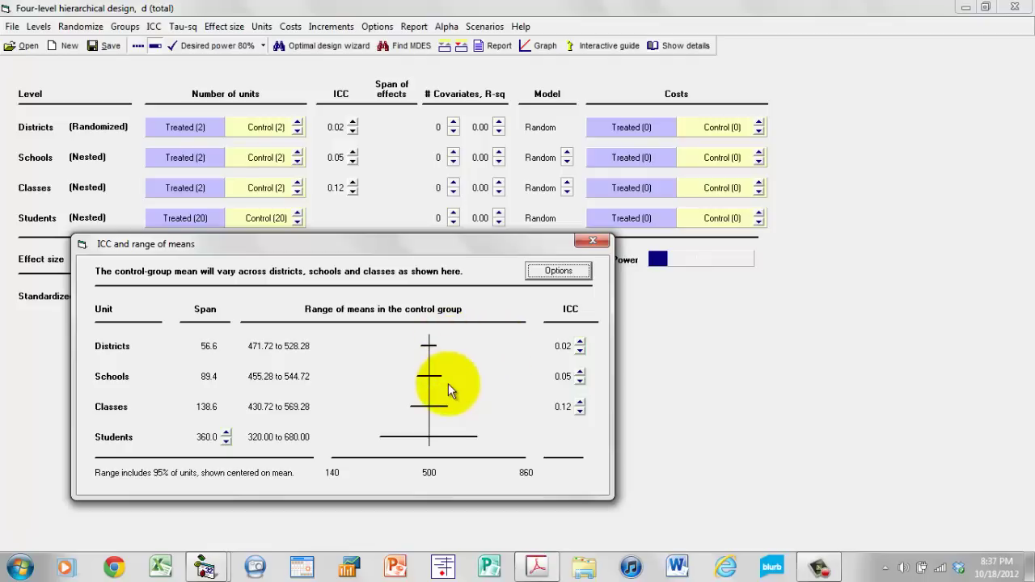
pyautogui.click(597, 242)
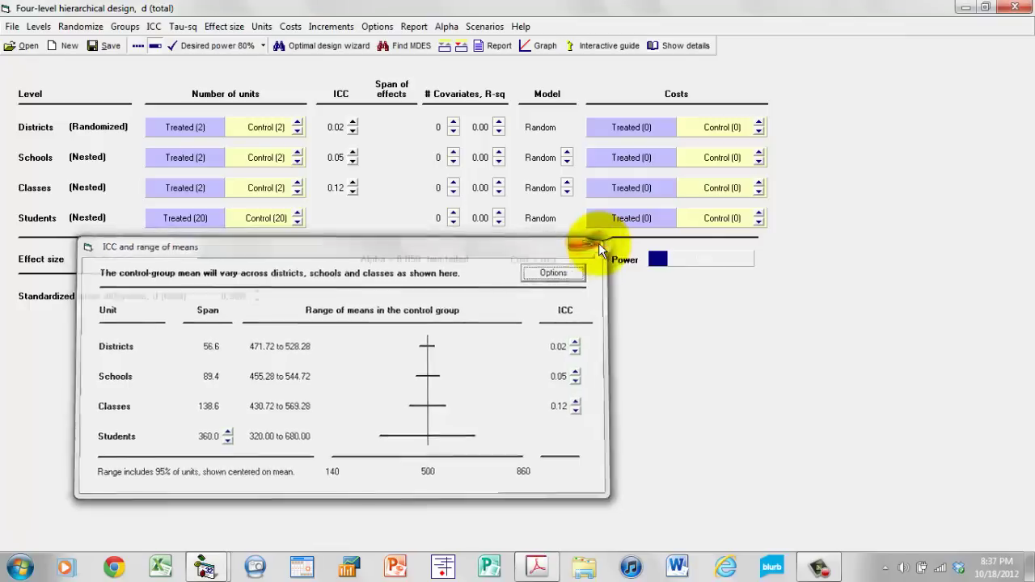
# Step: Reset the ICC to 0.00 for classes, schools and districts
pyautogui.click(352, 192)
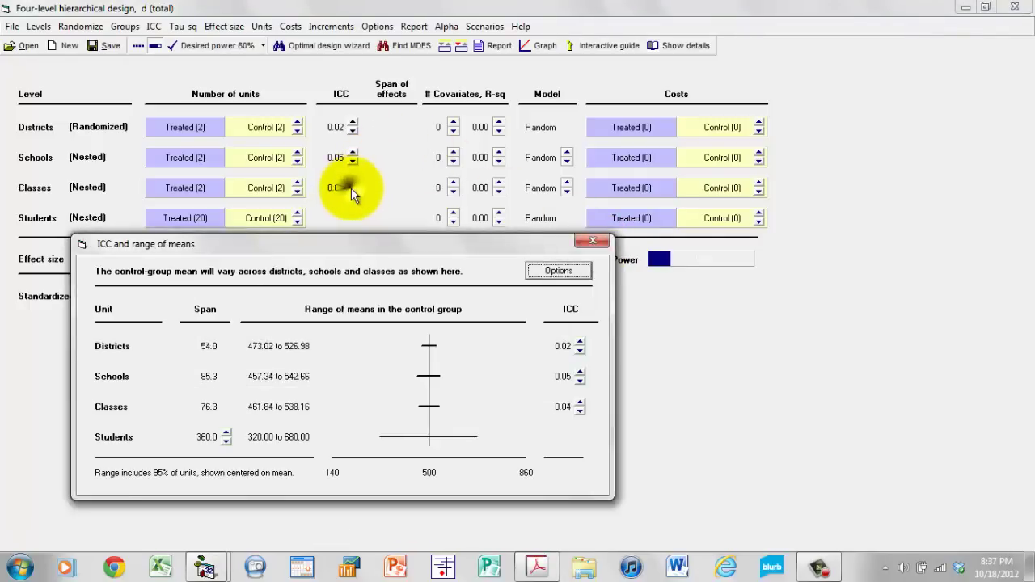
pyautogui.click(350, 188)
pyautogui.click(351, 188)
pyautogui.click(353, 162)
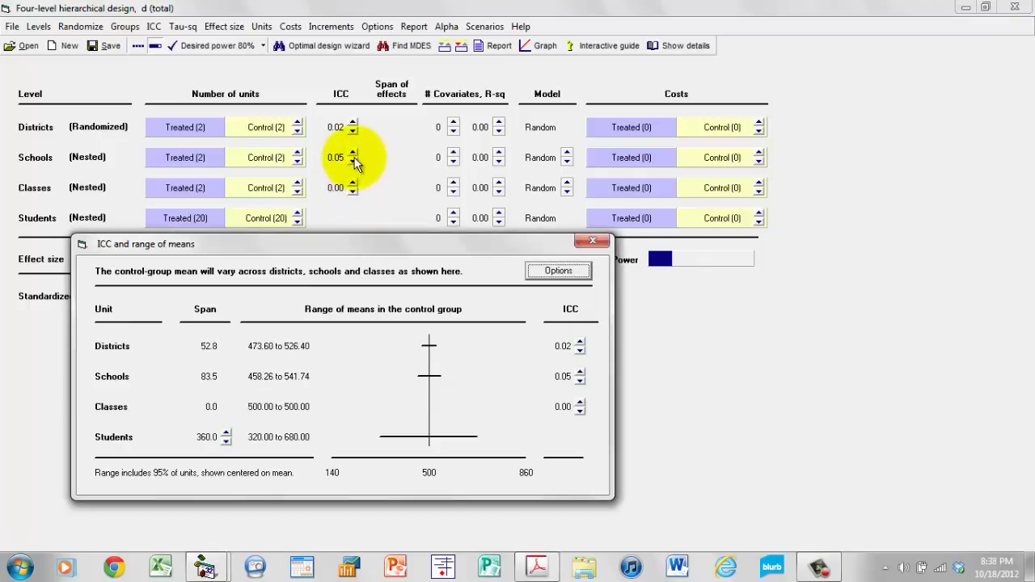
pyautogui.click(353, 162)
pyautogui.click(352, 130)
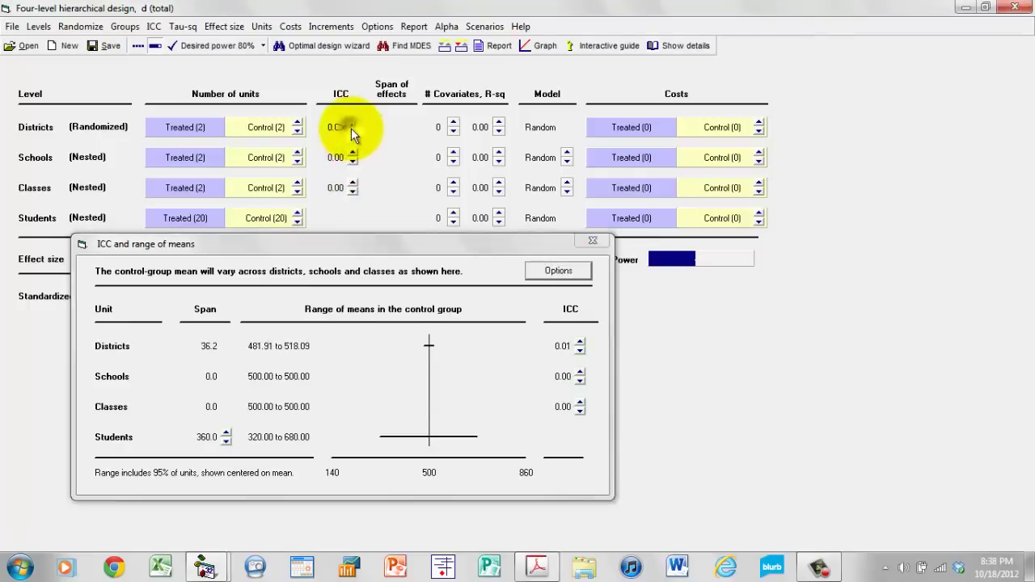
pyautogui.click(352, 130)
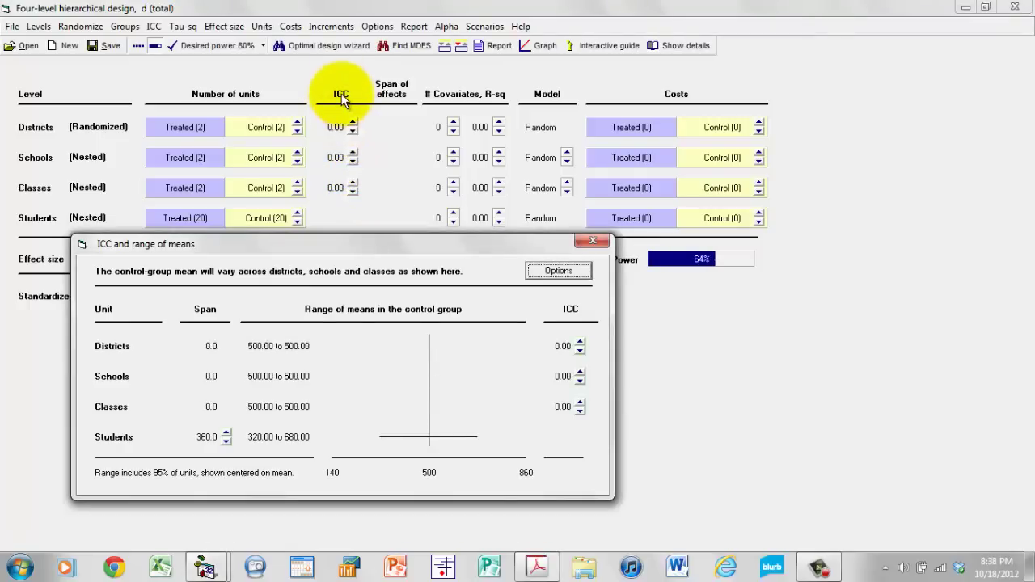
# Step: Switch the ICC column to span of means and raise the districts' span to 60, changing the increment to 10 on the way
pyautogui.click(342, 100)
pyautogui.click(370, 122)
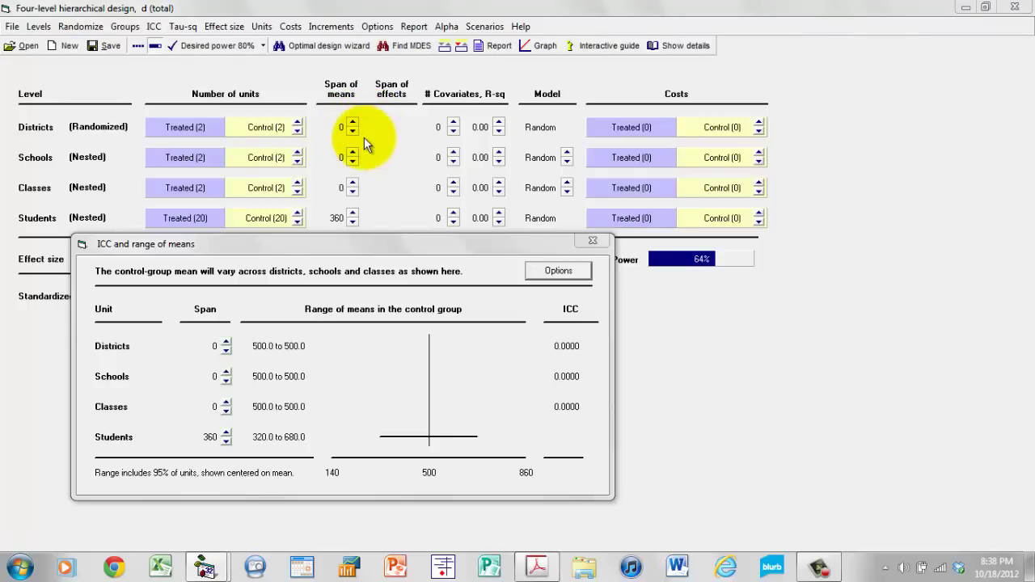
pyautogui.click(352, 123)
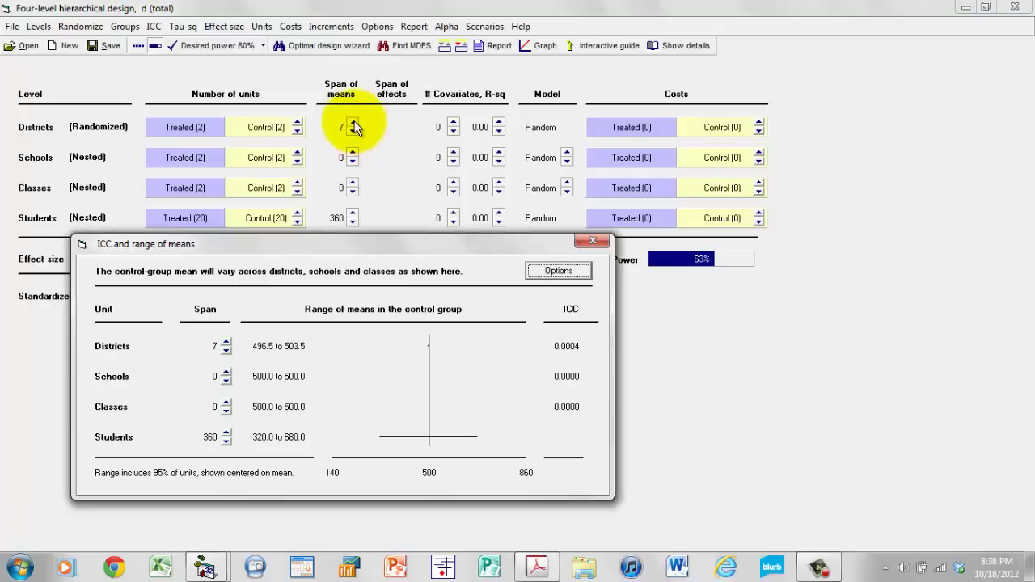
pyautogui.moveTo(353, 123); pyautogui.dragTo(343, 128)
pyautogui.rightClick(343, 129)
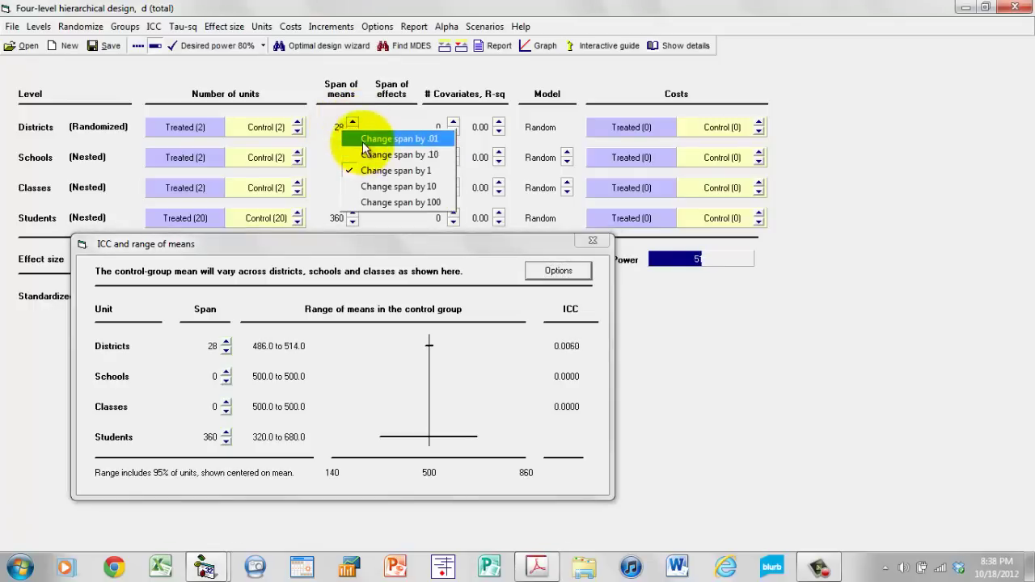
pyautogui.click(381, 186)
pyautogui.click(352, 123)
pyautogui.click(353, 123)
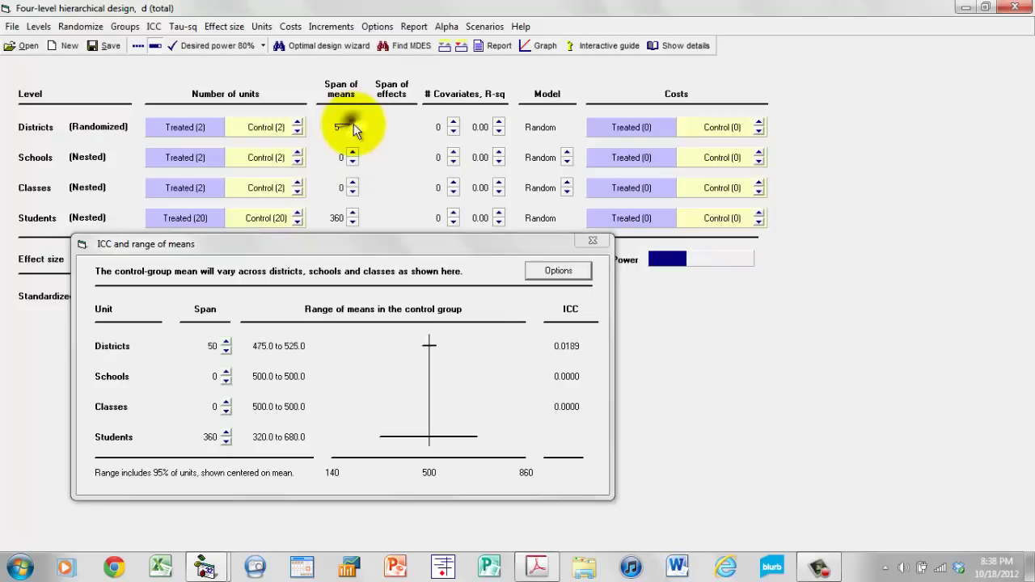
pyautogui.click(352, 123)
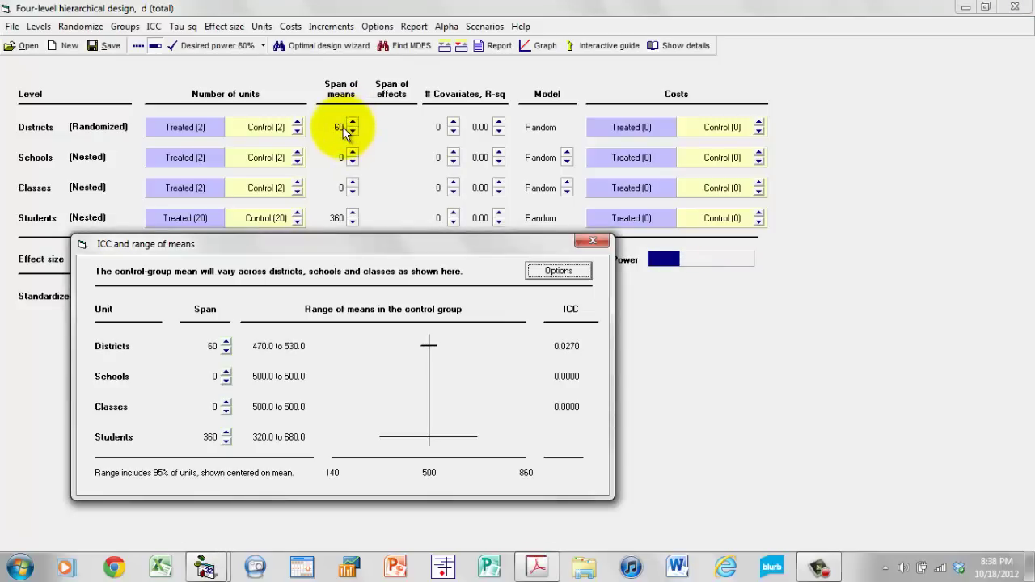
# Step: Change the districts' span increment to 1 and set their span of means to 57
pyautogui.rightClick(346, 132)
pyautogui.click(380, 167)
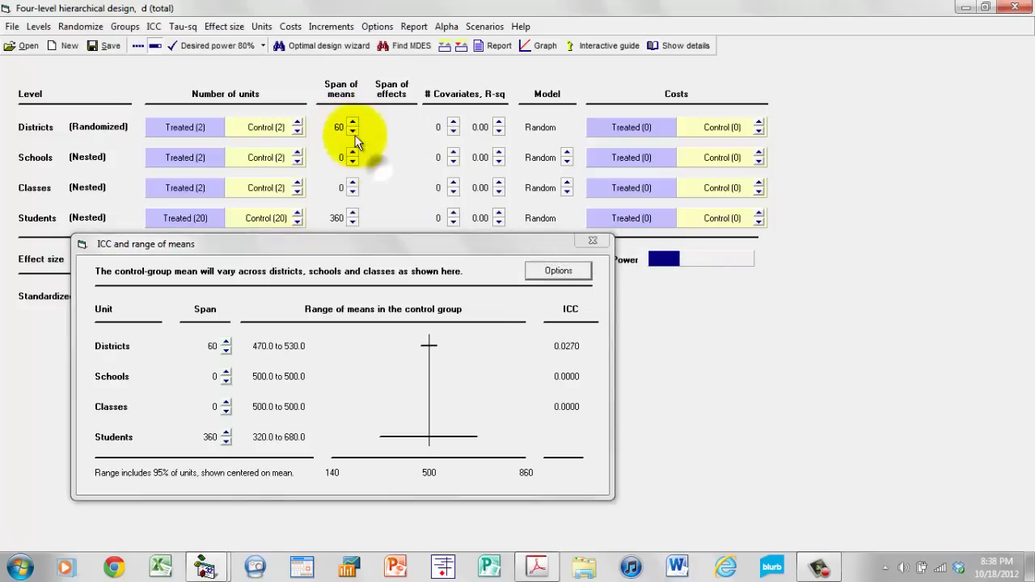
pyautogui.click(353, 131)
pyautogui.click(353, 131)
pyautogui.click(353, 131)
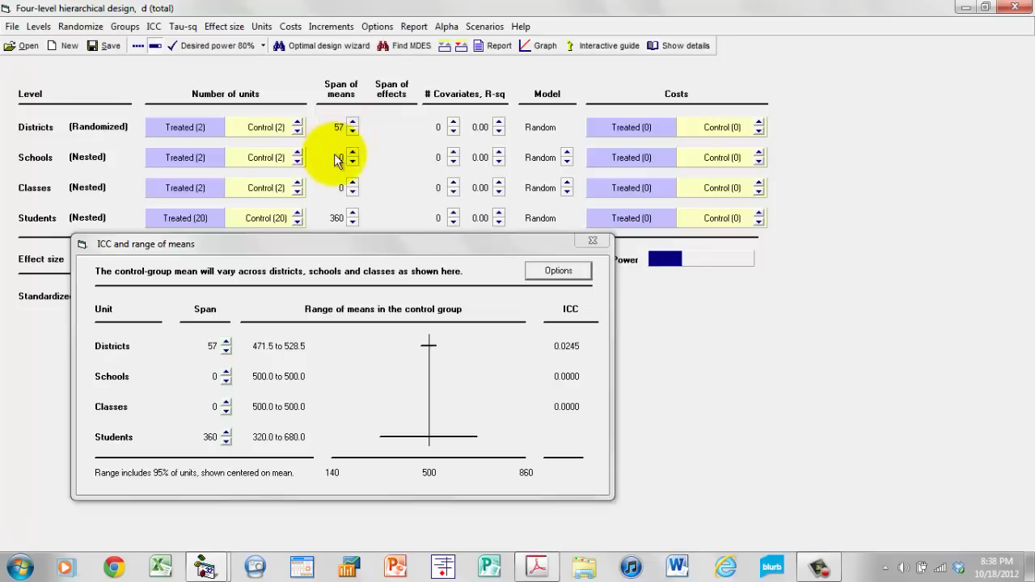
# Step: Keep the schools' span increment at 1 and set their span of means to 89
pyautogui.rightClick(338, 160)
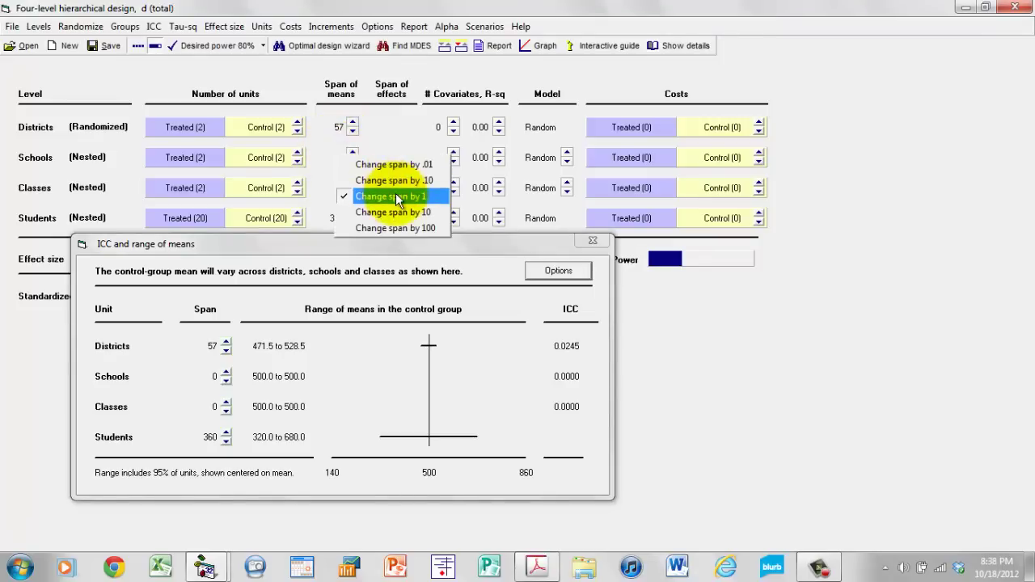
pyautogui.click(396, 189)
pyautogui.click(352, 152)
pyautogui.click(352, 152)
pyautogui.click(352, 152)
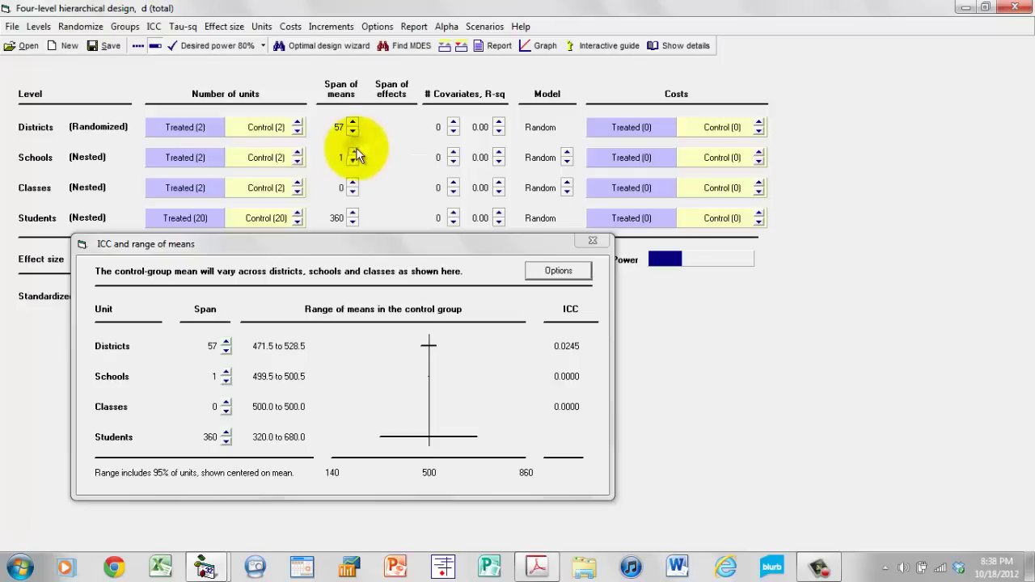
pyautogui.moveTo(353, 153); pyautogui.dragTo(354, 154)
pyautogui.click(354, 154)
pyautogui.click(353, 153)
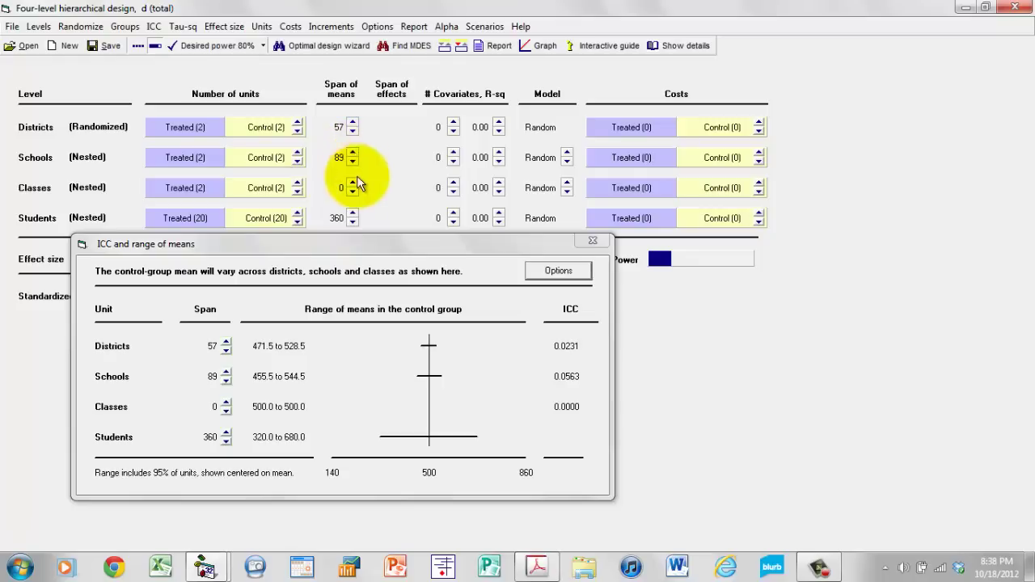
# Step: Set the classes' span of means to 139
pyautogui.click(353, 184)
pyautogui.click(352, 184)
pyautogui.moveTo(352, 185); pyautogui.dragTo(357, 189)
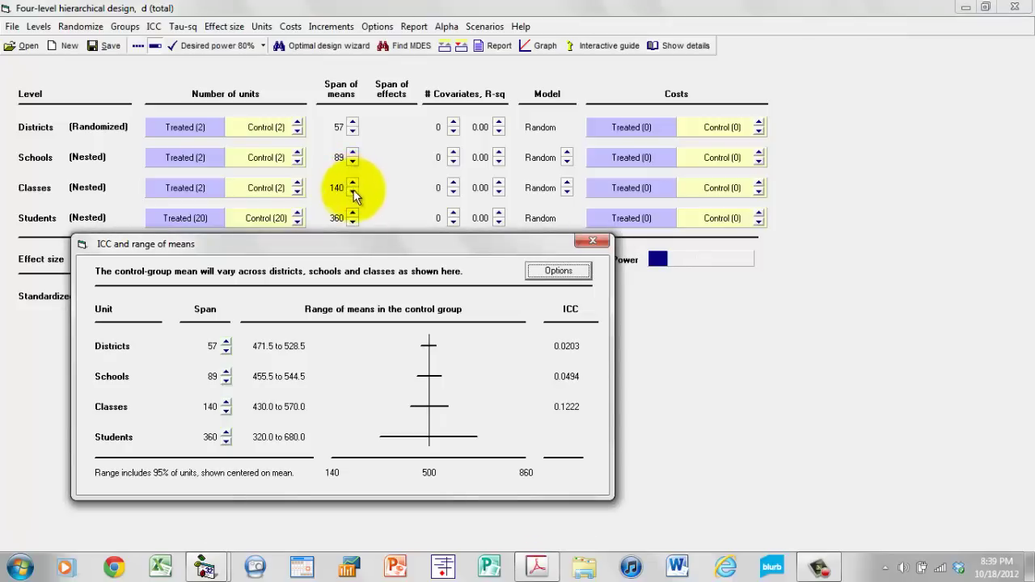
pyautogui.click(353, 192)
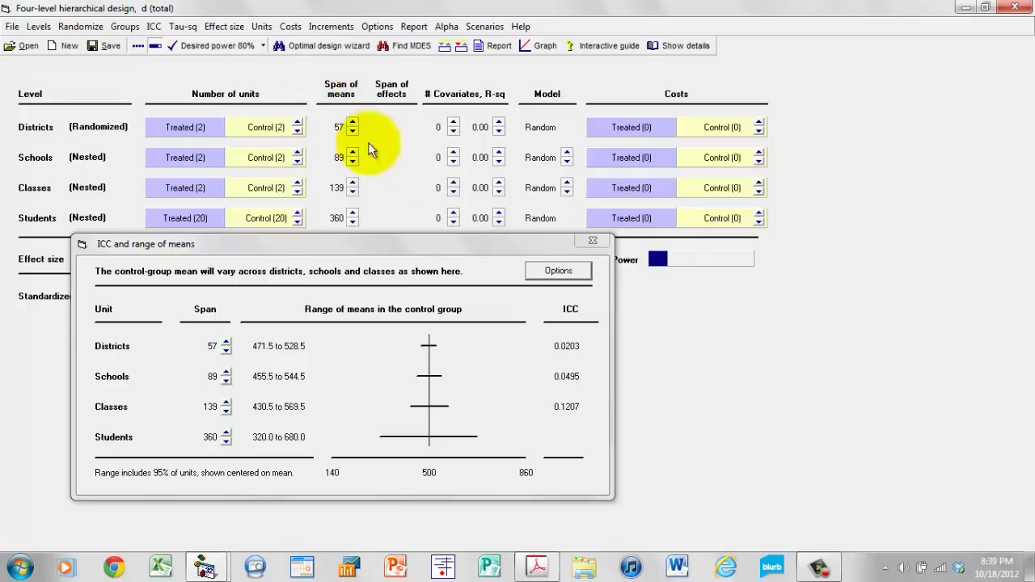
# Step: Switch the span of means column back to ICC and move the ICC and range of means window below the design table
pyautogui.click(350, 91)
pyautogui.click(385, 98)
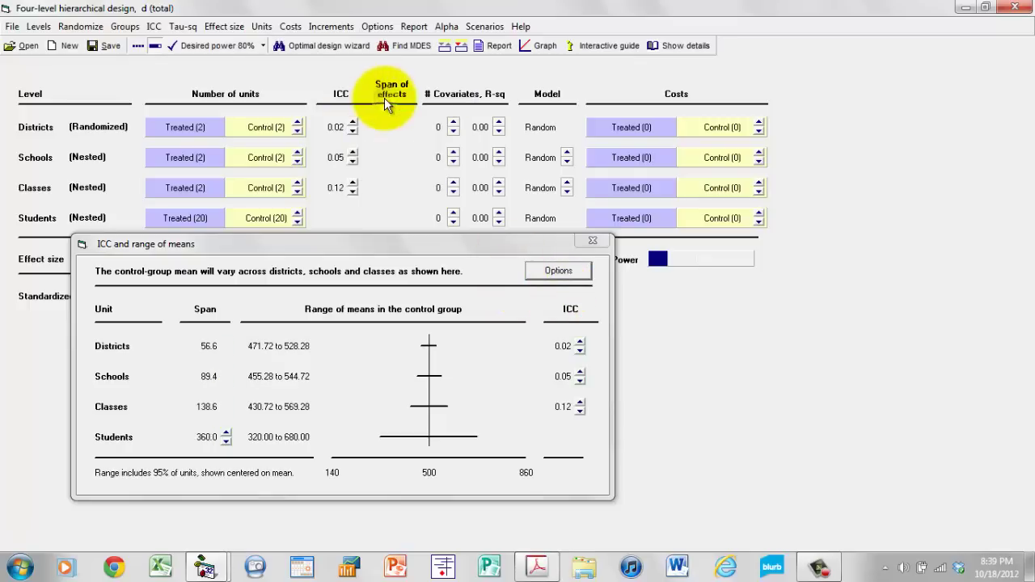
pyautogui.rightClick(334, 129)
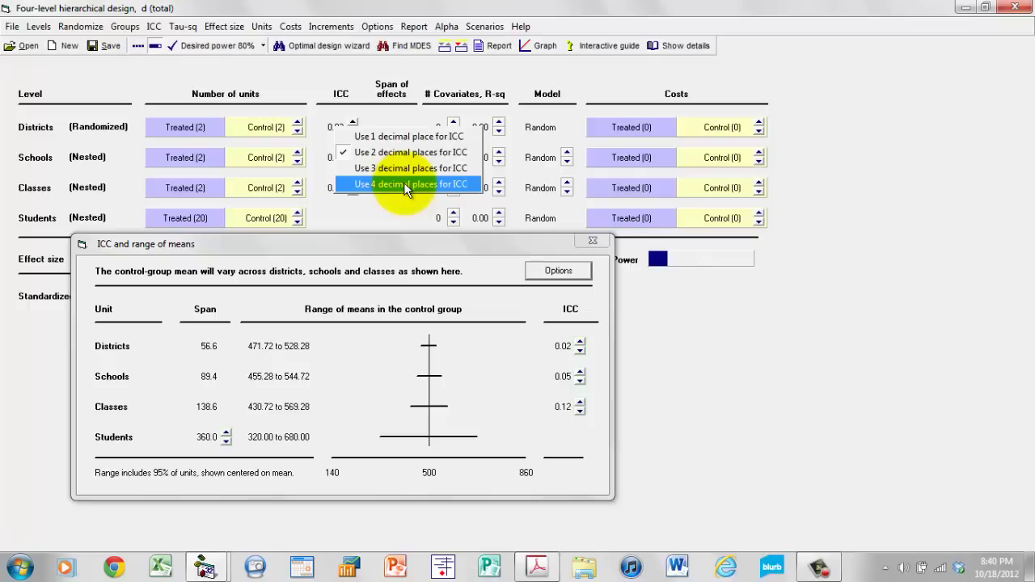
pyautogui.click(660, 312)
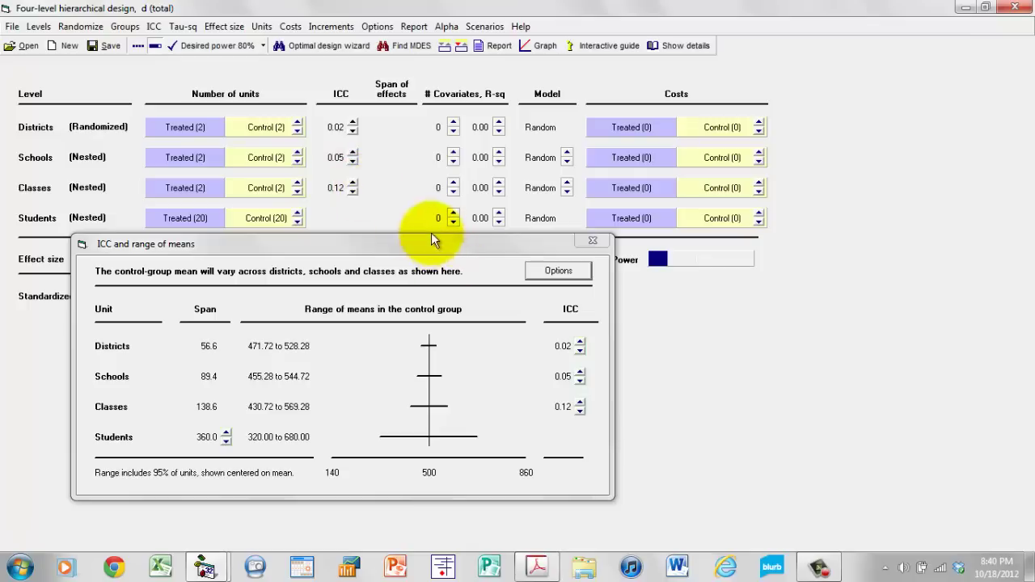
pyautogui.moveTo(430, 243); pyautogui.dragTo(699, 319)
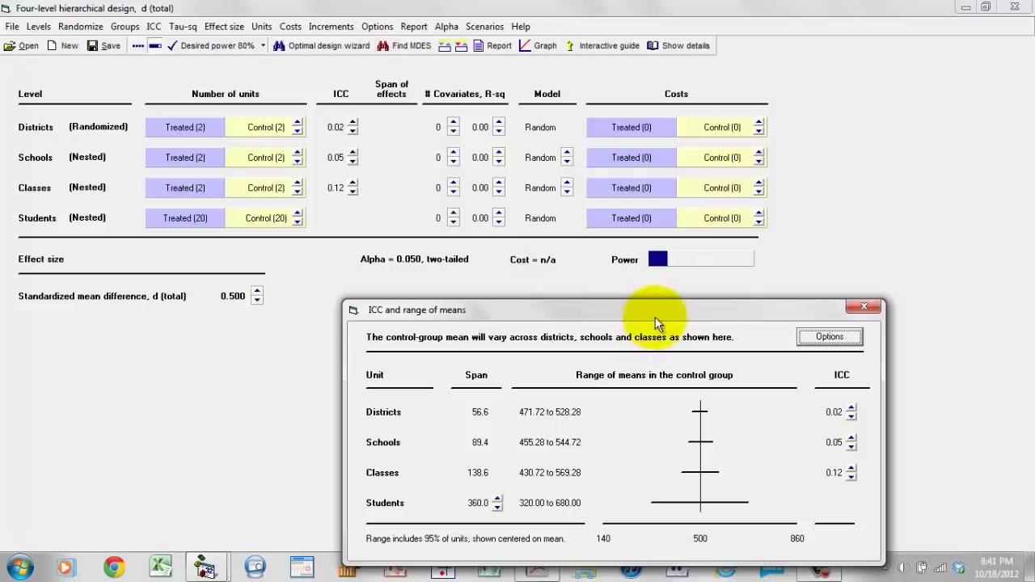
pyautogui.moveTo(642, 312); pyautogui.dragTo(524, 270)
pyautogui.click(820, 566)
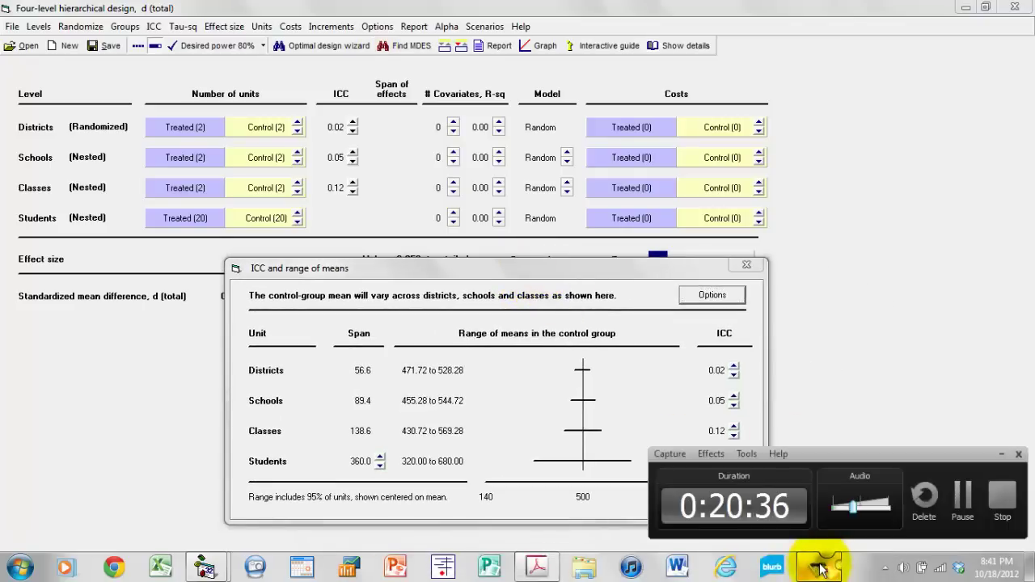
pyautogui.click(964, 497)
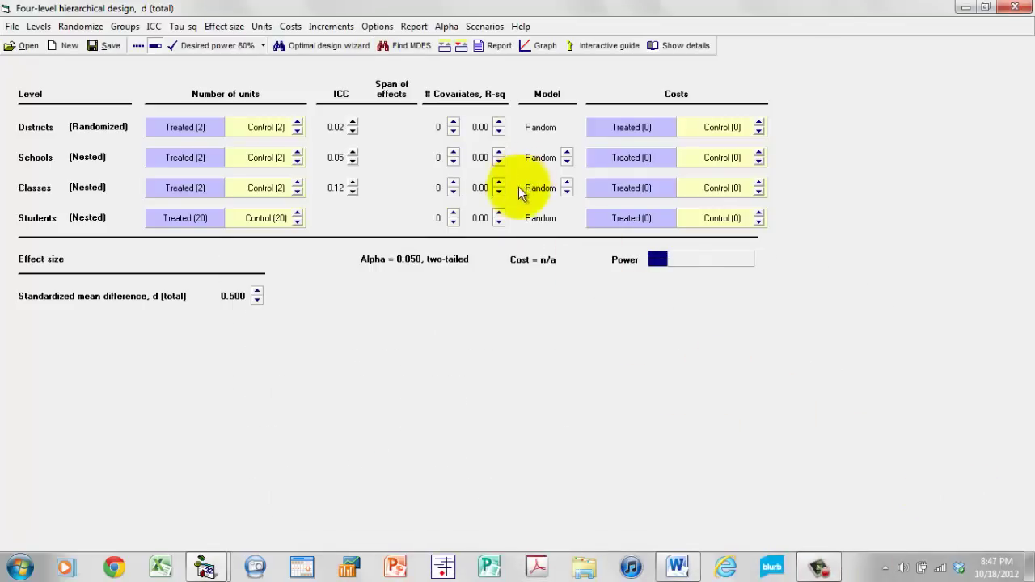
# Step: Set the number of covariates to 1 for districts, 2 for schools, 1 for classes and 2 for students
pyautogui.click(455, 122)
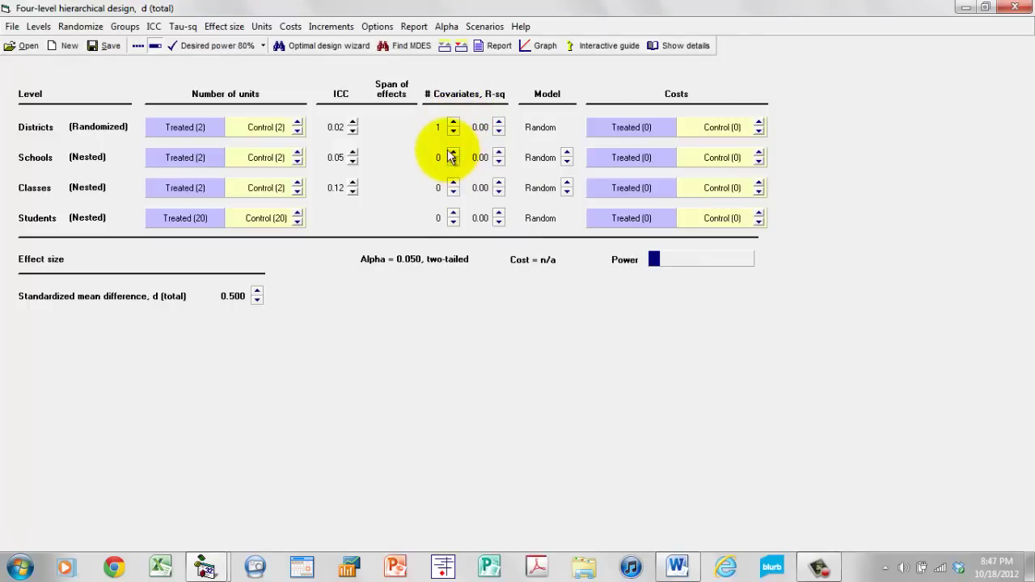
pyautogui.click(453, 152)
pyautogui.click(453, 152)
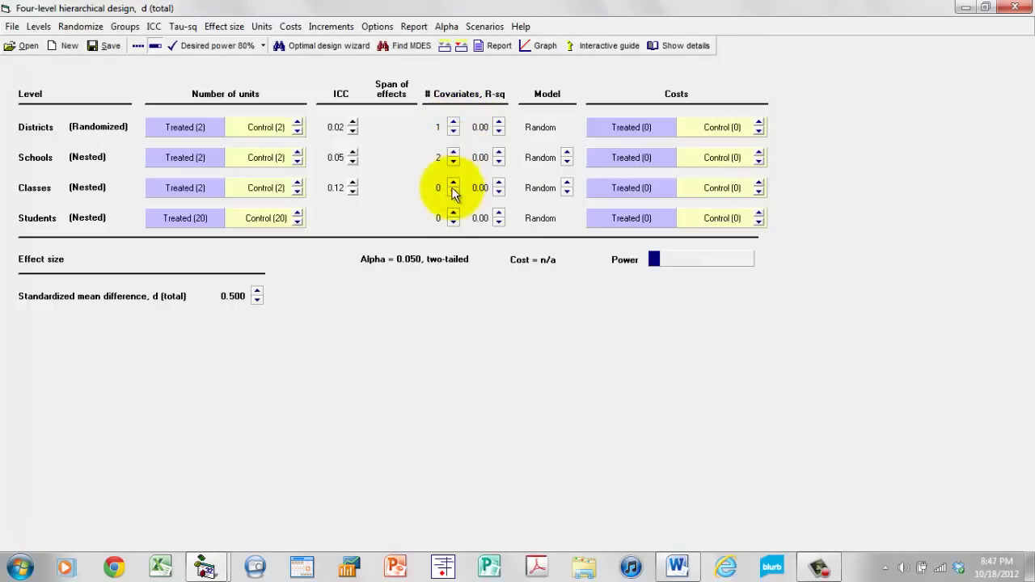
pyautogui.click(453, 184)
pyautogui.click(453, 213)
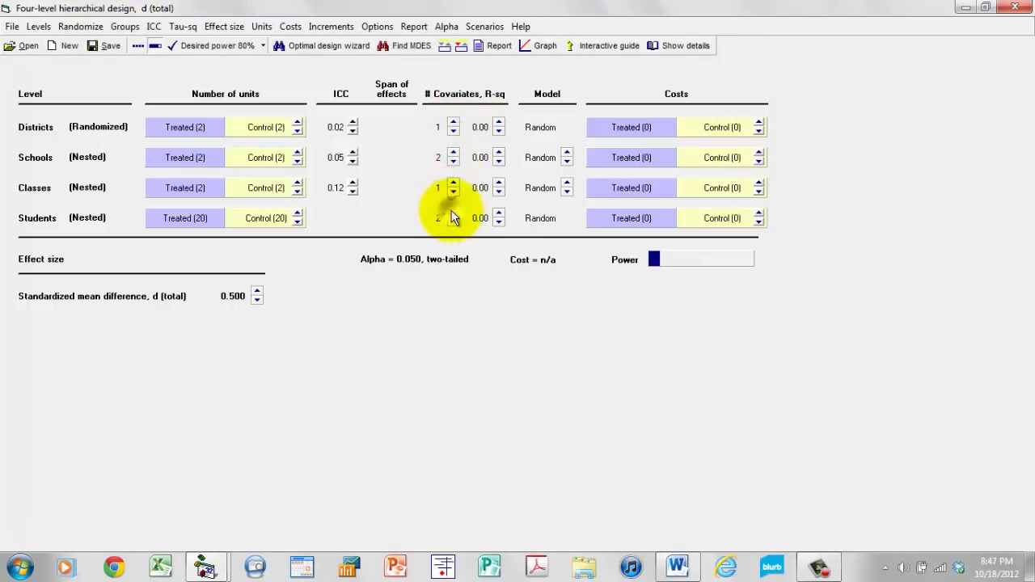
pyautogui.click(452, 213)
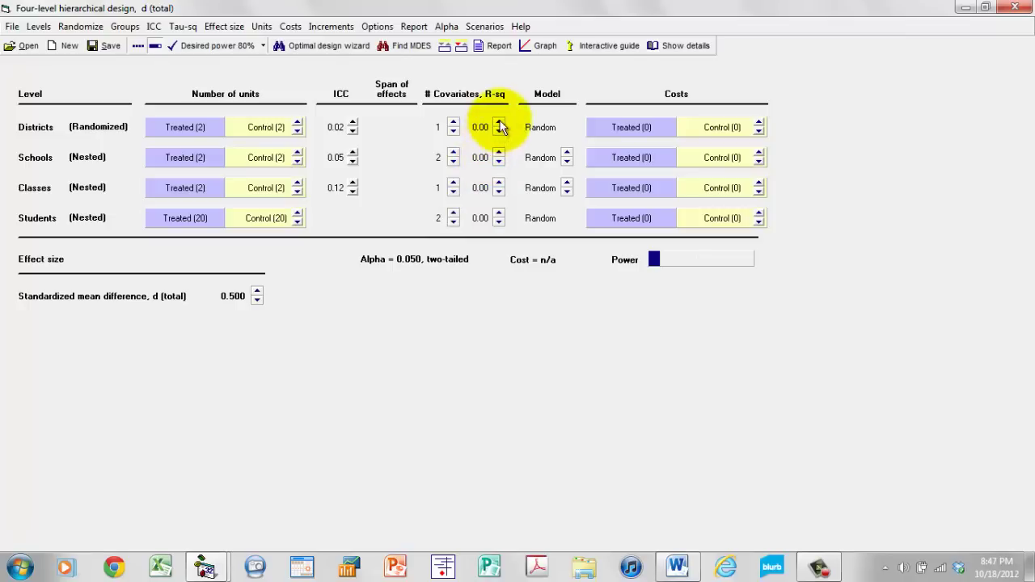
# Step: Switch to the Word manual to look up the R² values for covariates version 1, and return to the four-level design
pyautogui.click(673, 559)
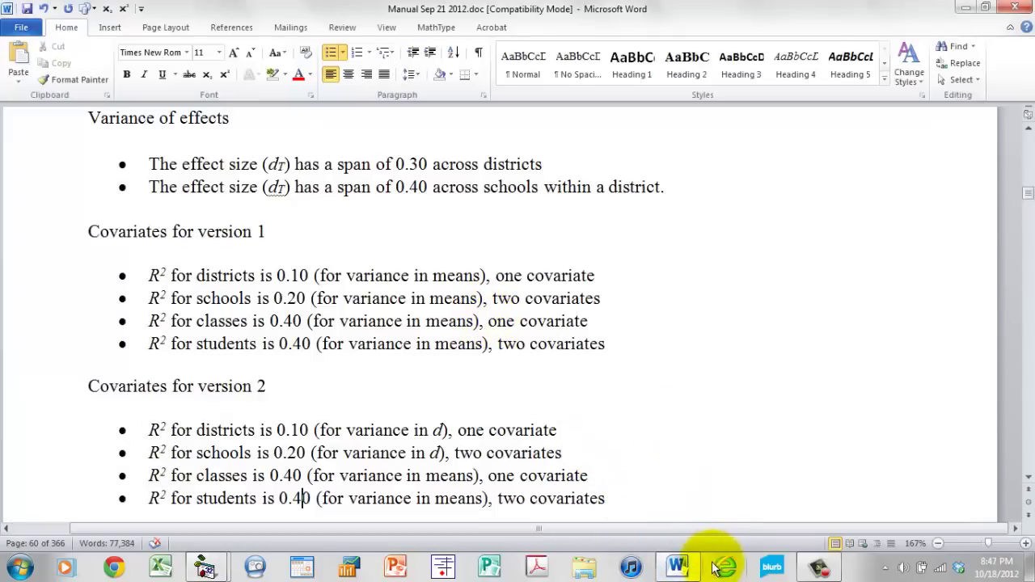
pyautogui.moveTo(206, 566)
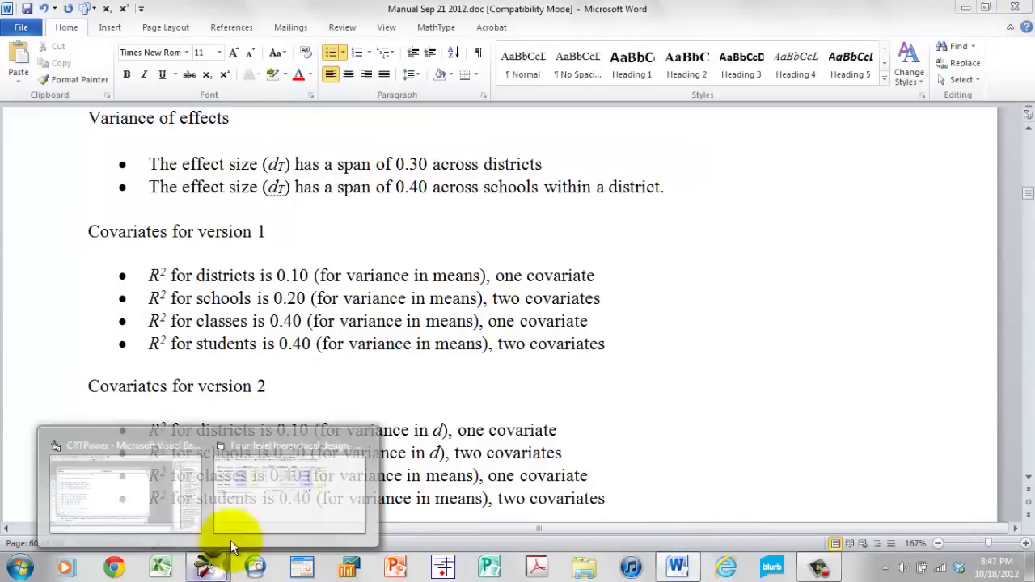
pyautogui.click(311, 481)
# Step: Using an increment of 0.1, set R-squared to 0.10 for districts and schools and 0.40 for classes and students
pyautogui.rightClick(488, 125)
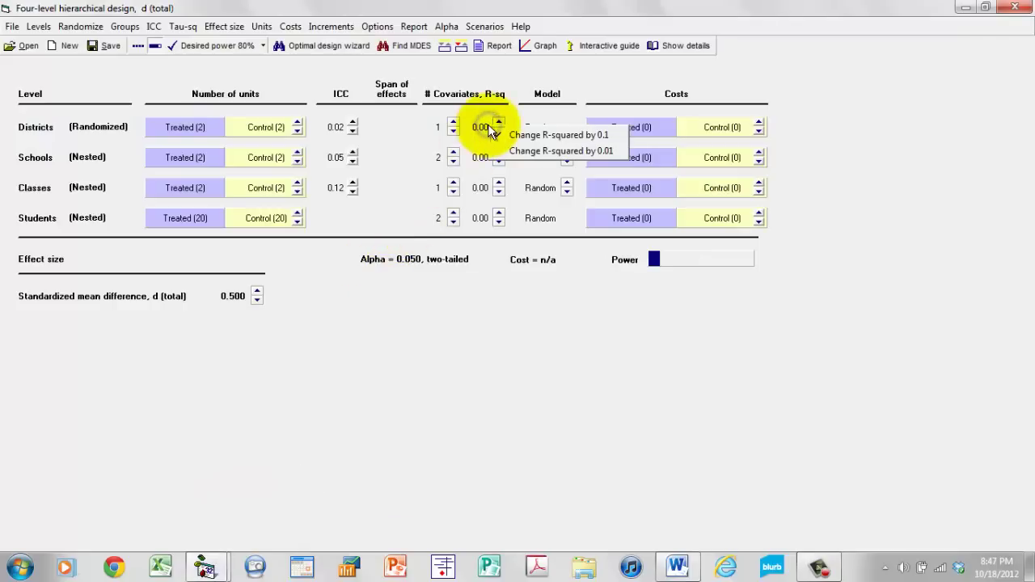
pyautogui.click(511, 135)
pyautogui.click(499, 123)
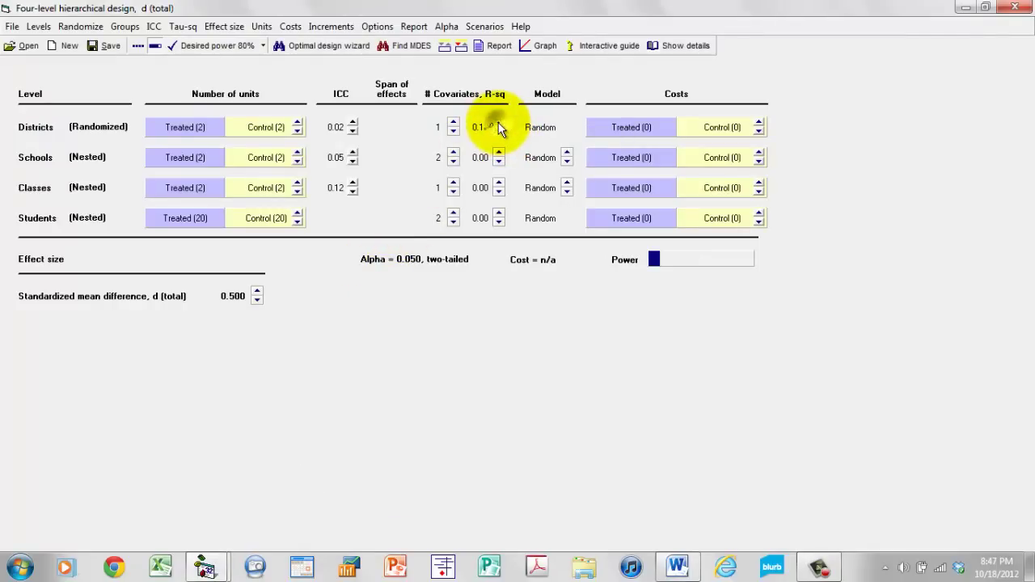
pyautogui.click(499, 153)
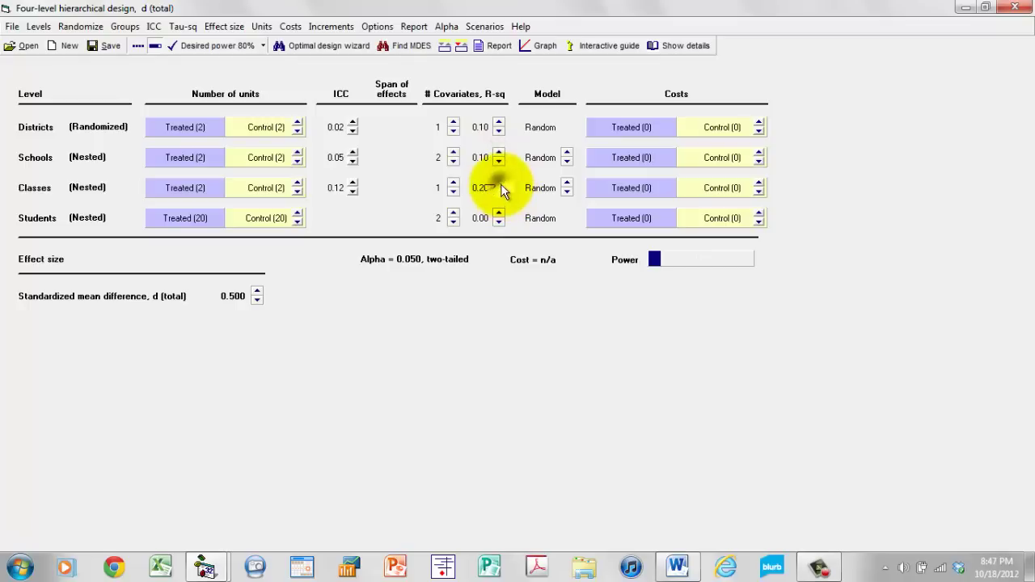
pyautogui.click(500, 191)
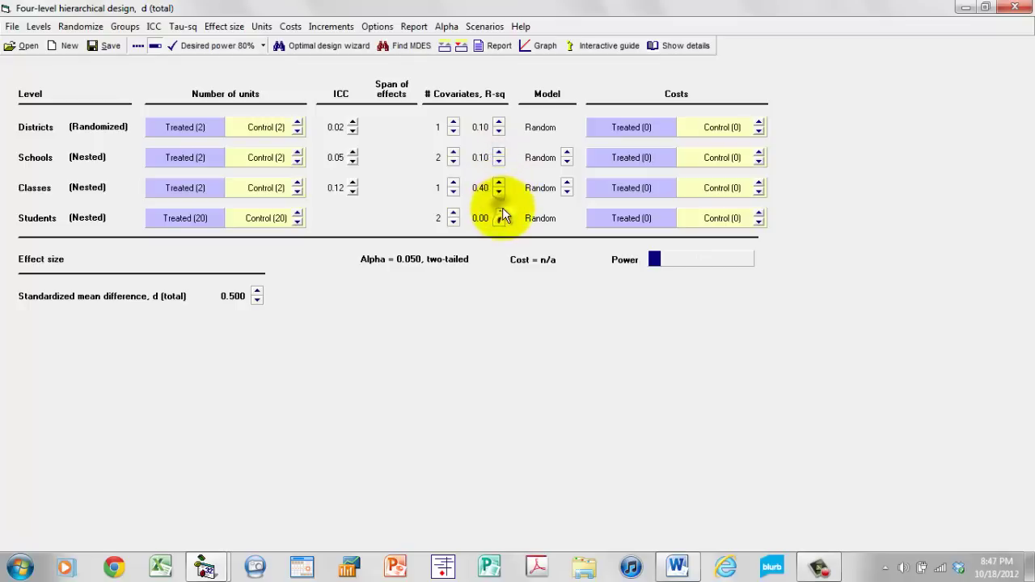
pyautogui.click(499, 213)
pyautogui.click(498, 212)
pyautogui.click(499, 212)
pyautogui.click(498, 213)
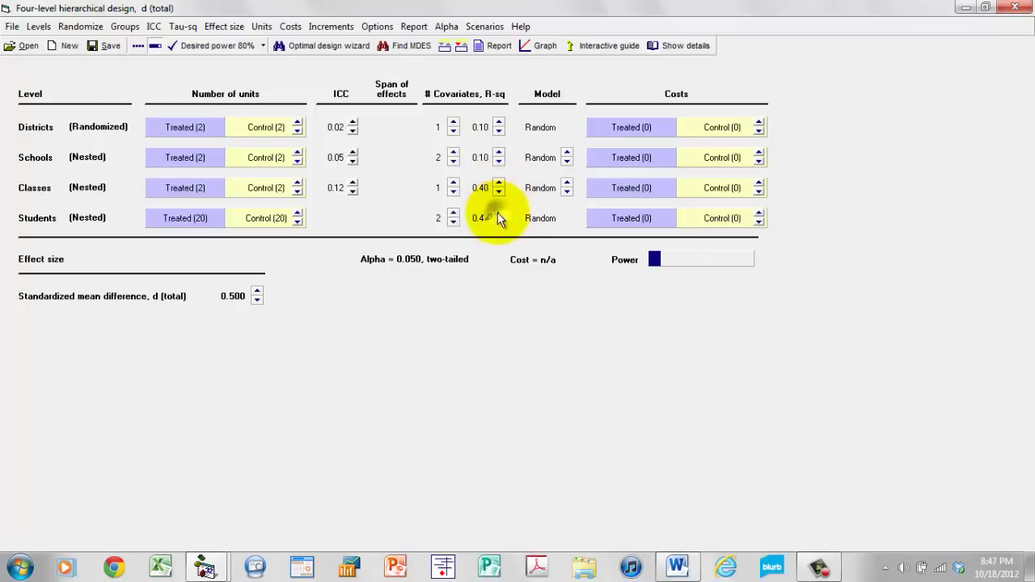
# Step: Check the covariates list in the Word manual again and return to the four-level design
pyautogui.click(677, 566)
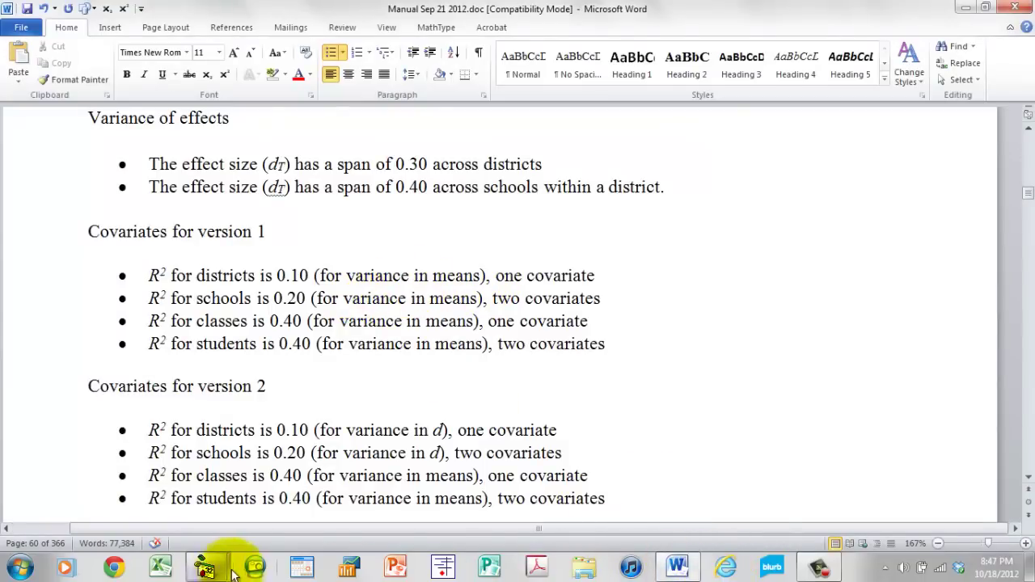
pyautogui.moveTo(209, 568)
pyautogui.click(312, 452)
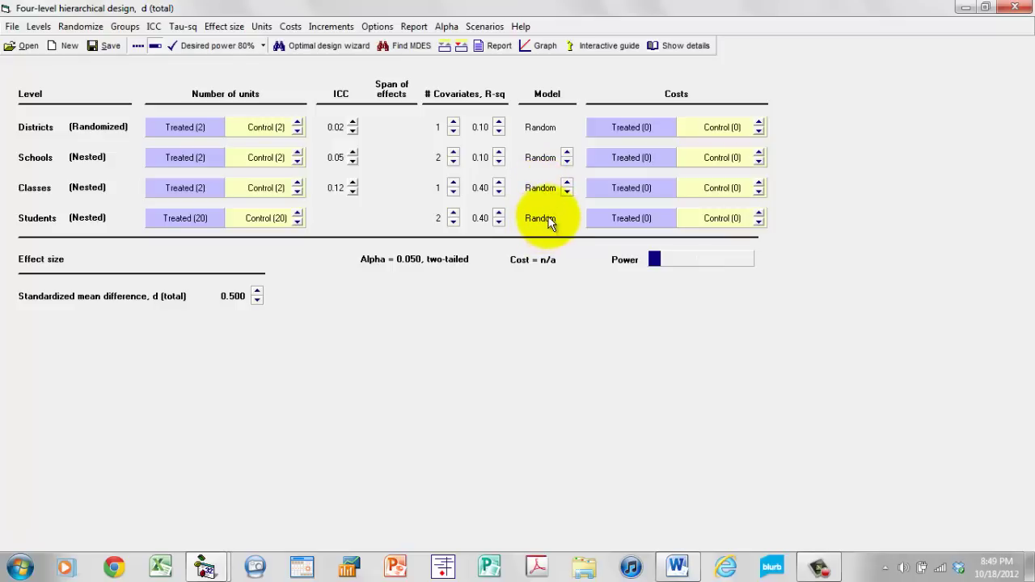
# Step: Try the fixed model for schools and set it back to random
pyautogui.click(568, 153)
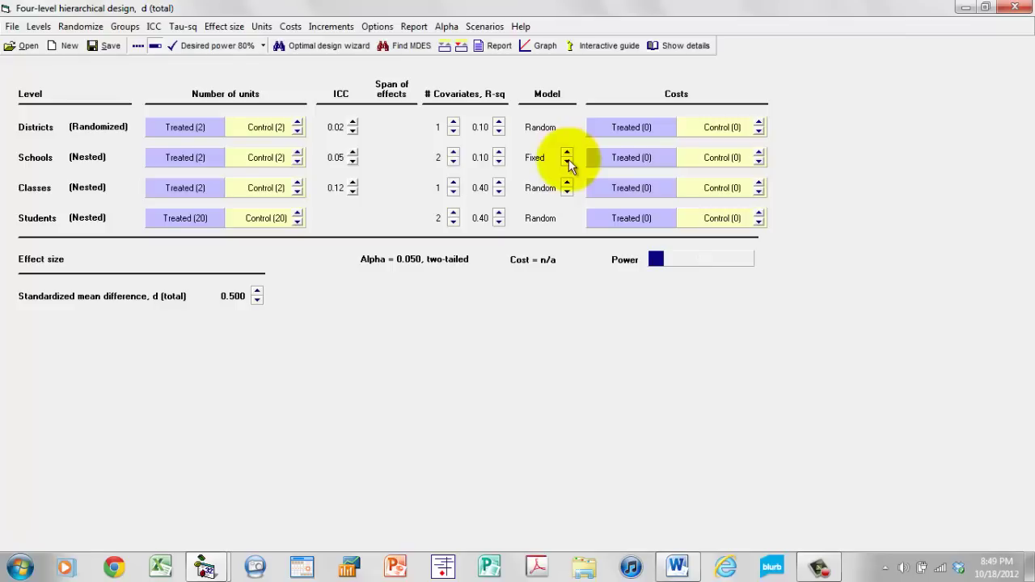
pyautogui.click(569, 162)
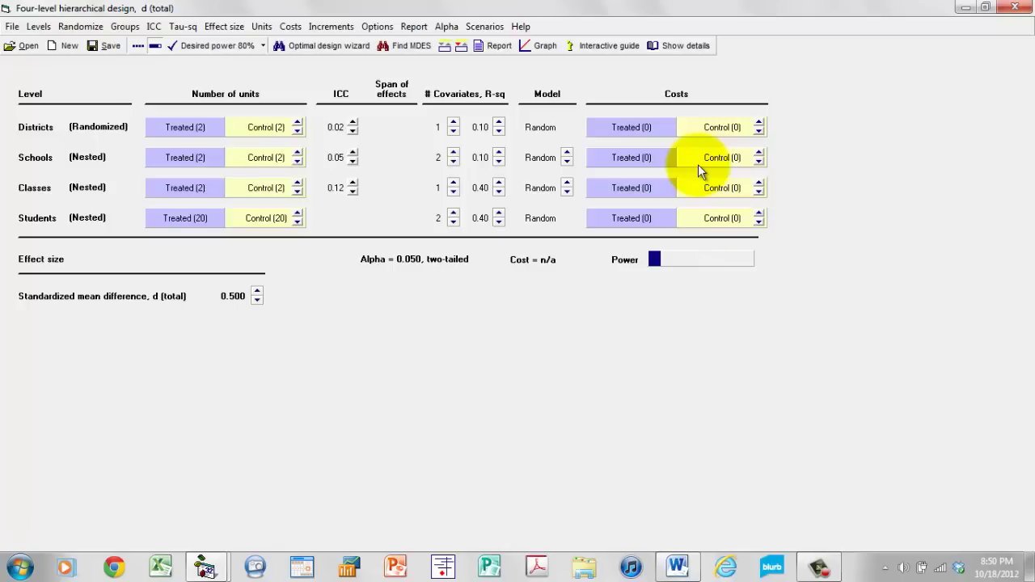
pyautogui.click(819, 567)
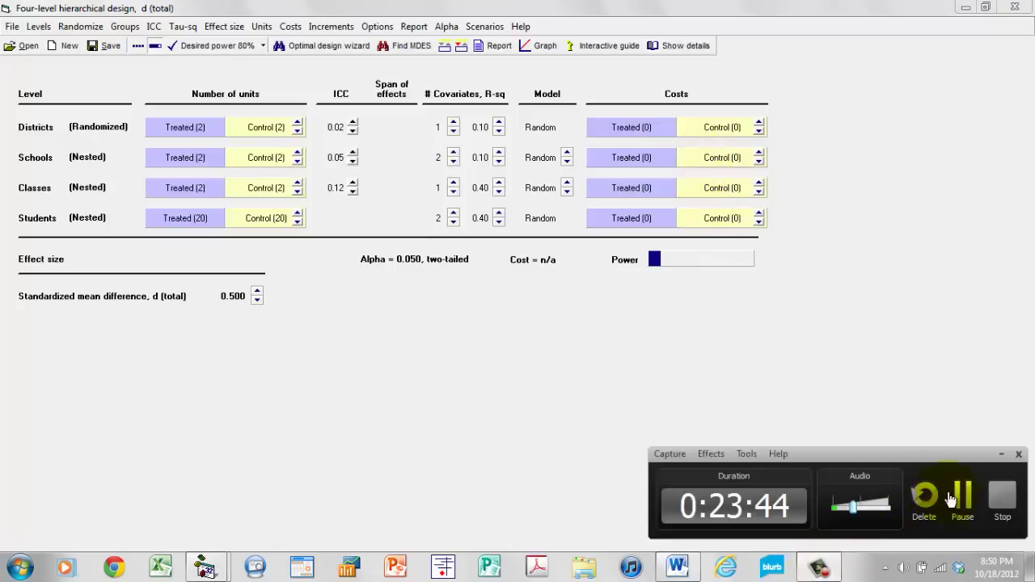
pyautogui.click(961, 497)
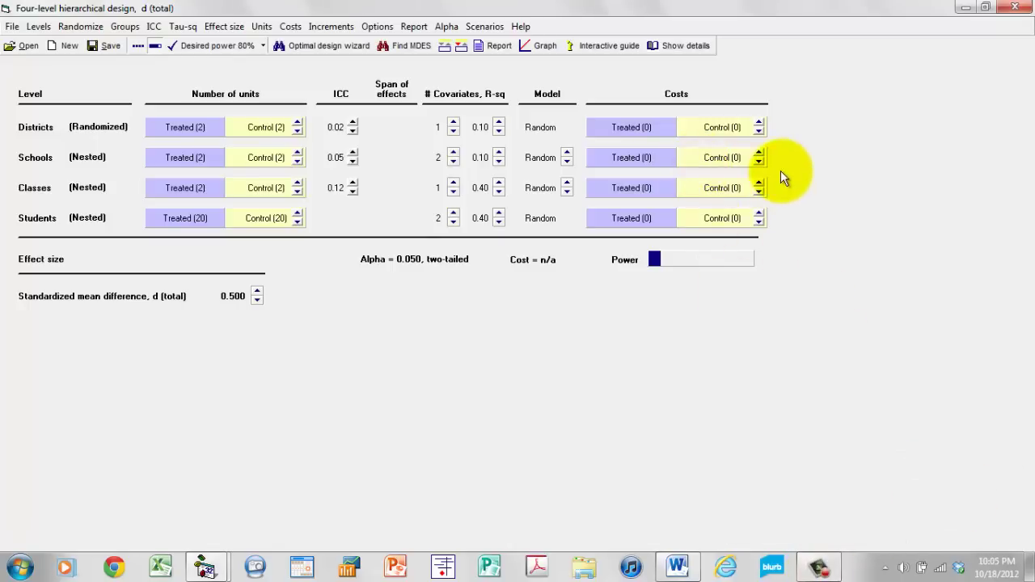
# Step: Change the districts' cost increment to 100 and set the cost per district to 4000 for both groups
pyautogui.rightClick(731, 127)
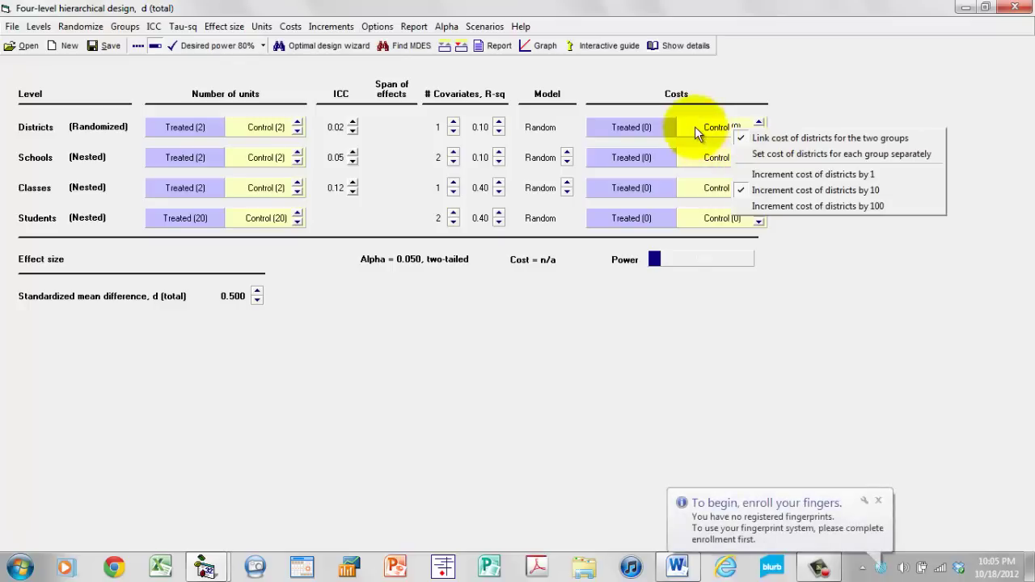
pyautogui.click(802, 205)
pyautogui.click(759, 123)
pyautogui.click(759, 123)
pyautogui.click(759, 123)
pyautogui.click(760, 123)
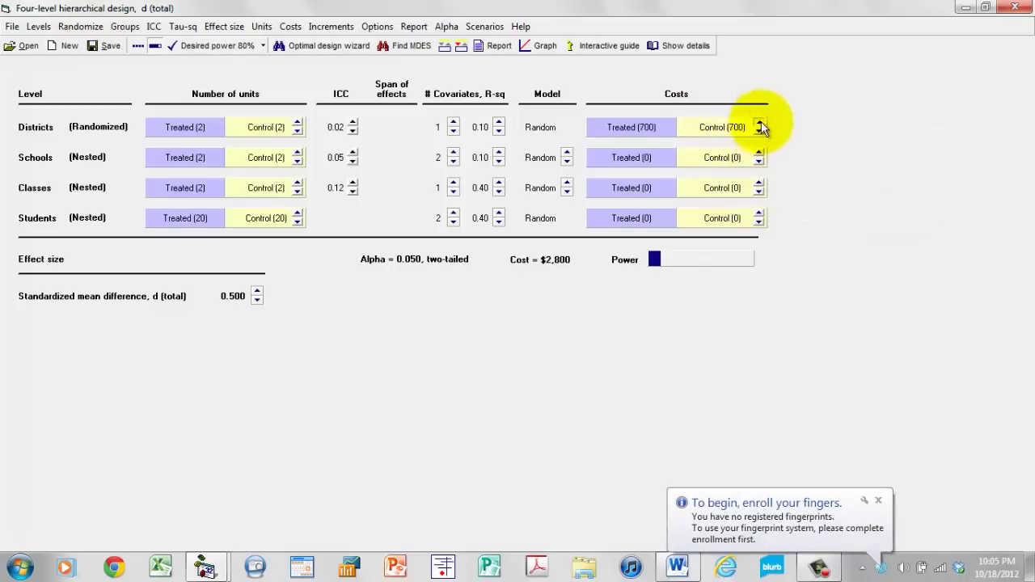
pyautogui.click(760, 123)
pyautogui.click(759, 123)
pyautogui.click(759, 123)
pyautogui.click(760, 123)
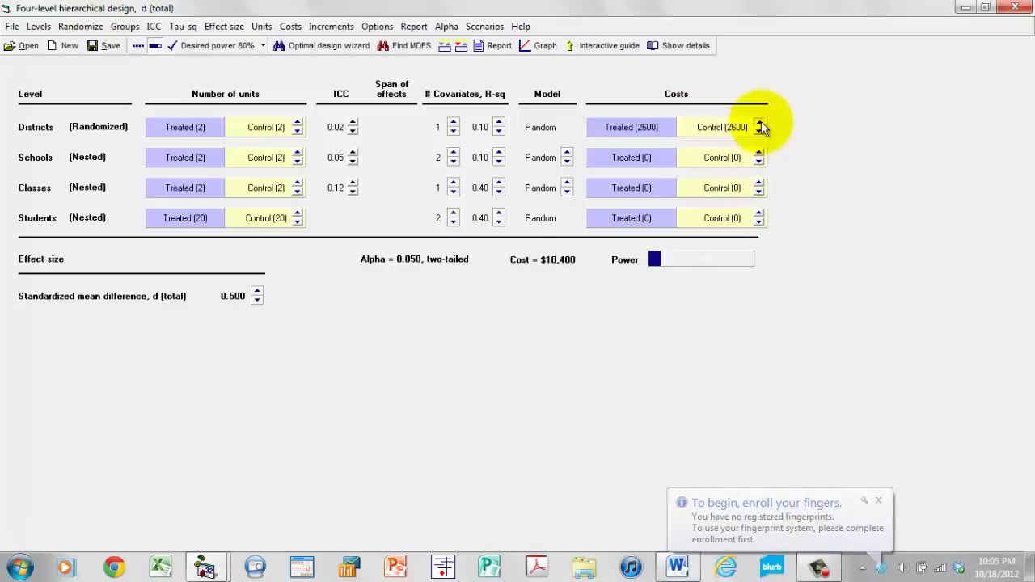
pyautogui.click(760, 123)
pyautogui.click(759, 123)
pyautogui.click(759, 123)
pyautogui.click(759, 123)
pyautogui.click(759, 123)
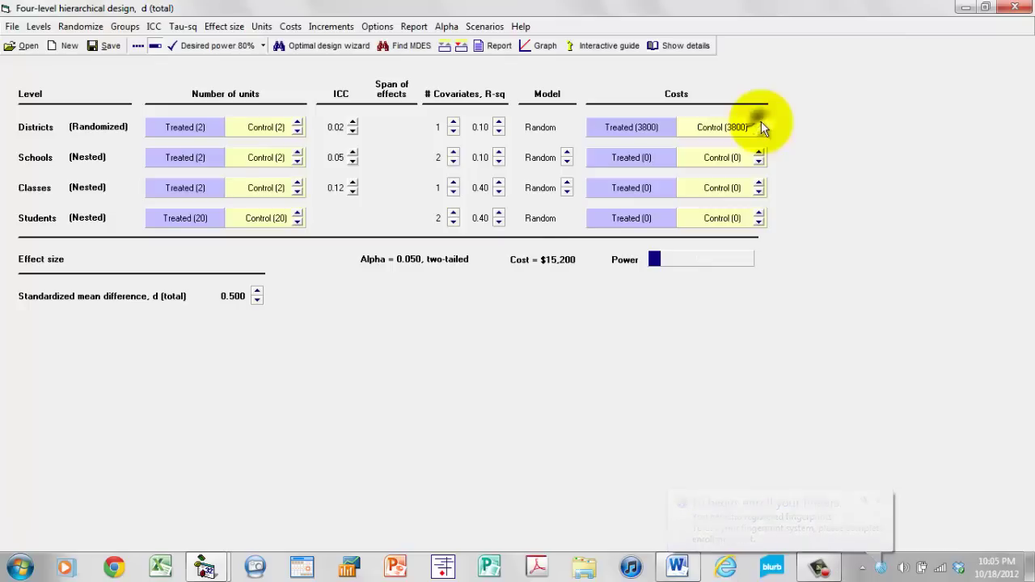
pyautogui.click(759, 123)
pyautogui.click(759, 123)
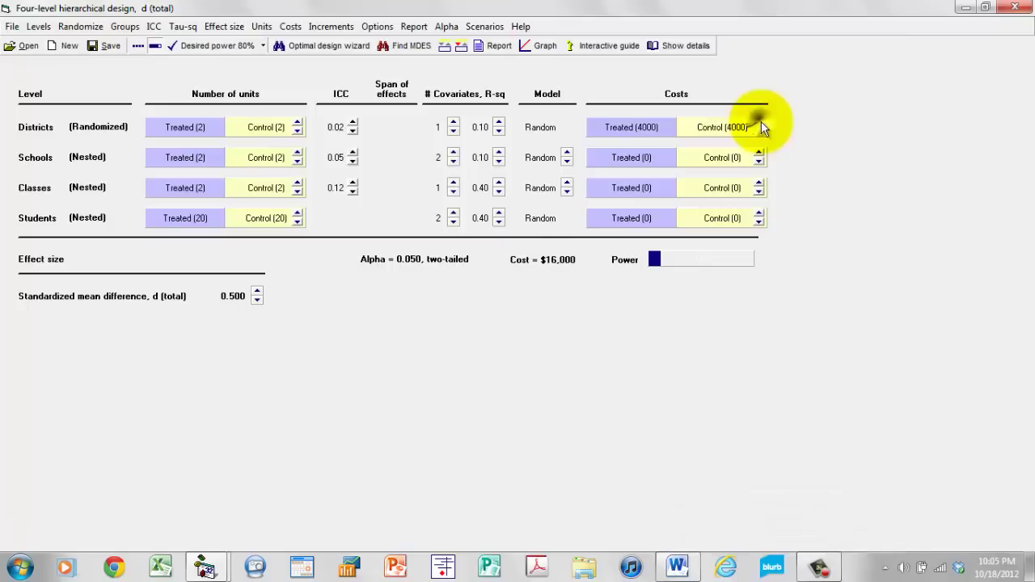
# Step: Change the schools' cost increment to 100 and set the cost per school to 2000 for both groups
pyautogui.rightClick(728, 157)
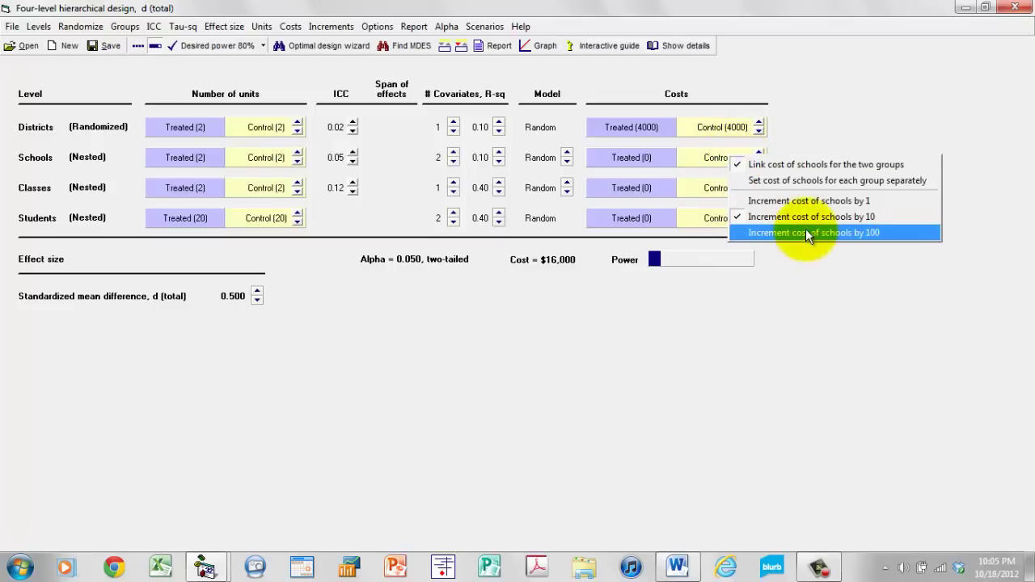
pyautogui.click(806, 233)
pyautogui.click(757, 150)
pyautogui.click(758, 150)
pyautogui.click(758, 150)
pyautogui.click(758, 150)
pyautogui.click(758, 150)
pyautogui.click(758, 150)
pyautogui.click(757, 151)
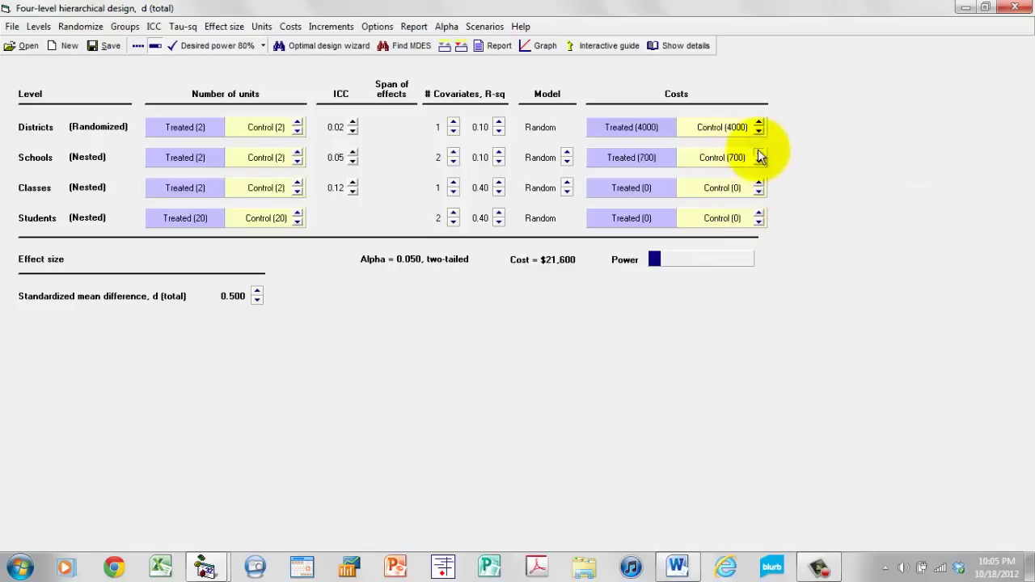
pyautogui.doubleClick(758, 150)
pyautogui.doubleClick(758, 150)
pyautogui.click(758, 151)
pyautogui.doubleClick(758, 151)
pyautogui.doubleClick(758, 151)
pyautogui.doubleClick(758, 151)
pyautogui.doubleClick(758, 150)
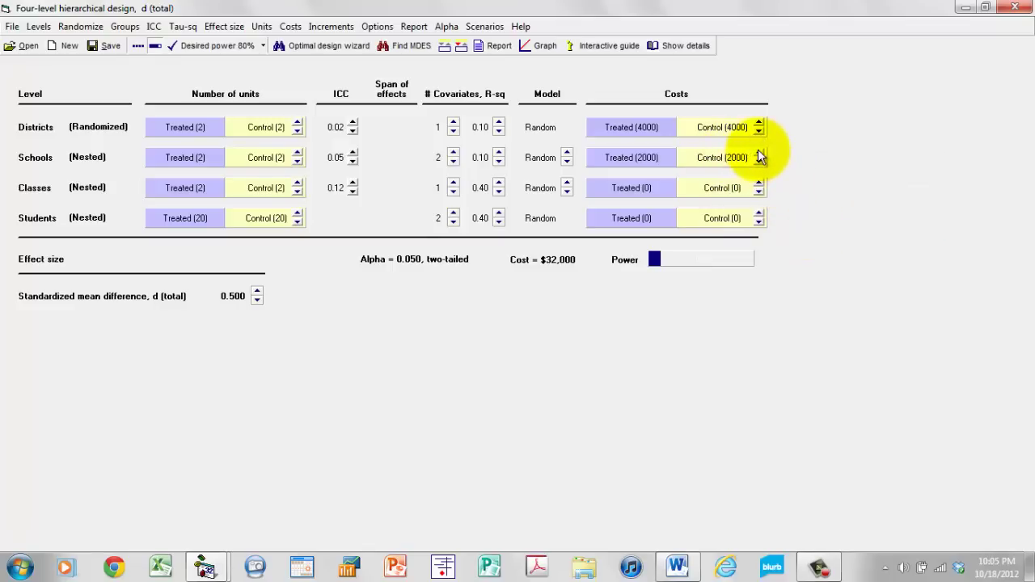
# Step: Change the classes' cost increment to 100 and set the cost per class to 500 for both groups
pyautogui.rightClick(730, 194)
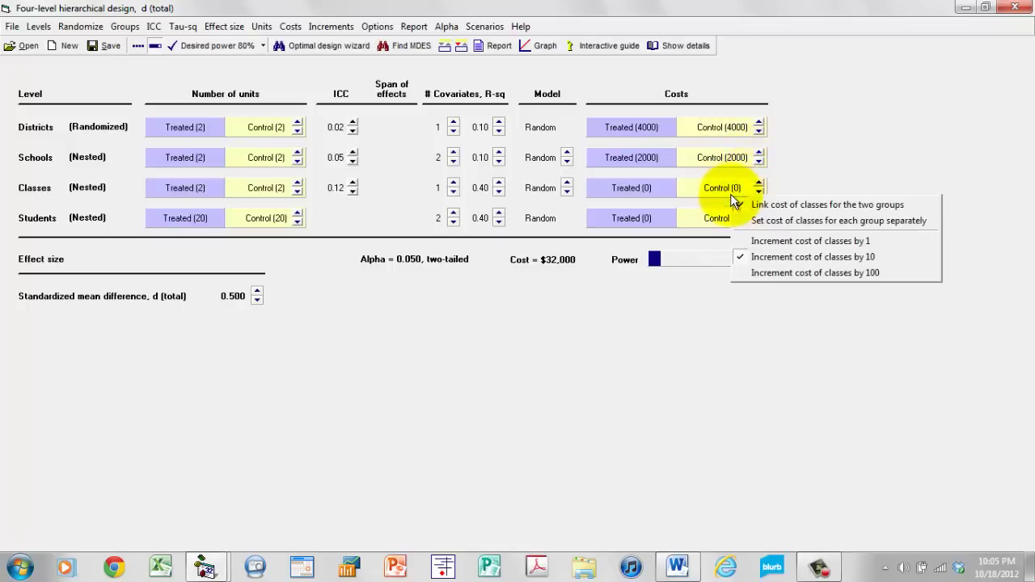
pyautogui.click(850, 273)
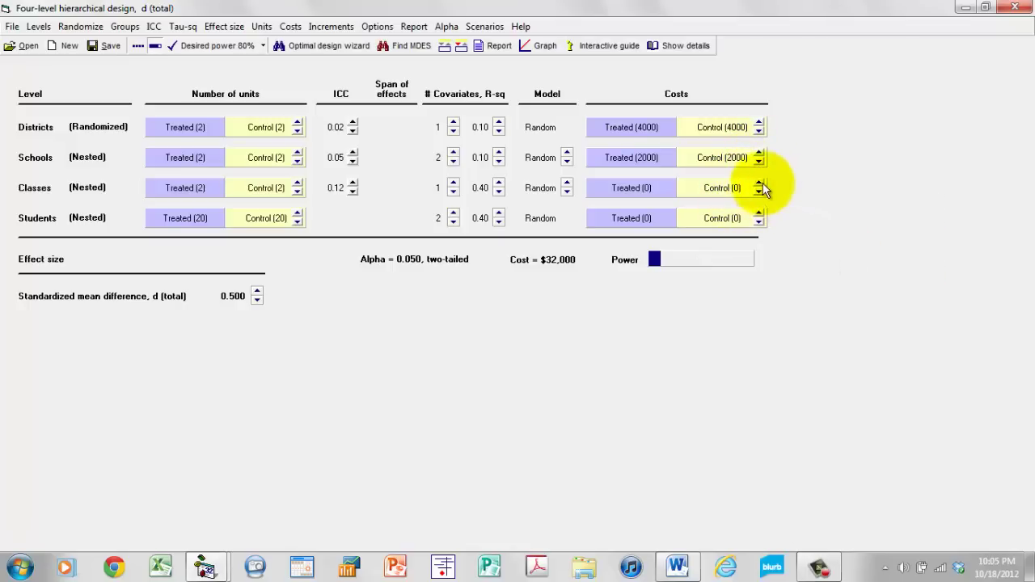
pyautogui.click(760, 184)
pyautogui.click(759, 183)
pyautogui.click(759, 183)
pyautogui.click(759, 183)
pyautogui.click(760, 183)
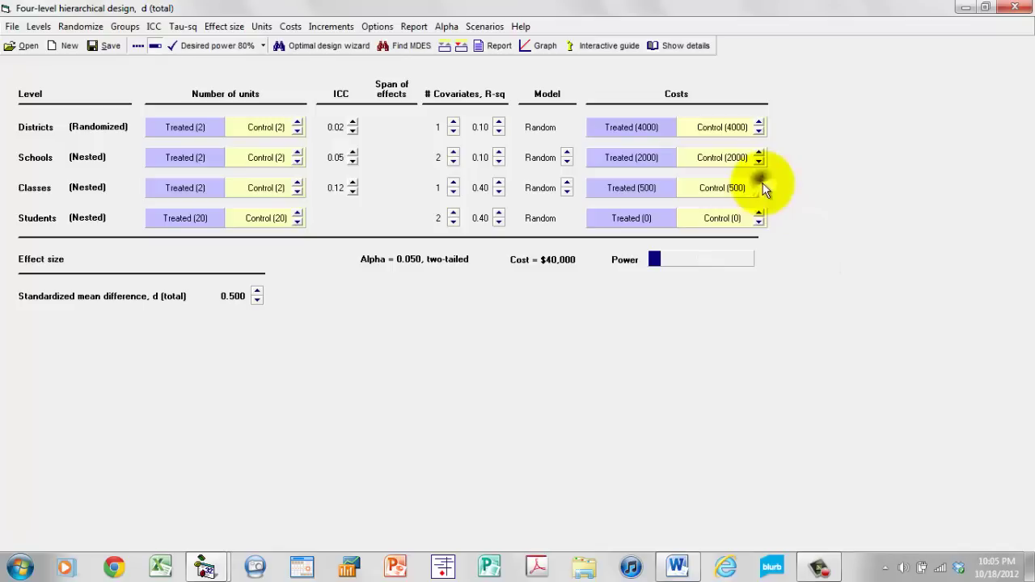
# Step: Change the students' cost increment to 100 and set the cost per student to 100 for both groups
pyautogui.rightClick(740, 219)
pyautogui.click(841, 292)
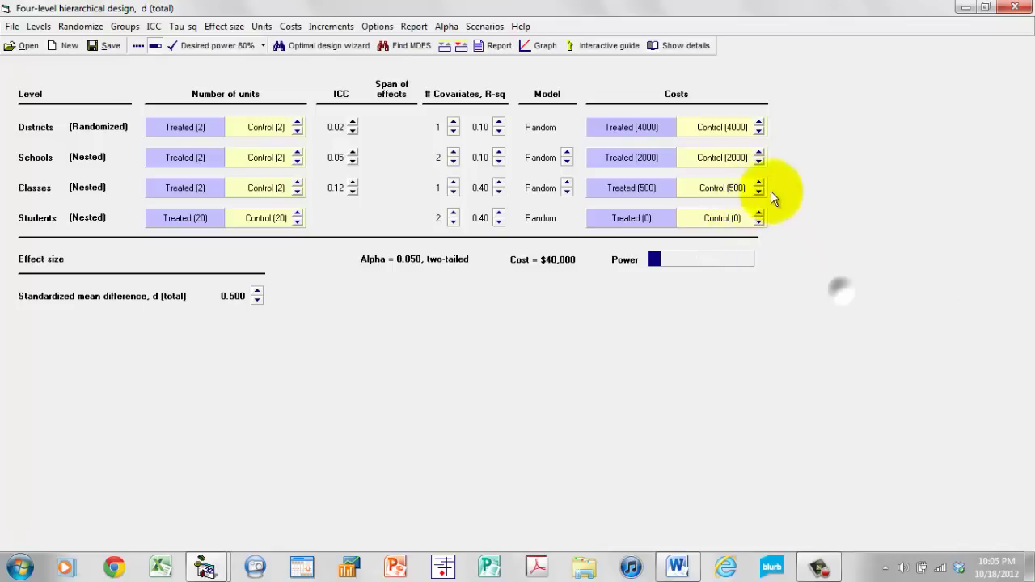
pyautogui.click(761, 213)
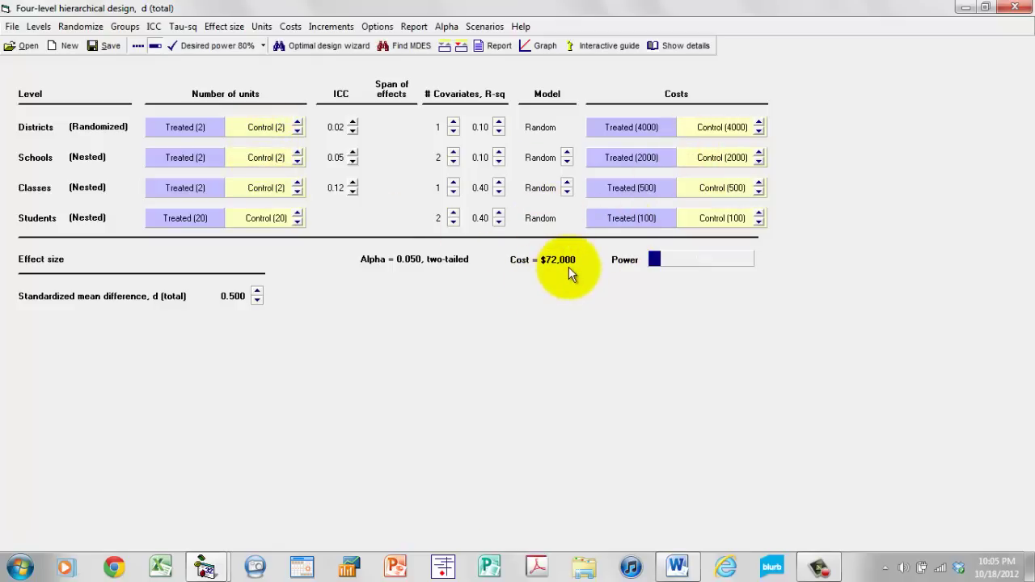
# Step: Display the power as digits instead of a bar graph and read its value
pyautogui.rightClick(688, 257)
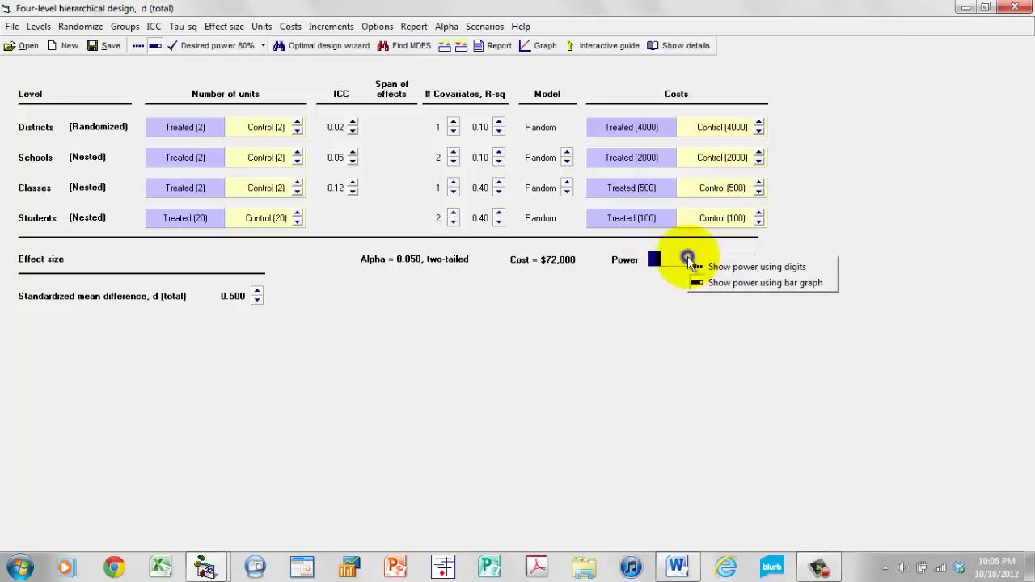
pyautogui.click(752, 267)
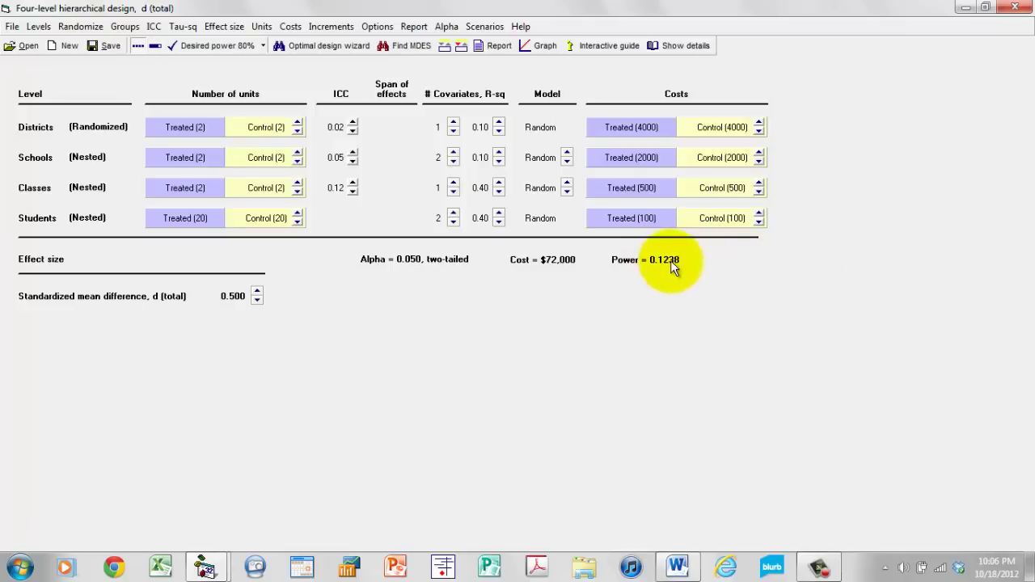
pyautogui.moveTo(671, 261)
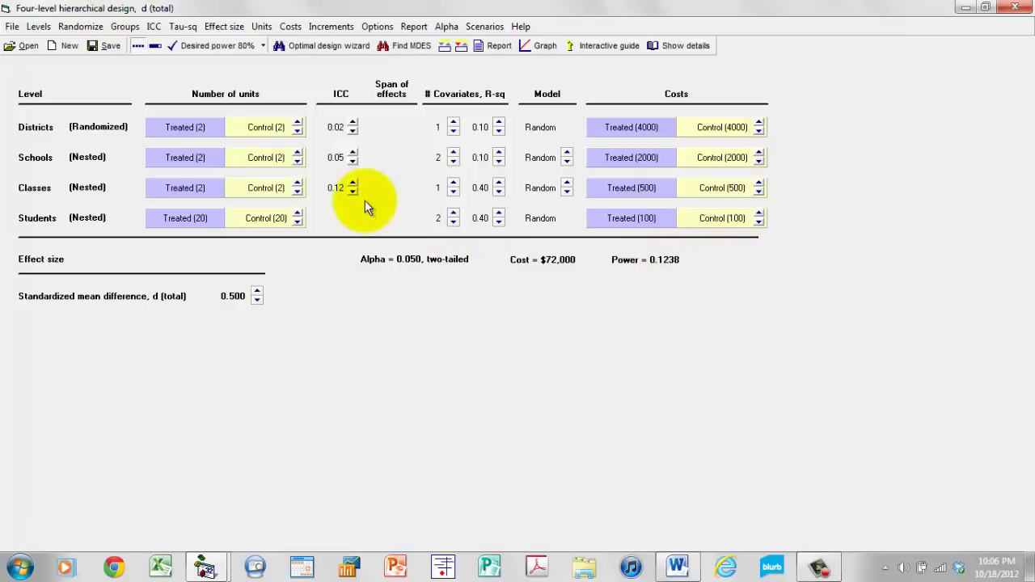
# Step: Raise the number of classes to 5 and the number of schools to 5 in both groups
pyautogui.click(296, 183)
pyautogui.click(297, 184)
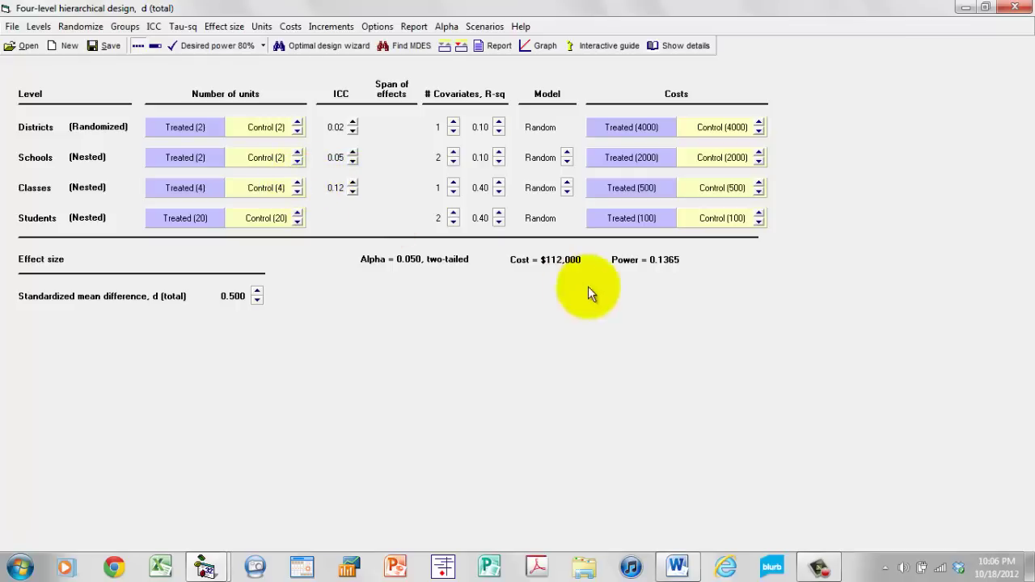
pyautogui.click(296, 183)
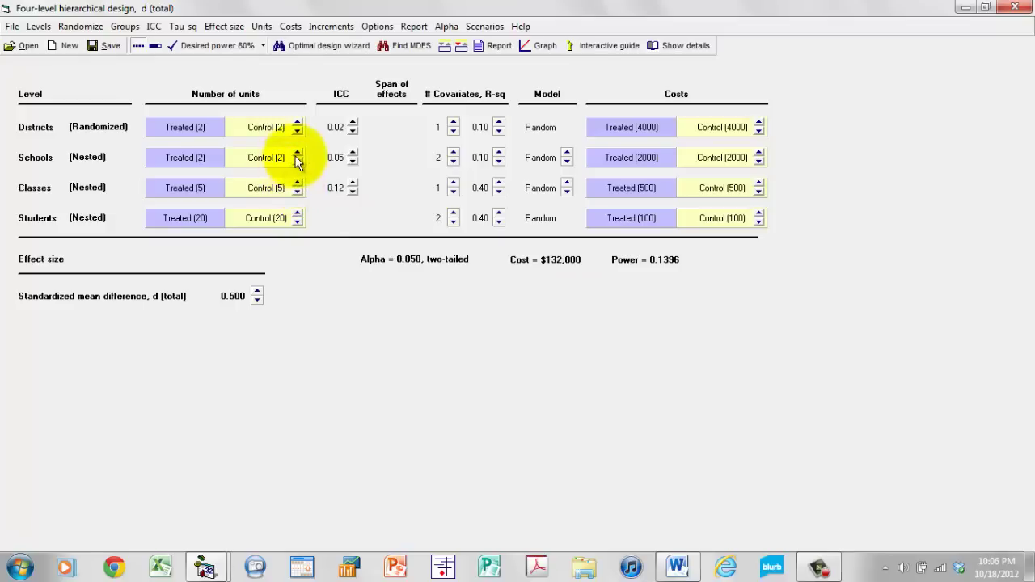
pyautogui.click(297, 153)
pyautogui.click(297, 152)
pyautogui.click(296, 153)
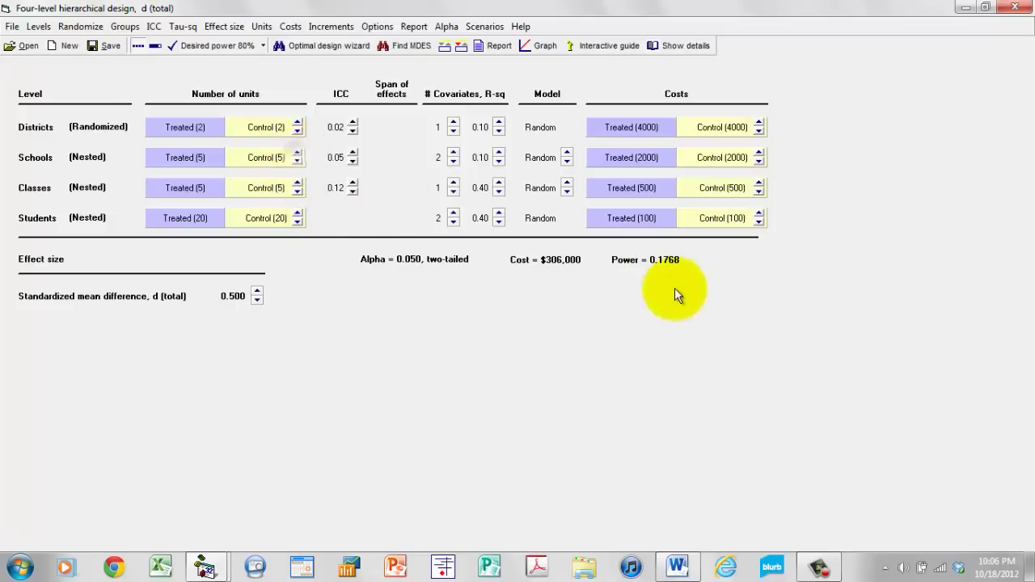
# Step: Set the number of districts to 3 in both groups
pyautogui.click(297, 124)
pyautogui.click(296, 124)
pyautogui.click(298, 133)
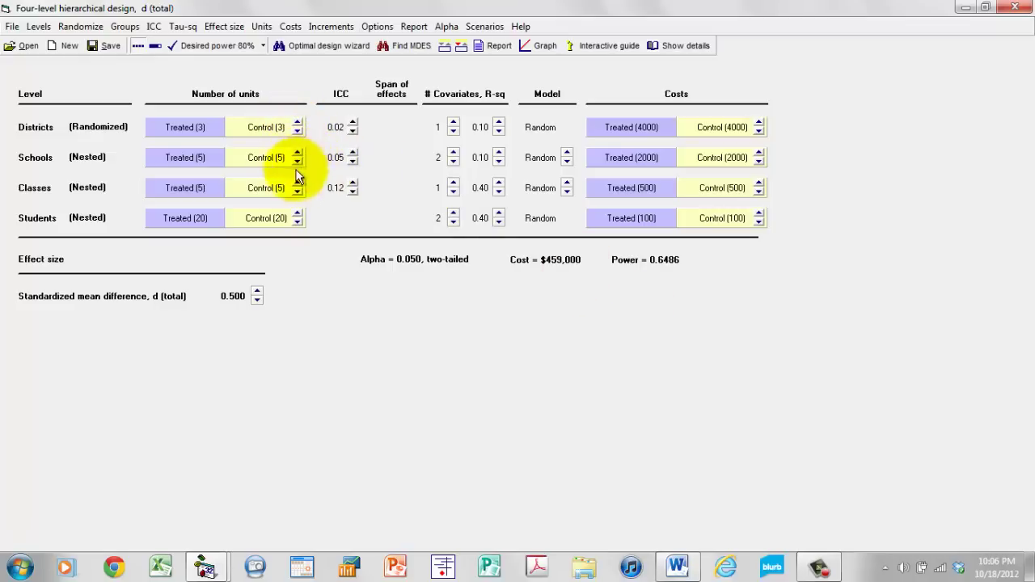
# Step: Increase the number of students per class to 27 in both groups
pyautogui.click(296, 214)
pyautogui.click(297, 214)
pyautogui.click(296, 214)
pyautogui.click(297, 214)
pyautogui.click(297, 214)
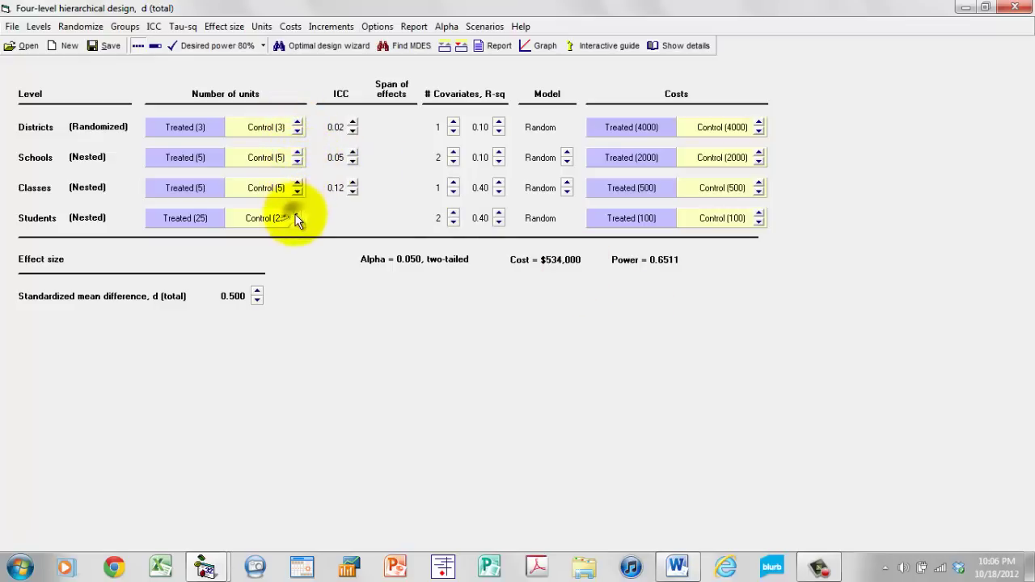
pyautogui.click(297, 214)
pyautogui.click(297, 214)
# Step: Increase the number of classes to 11 and the number of schools to 6 in both groups
pyautogui.click(296, 184)
pyautogui.click(297, 185)
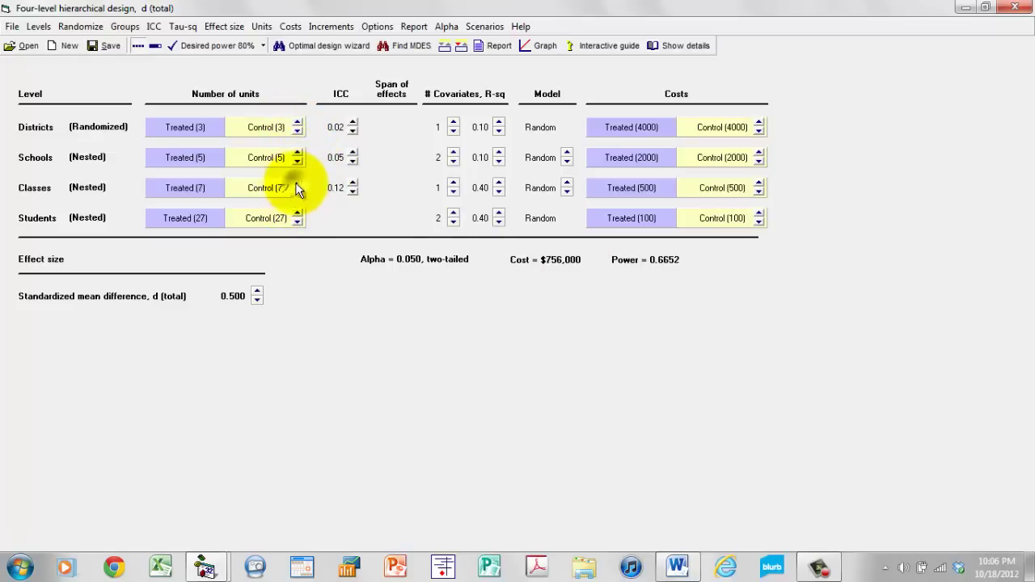
pyautogui.click(296, 184)
pyautogui.click(297, 185)
pyautogui.click(297, 185)
pyautogui.click(297, 184)
pyautogui.click(297, 153)
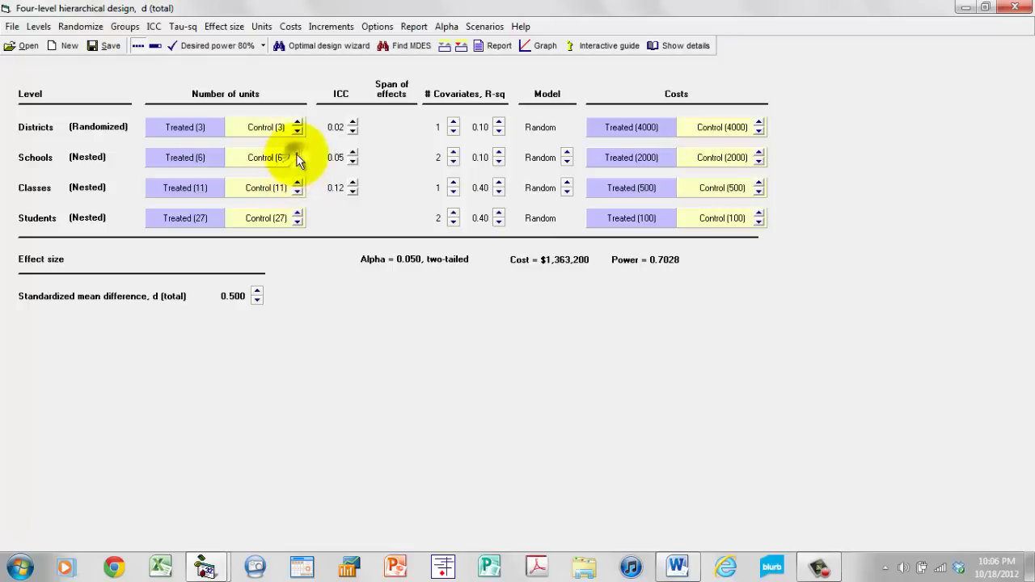
# Step: Raise the number of students to 30 and the number of classes to 12 in both groups
pyautogui.click(297, 214)
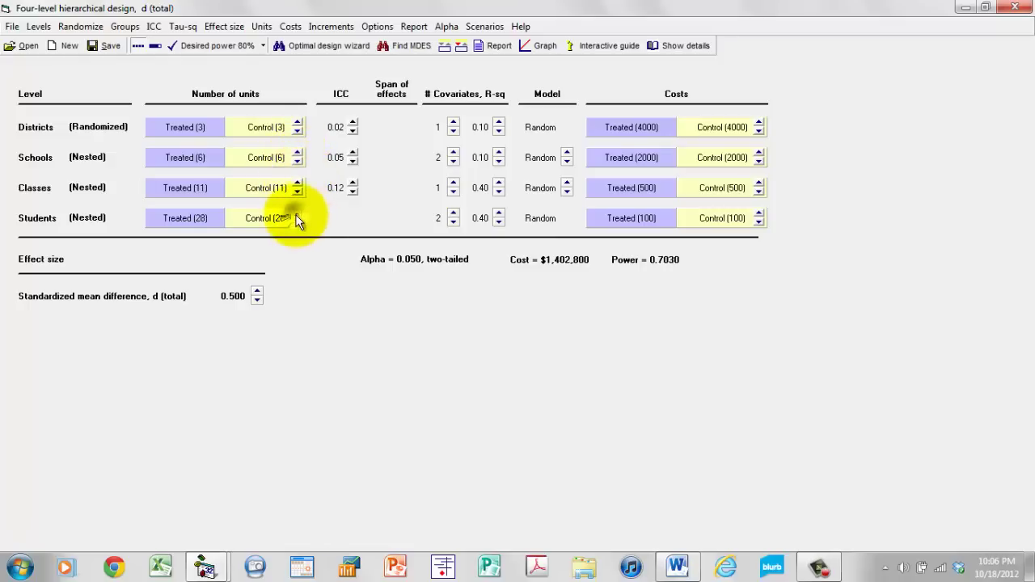
pyautogui.click(296, 215)
pyautogui.click(297, 214)
pyautogui.click(297, 184)
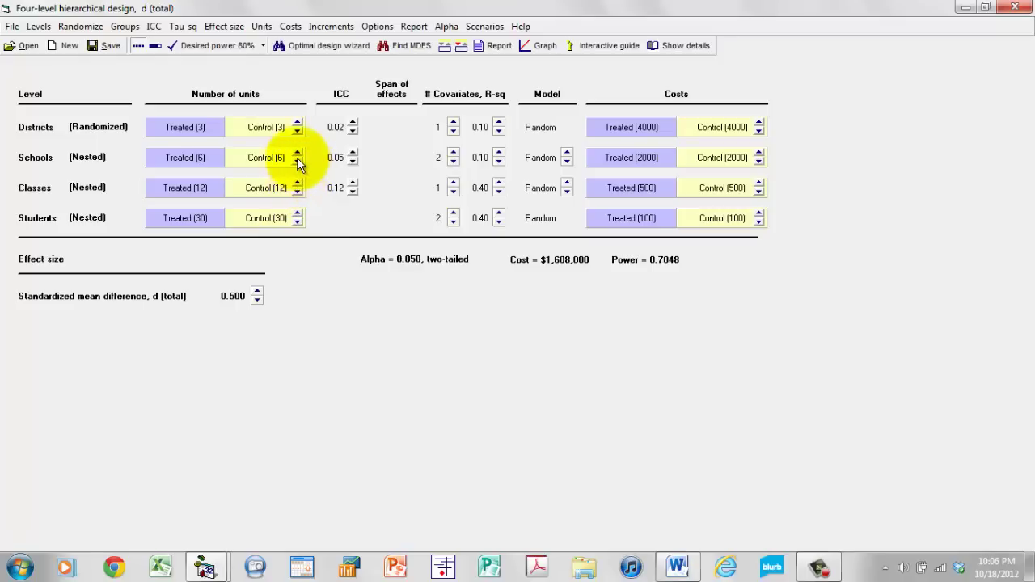
# Step: Increase the number of schools per district to 20 in both groups
pyautogui.click(297, 160)
pyautogui.click(297, 160)
pyautogui.click(297, 152)
pyautogui.click(297, 152)
pyautogui.click(297, 152)
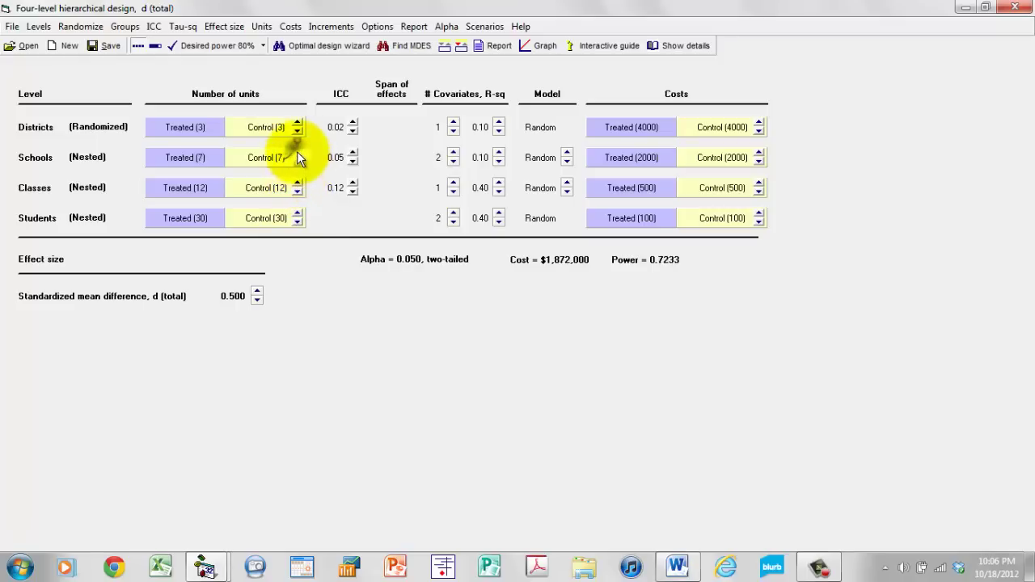
pyautogui.click(297, 152)
pyautogui.click(296, 152)
pyautogui.click(297, 152)
pyautogui.click(297, 152)
pyautogui.click(297, 152)
pyautogui.click(297, 152)
pyautogui.click(297, 152)
pyautogui.click(296, 152)
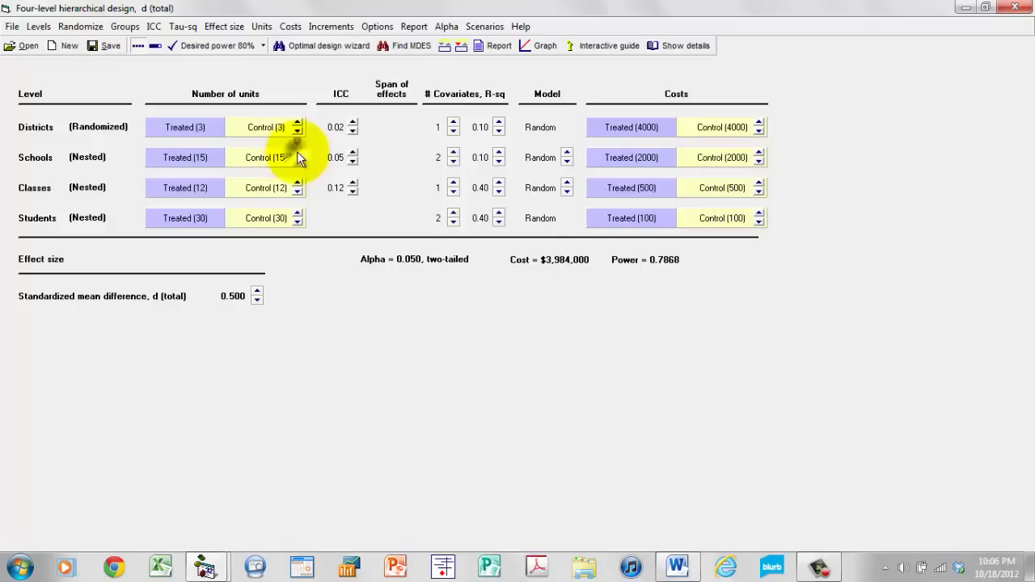
pyautogui.click(297, 152)
pyautogui.click(296, 152)
pyautogui.click(296, 152)
pyautogui.click(296, 152)
pyautogui.click(297, 152)
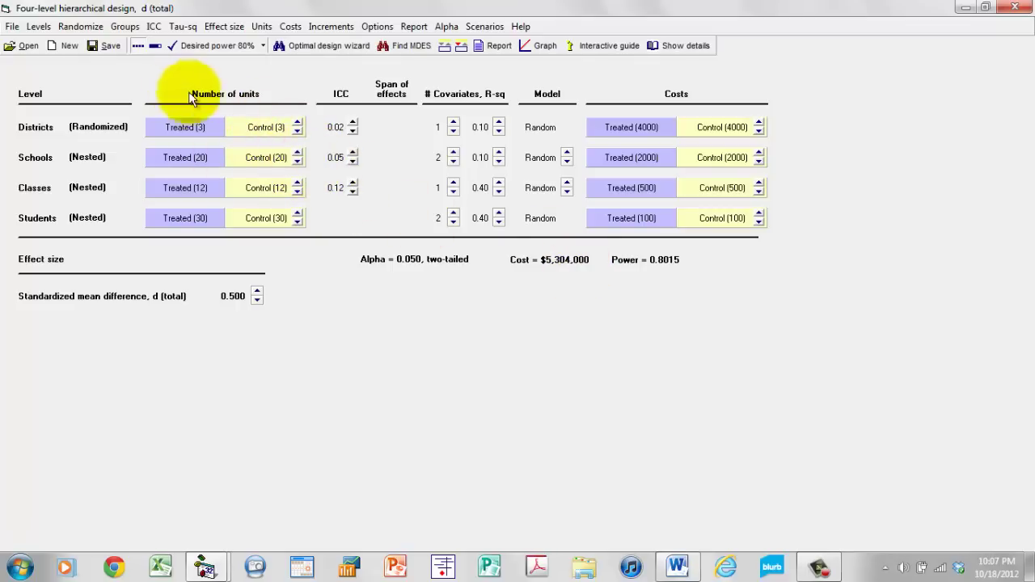
# Step: Select a desired power of 80% and compute the design in the Optimal design wizard using optimal numbers for schools, classes and students
pyautogui.moveTo(630, 261)
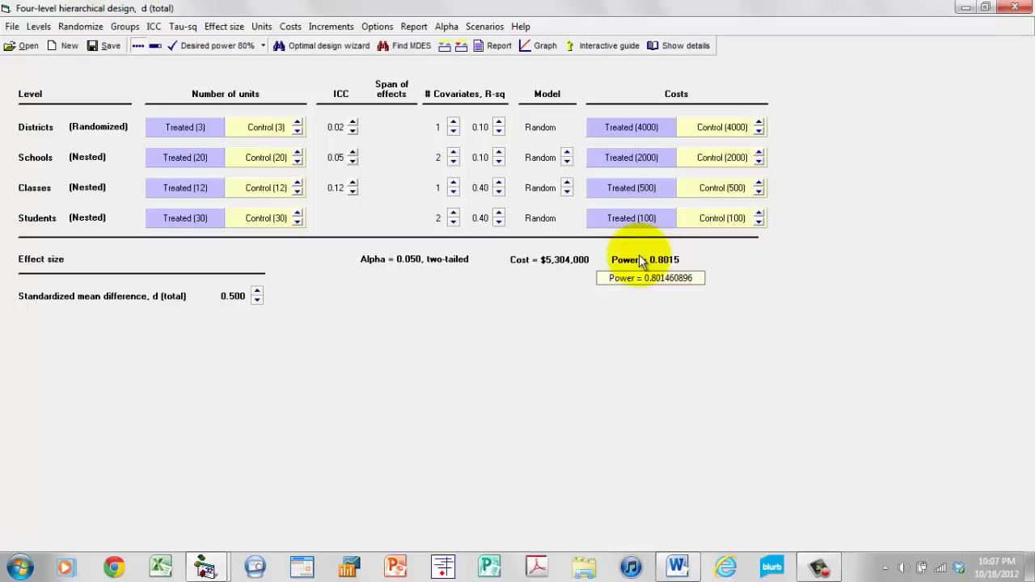
pyautogui.click(262, 46)
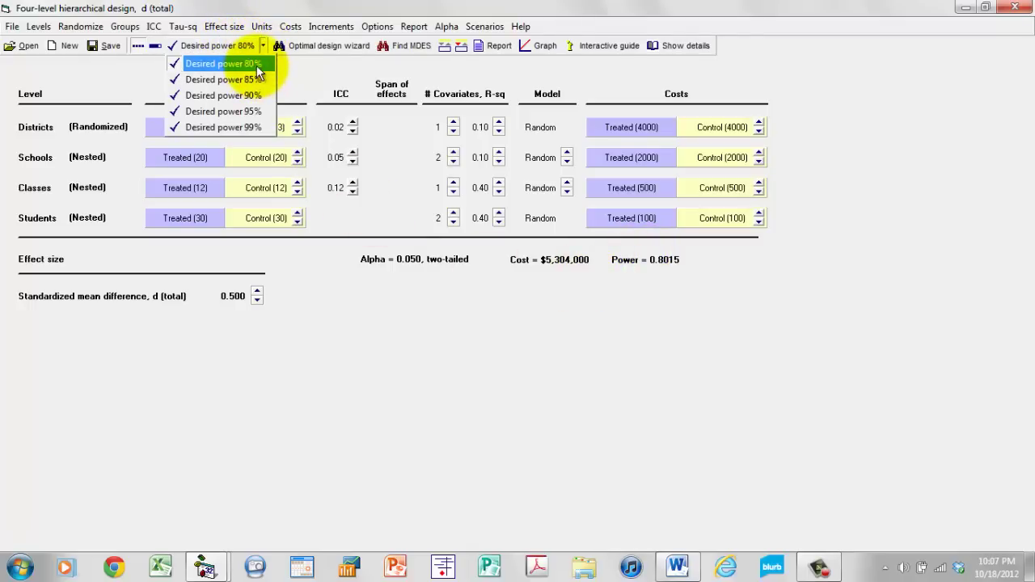
pyautogui.click(256, 65)
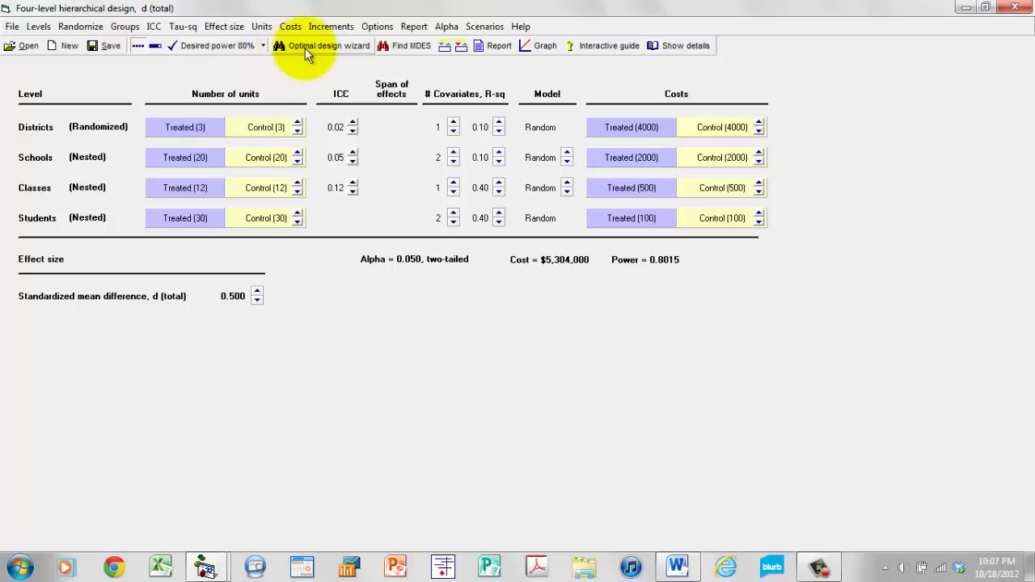
pyautogui.click(348, 45)
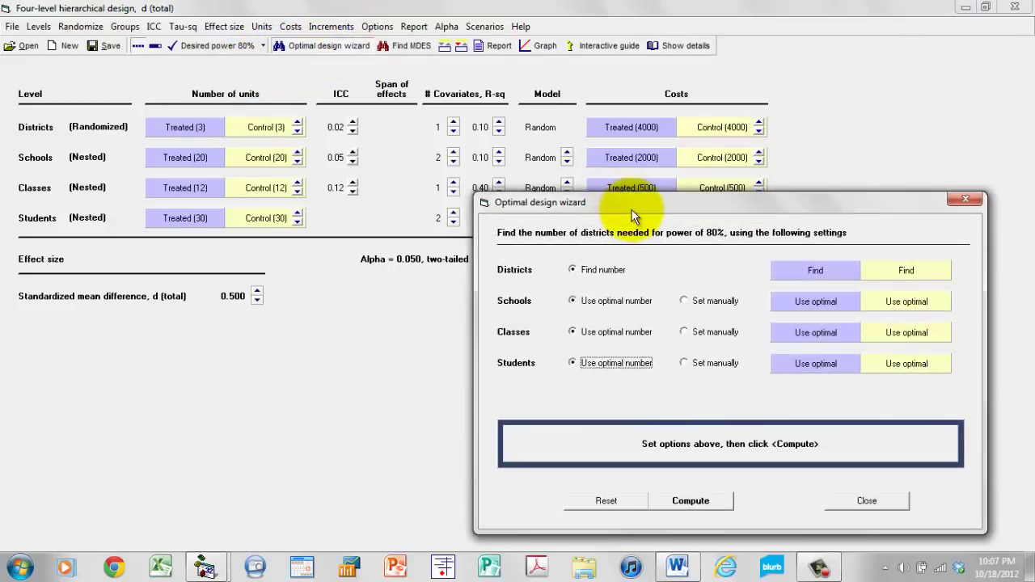
pyautogui.moveTo(633, 216); pyautogui.dragTo(541, 170)
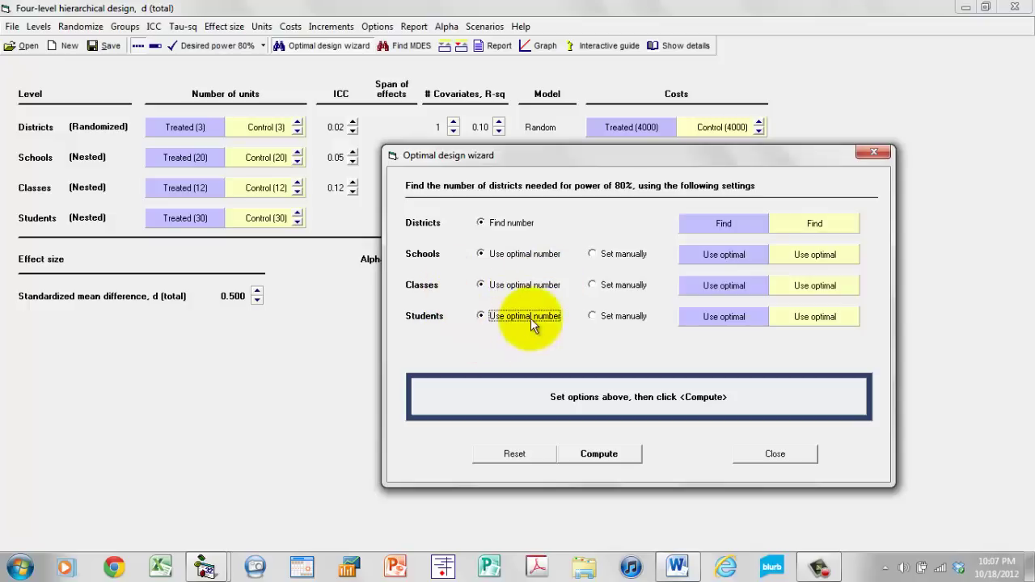
pyautogui.click(617, 455)
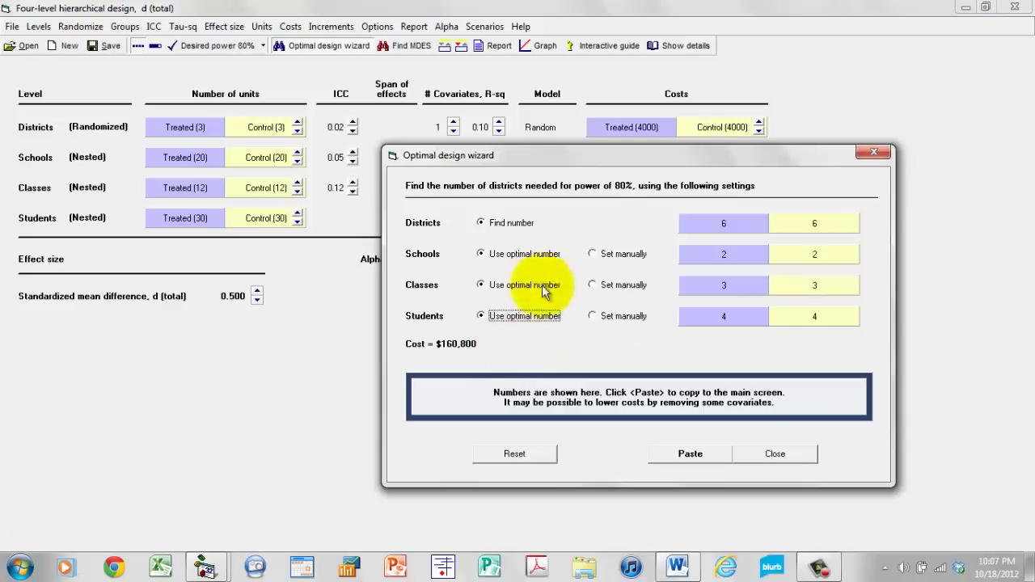
# Step: Paste the wizard's computed numbers of units into the main screen and close the wizard
pyautogui.moveTo(609, 160); pyautogui.dragTo(621, 229)
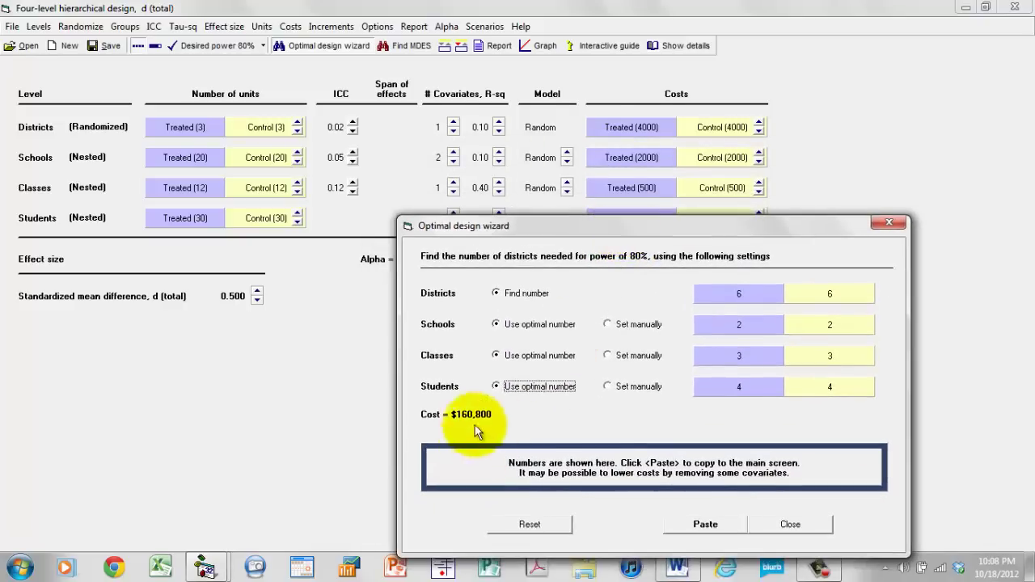
pyautogui.click(704, 527)
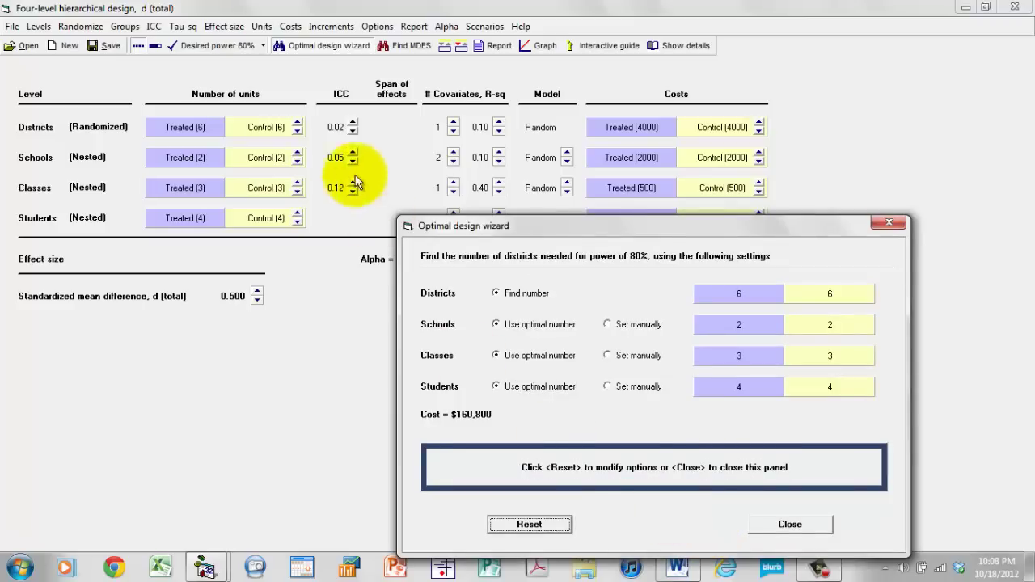
pyautogui.click(793, 524)
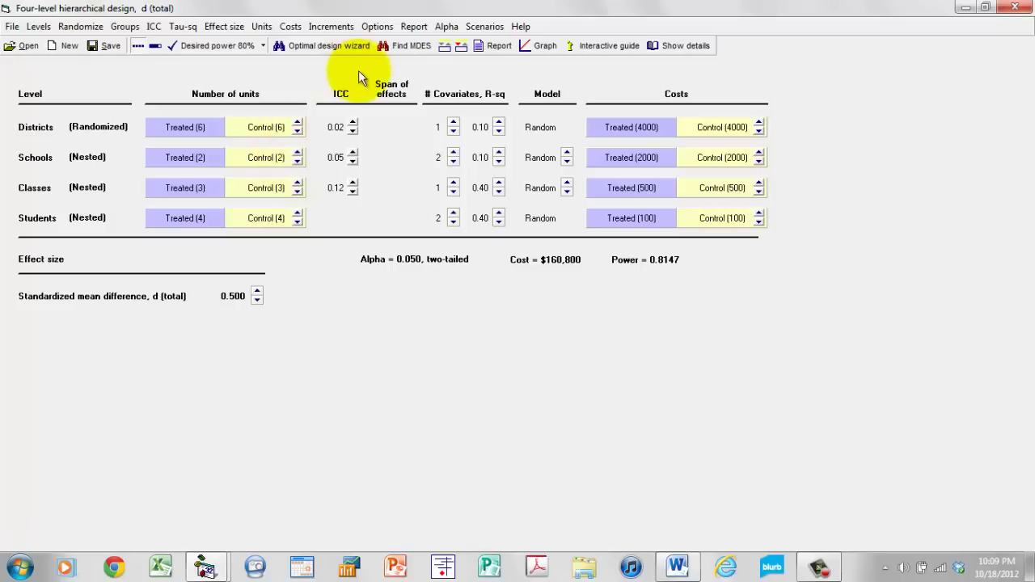
# Step: In the Optimal design wizard, set schools manually to 5, keep optimal numbers for classes and students, and compute the design for 80% power
pyautogui.click(337, 42)
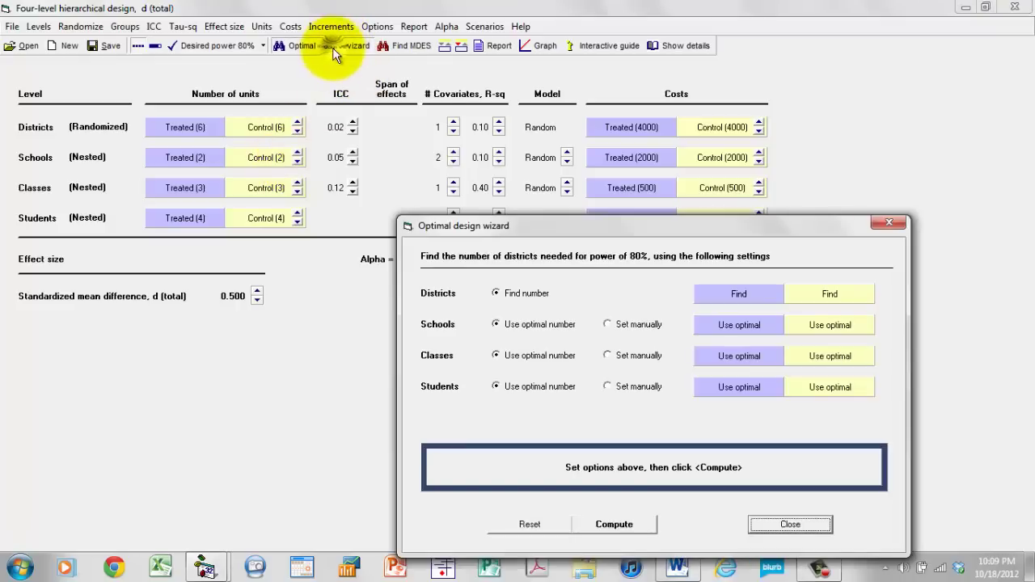
pyautogui.moveTo(586, 227); pyautogui.dragTo(558, 171)
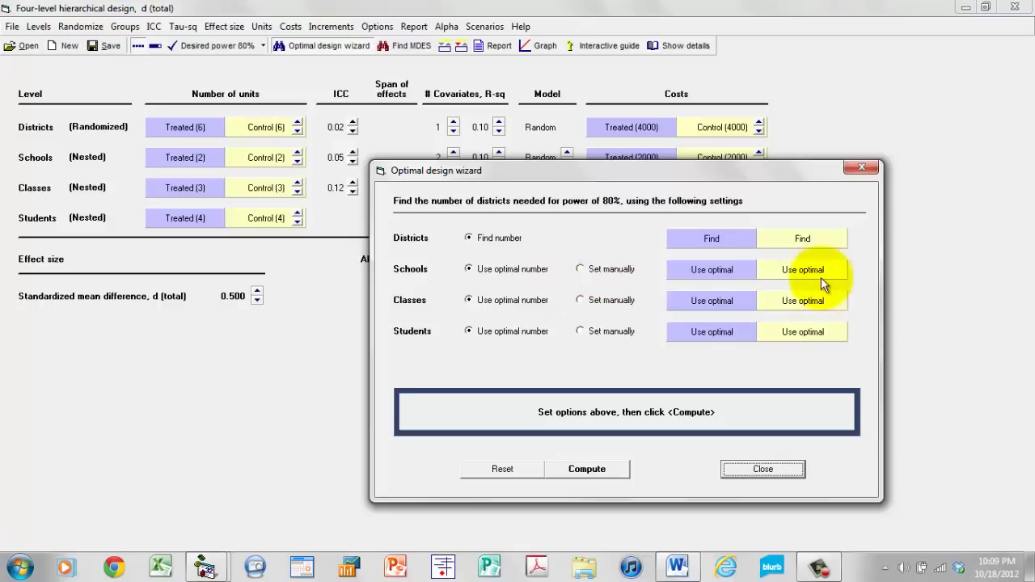
pyautogui.click(581, 269)
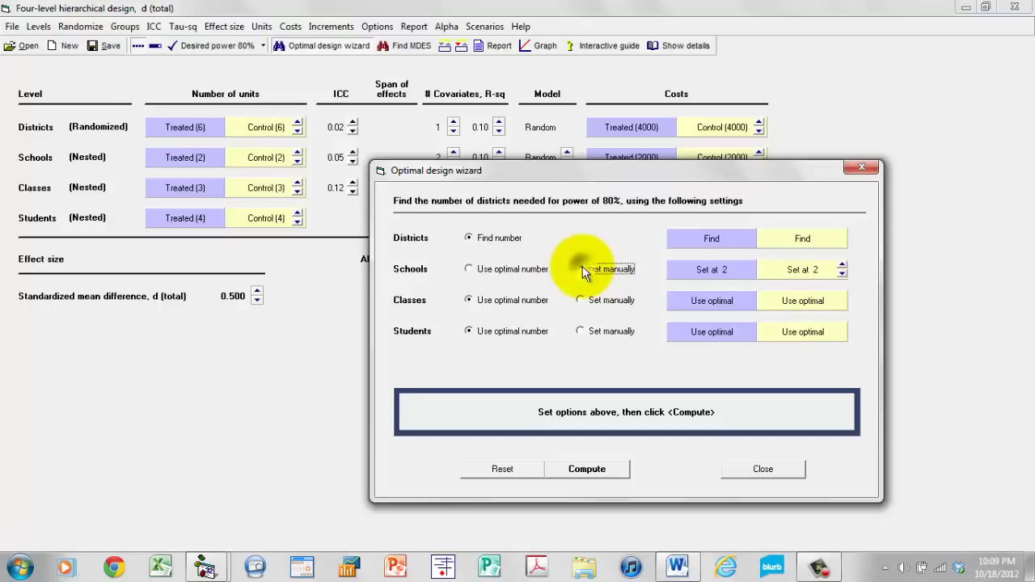
pyautogui.click(842, 265)
pyautogui.click(842, 265)
pyautogui.click(842, 266)
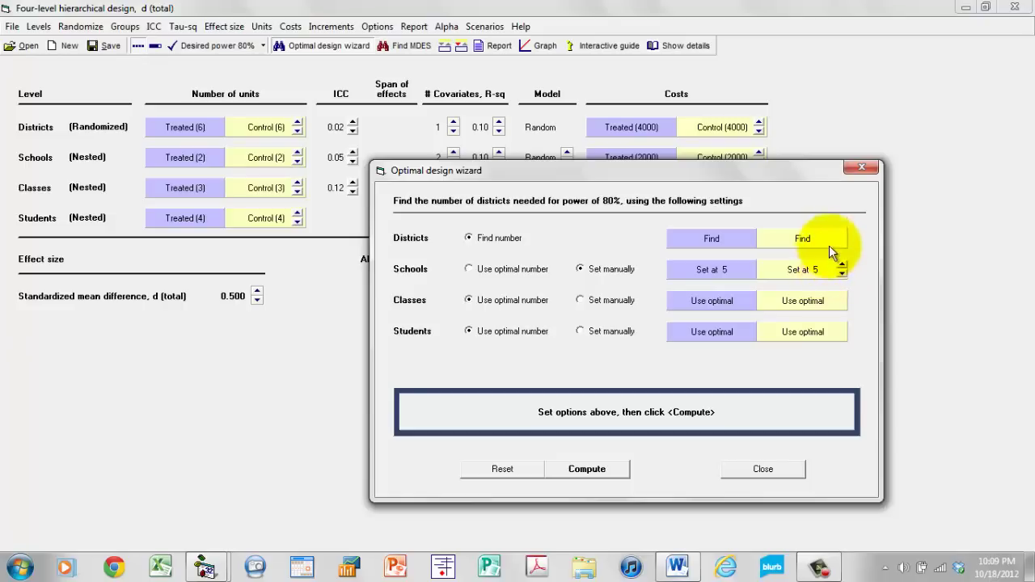
pyautogui.click(612, 468)
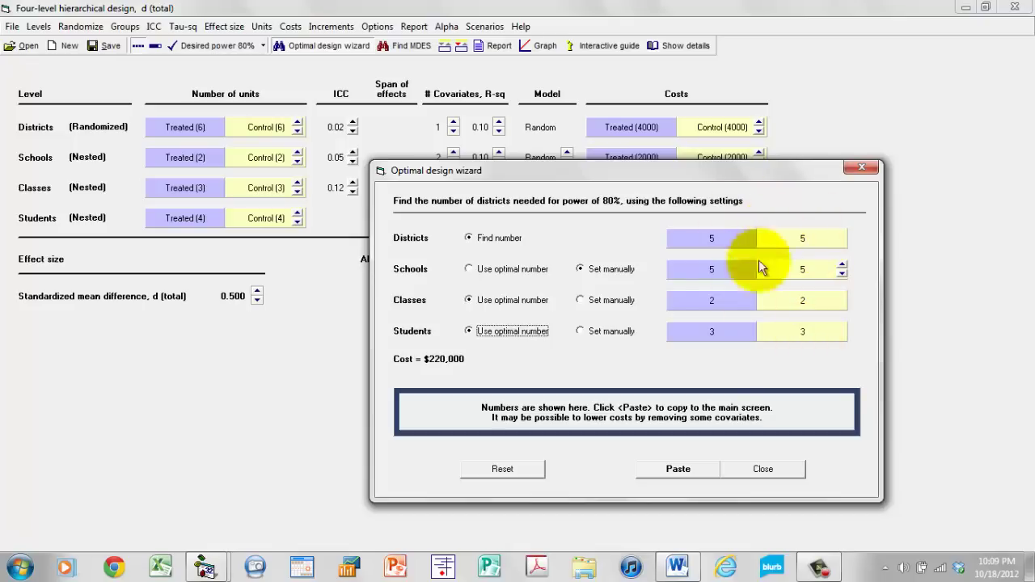
# Step: Paste the computed design with 5 schools per district into the main screen, close the wizard and check the exact power
pyautogui.click(677, 468)
pyautogui.click(764, 469)
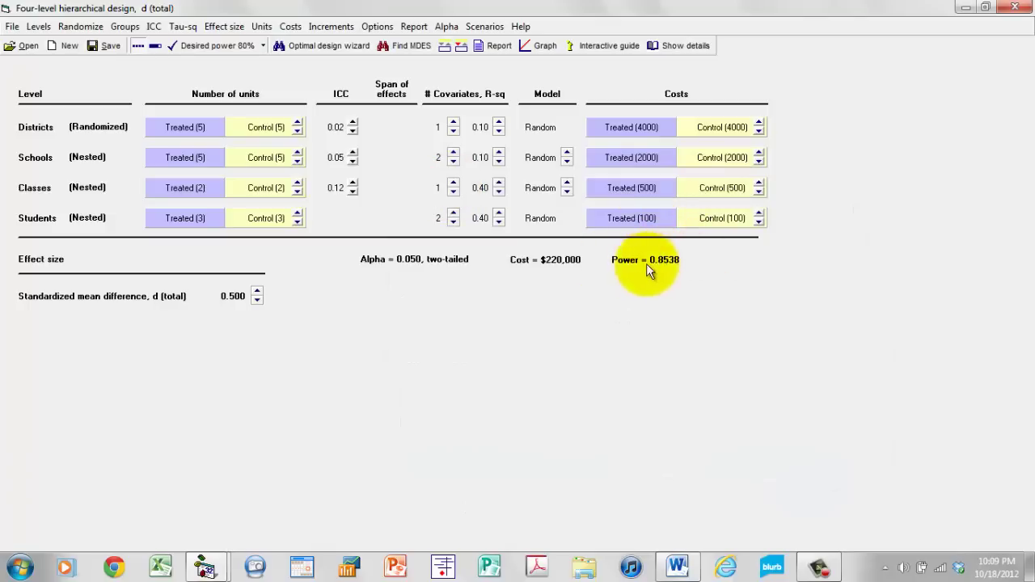
pyautogui.moveTo(672, 263)
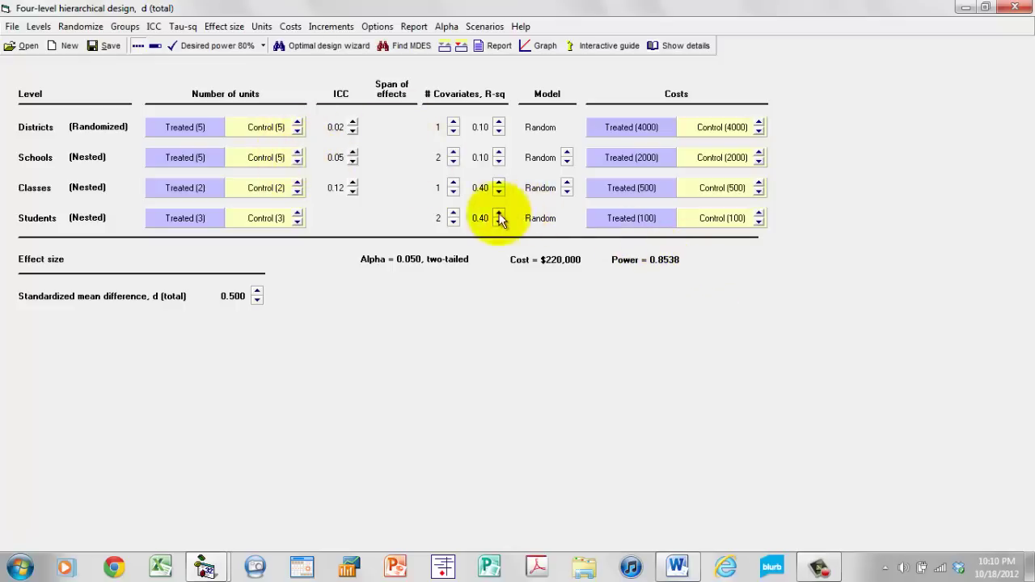
# Step: Try 4 districts, 1 class and 2 students in turn in both groups, restoring each number before testing the next
pyautogui.click(298, 130)
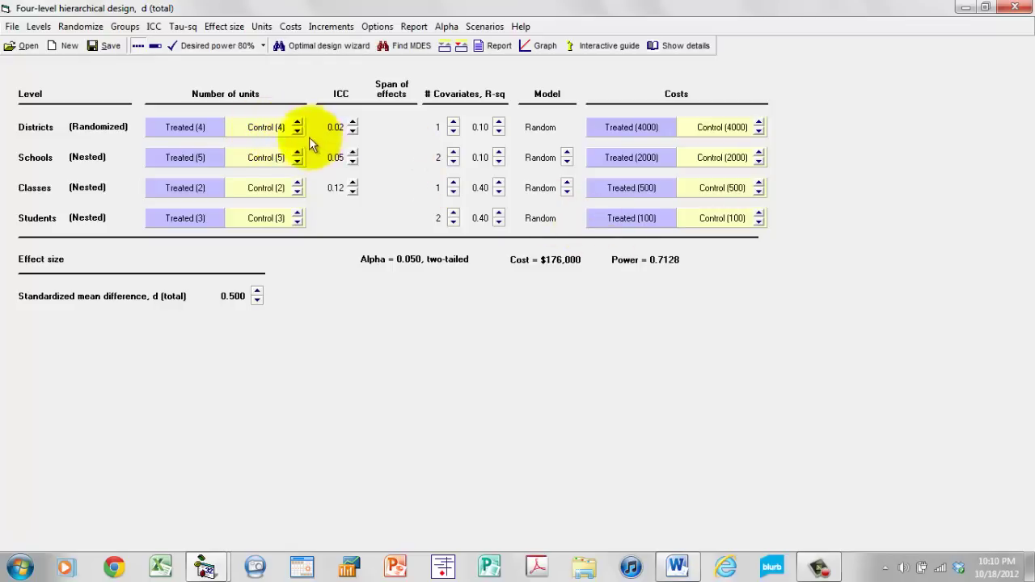
pyautogui.click(298, 123)
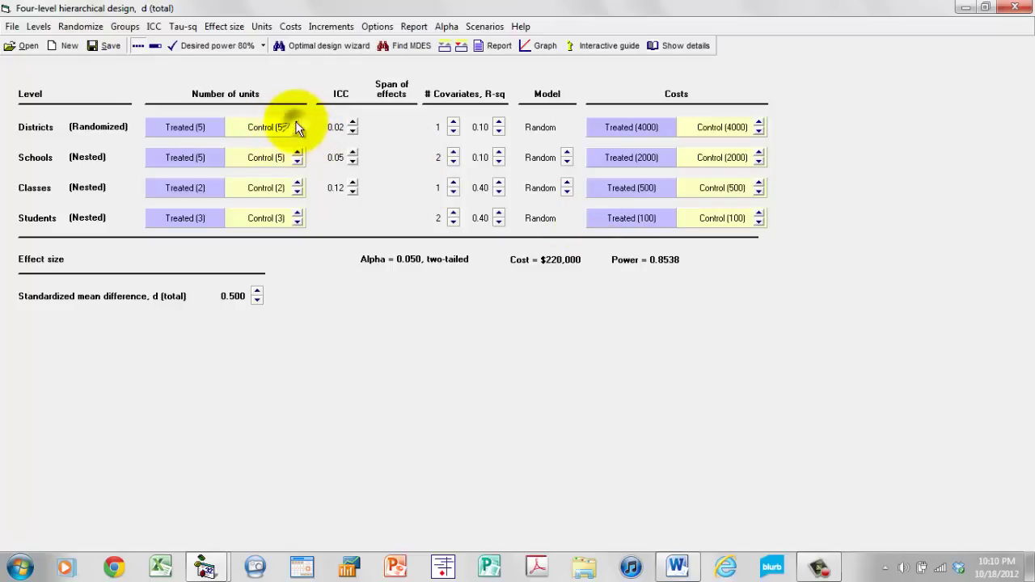
pyautogui.click(297, 195)
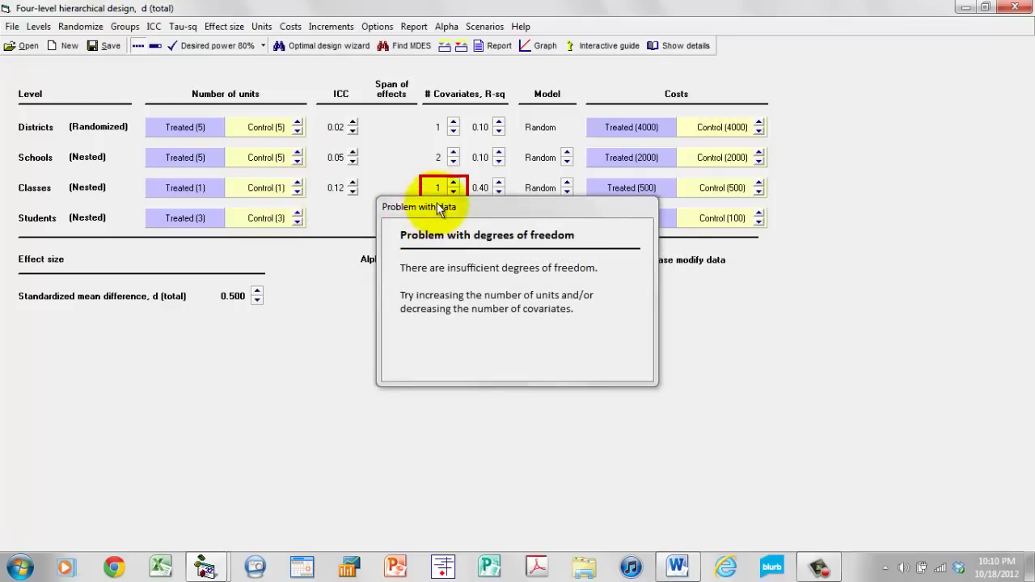
pyautogui.click(298, 184)
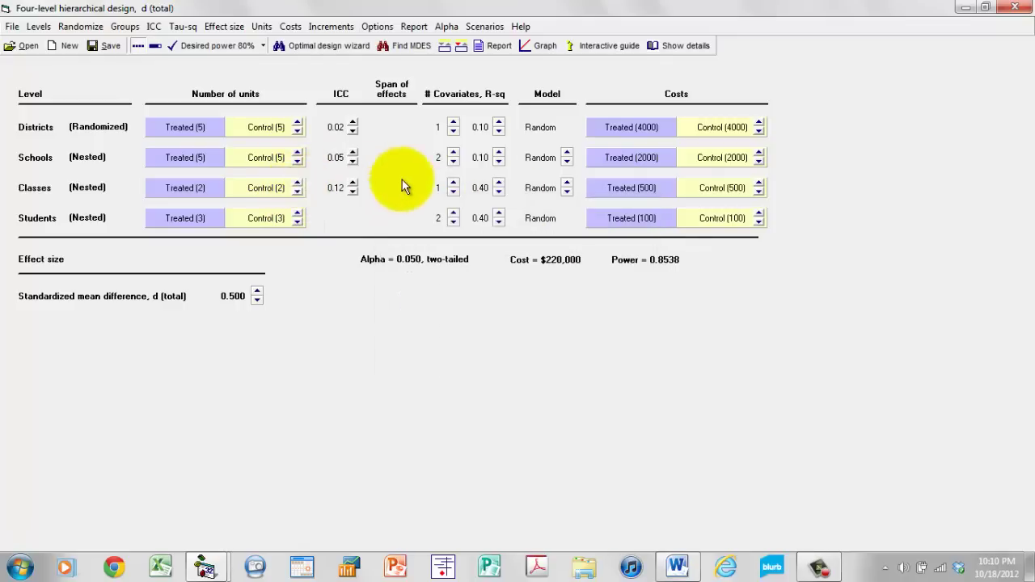
pyautogui.click(296, 223)
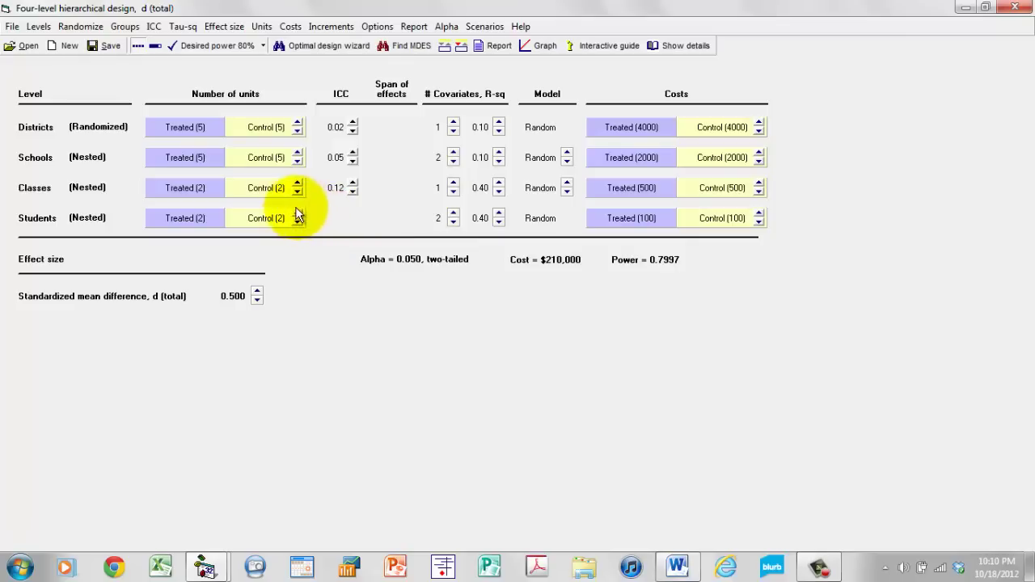
pyautogui.click(297, 213)
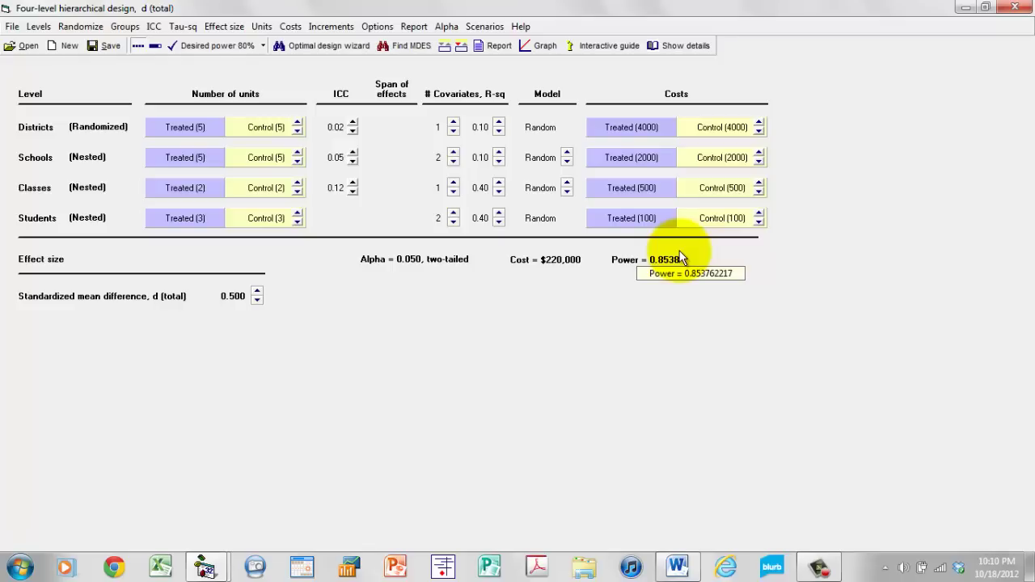
# Step: Generate the report and read its executive summary, from the null hypothesis and design table through power, costs and disclaimer
pyautogui.click(496, 45)
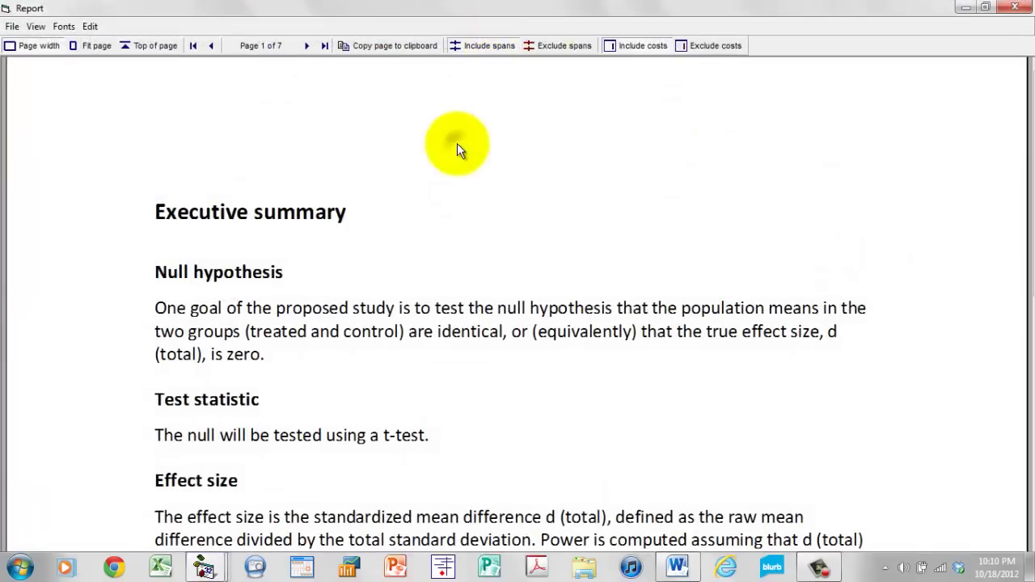
pyautogui.scroll(-5, 457, 143)
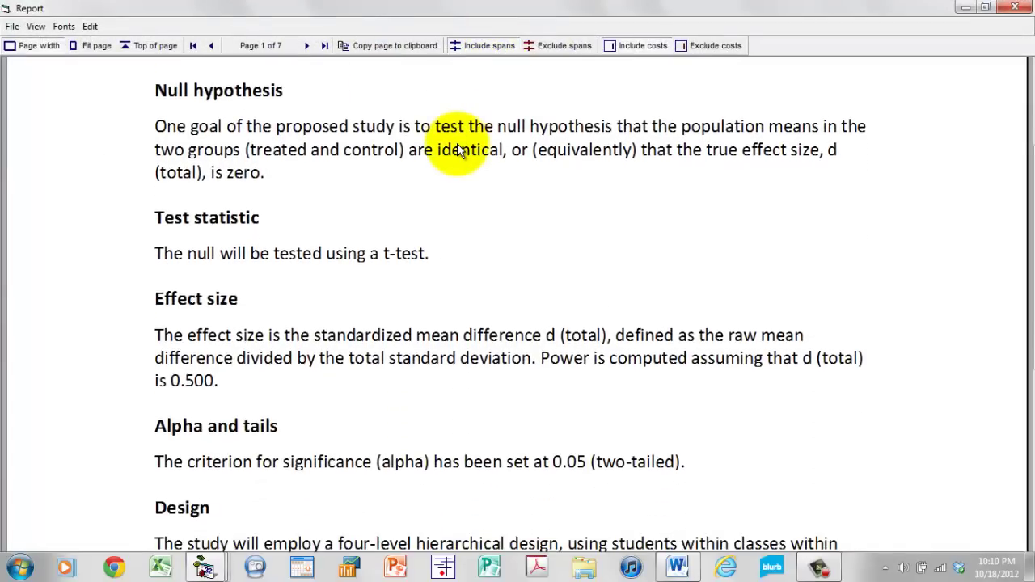
pyautogui.scroll(-5, 456, 148)
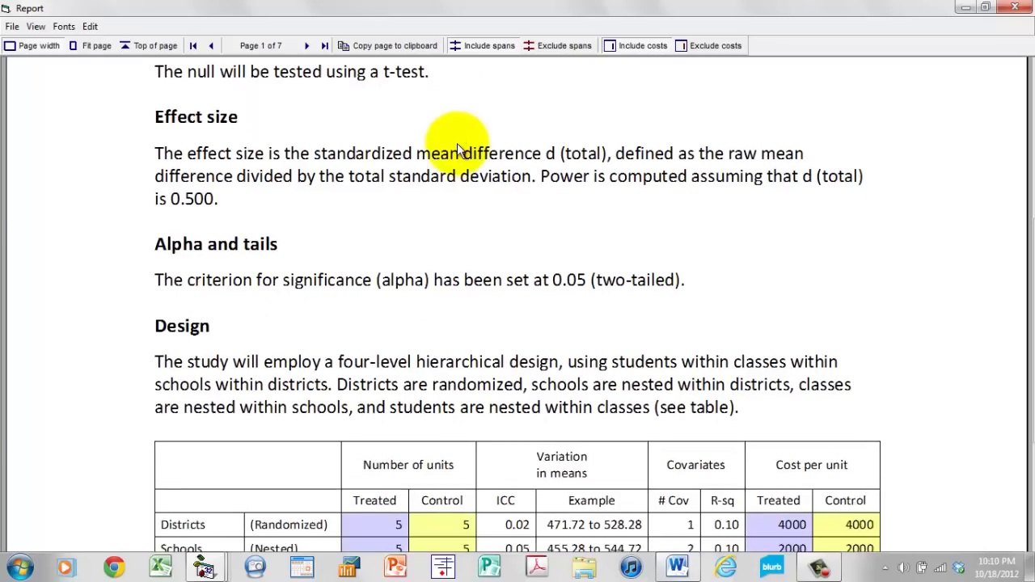
pyautogui.scroll(-1, 457, 143)
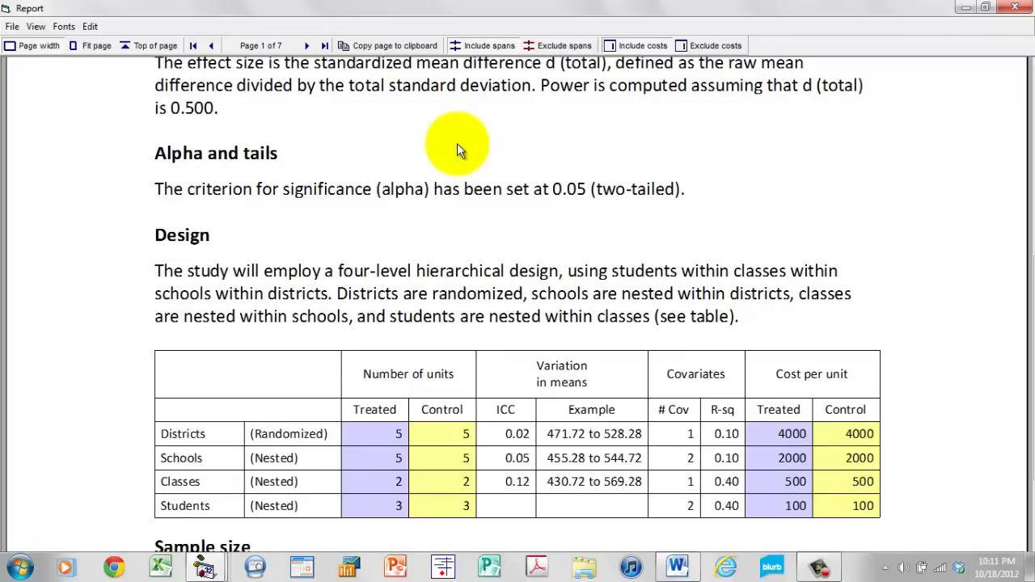
pyautogui.scroll(-1, 457, 143)
pyautogui.scroll(-1, 456, 148)
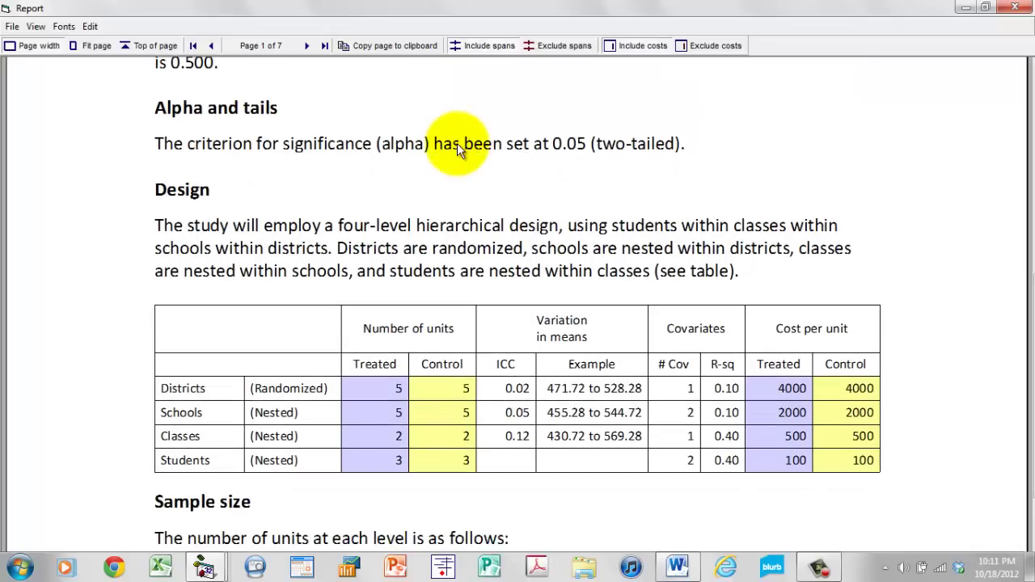
pyautogui.scroll(-1, 459, 150)
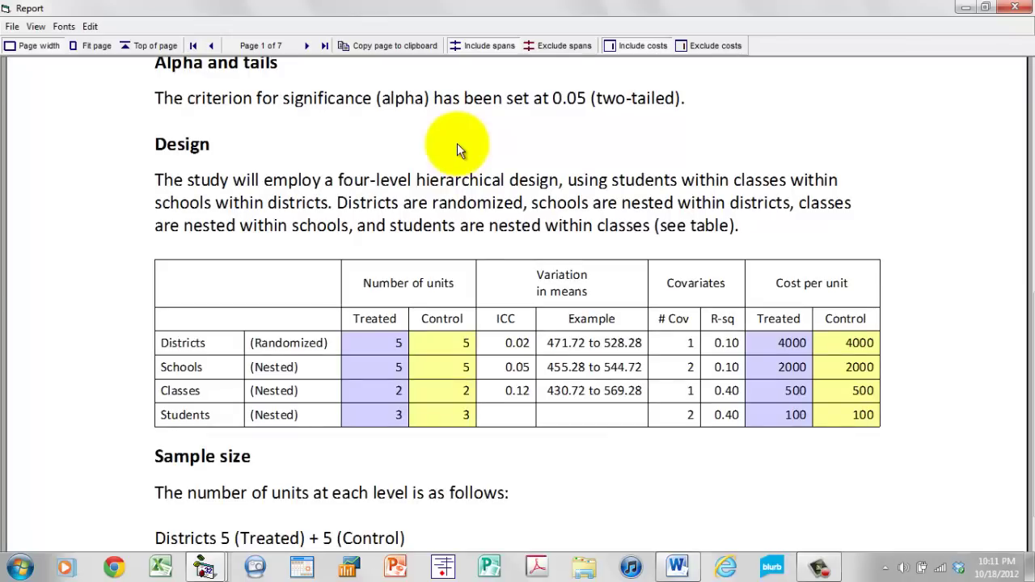
pyautogui.scroll(-1, 457, 148)
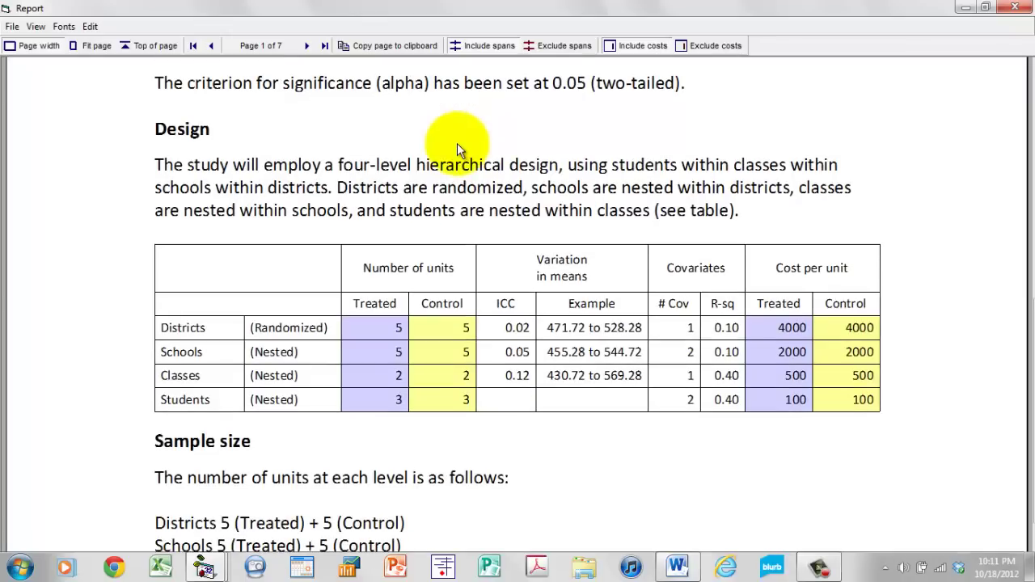
pyautogui.scroll(-1, 457, 148)
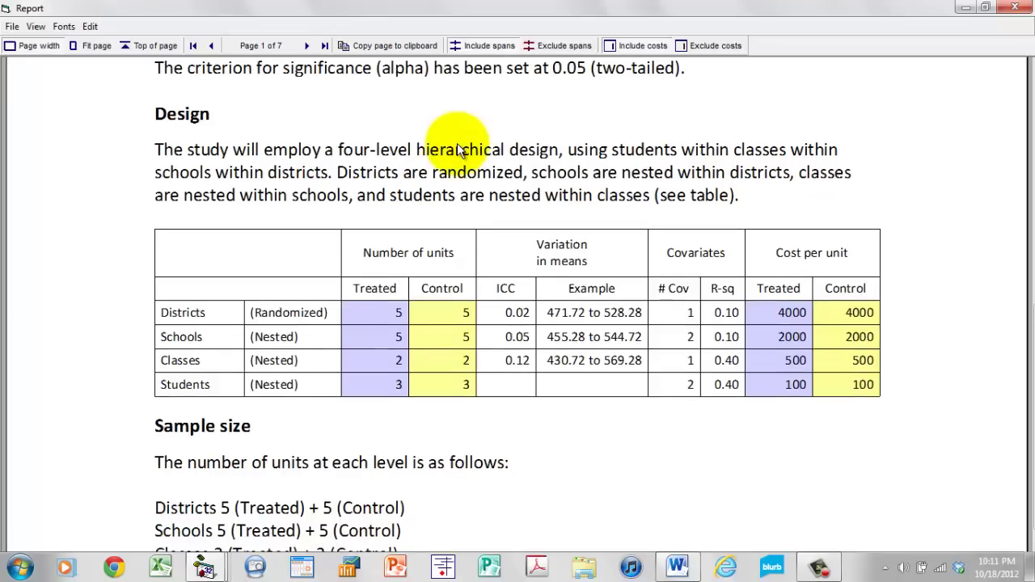
pyautogui.scroll(-5, 457, 149)
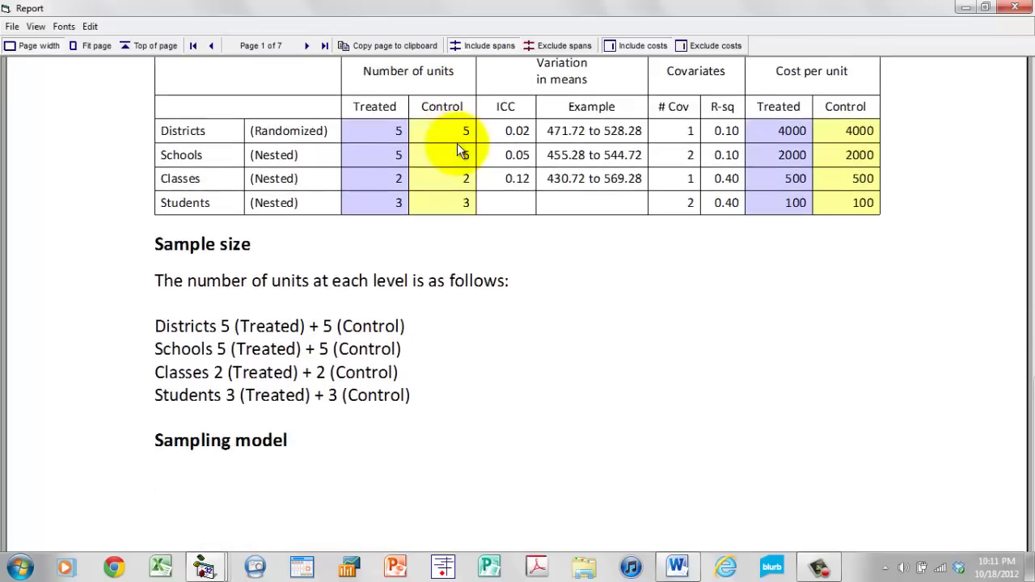
pyautogui.scroll(-10, 456, 143)
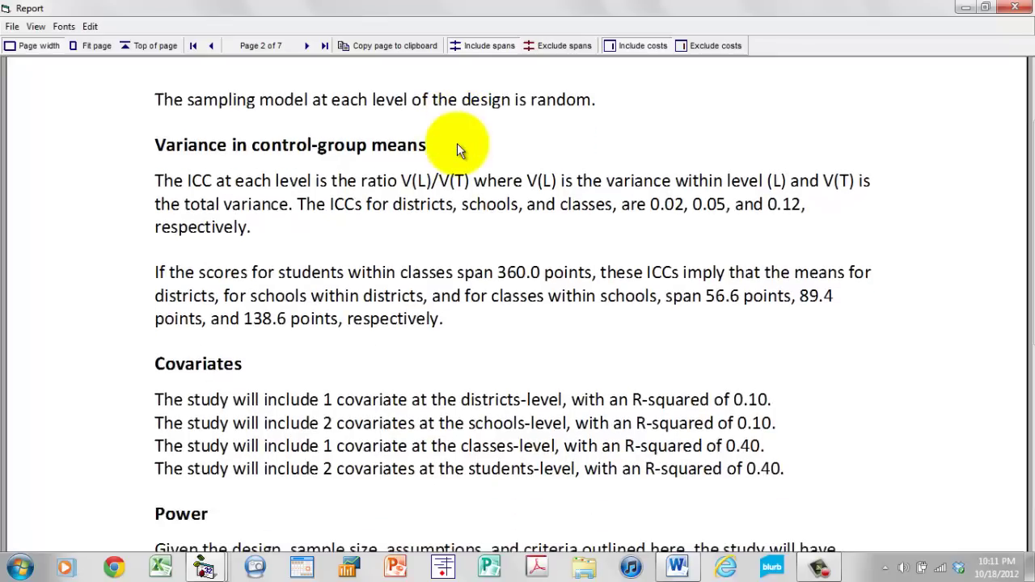
pyautogui.scroll(-1, 457, 143)
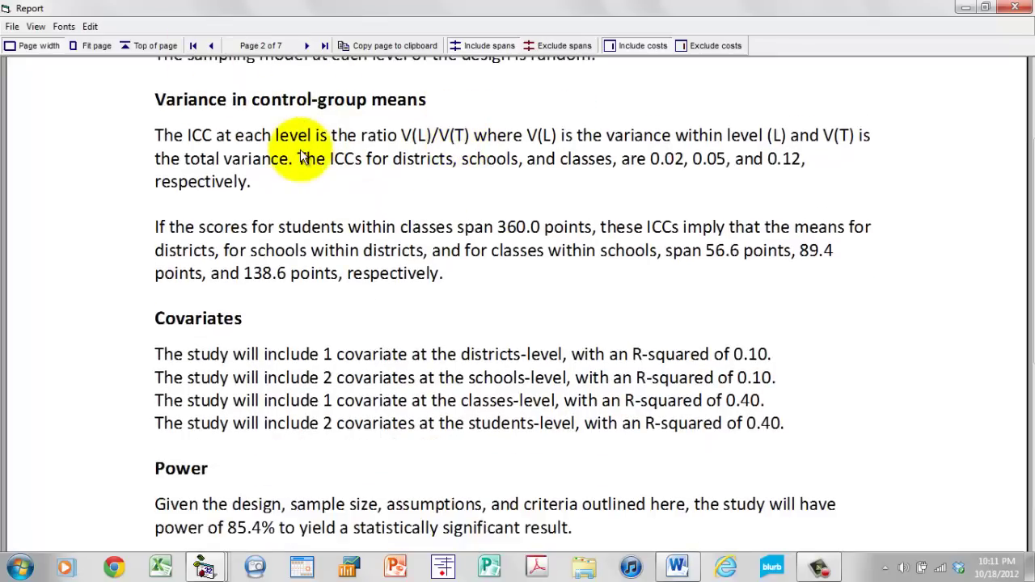
pyautogui.scroll(-6, 300, 156)
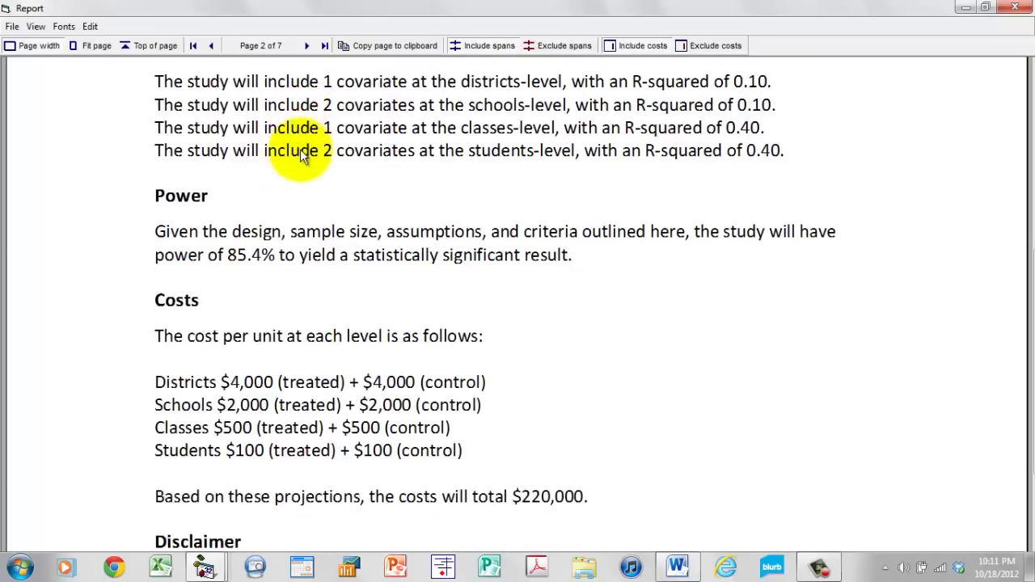
pyautogui.scroll(-6, 300, 150)
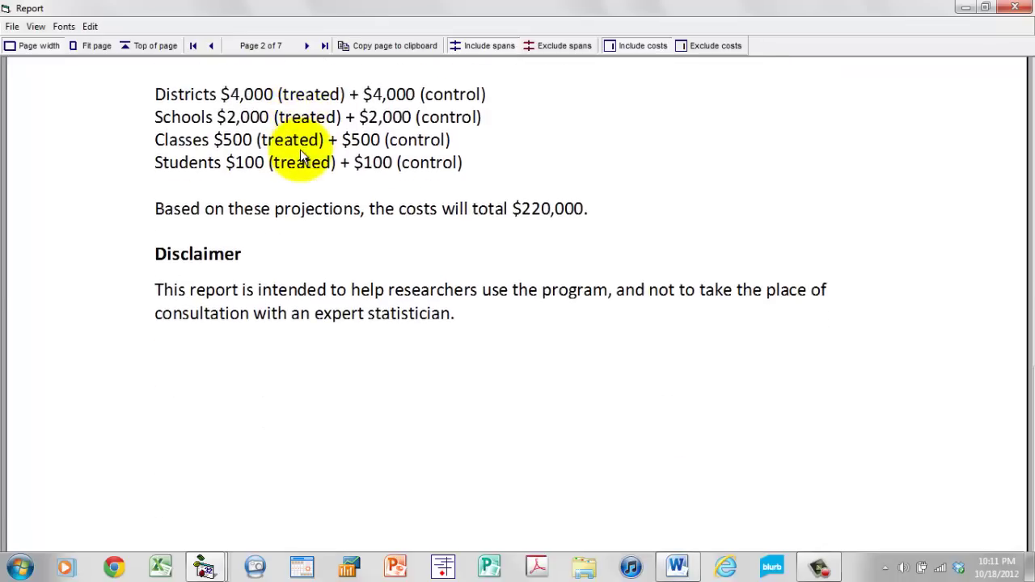
pyautogui.scroll(-1, 300, 154)
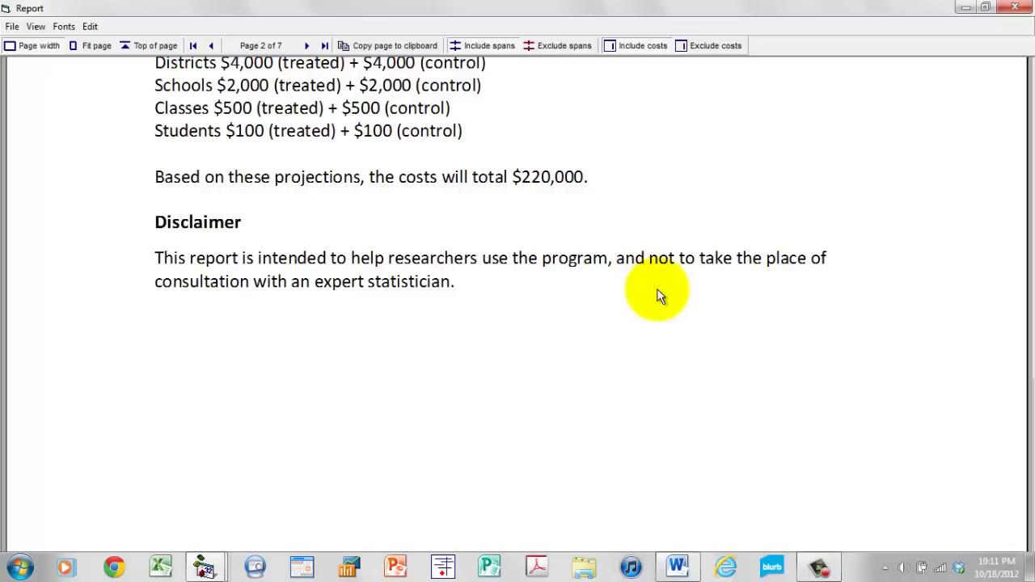
# Step: Read the detailed report's sections on effect size, alpha, design, sample size, sampling model and variance in control-group means
pyautogui.scroll(-2, 659, 296)
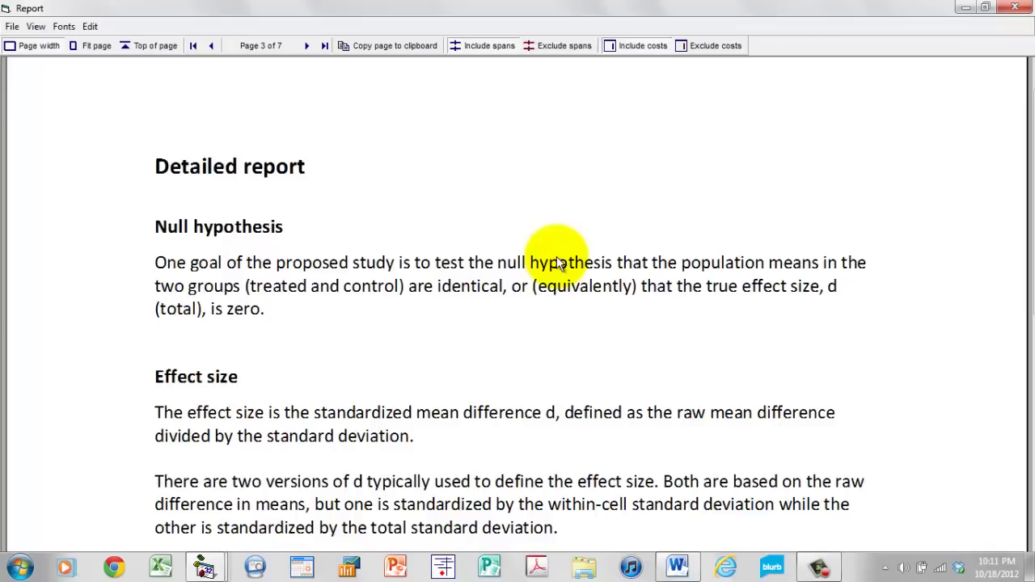
pyautogui.scroll(-3, 557, 260)
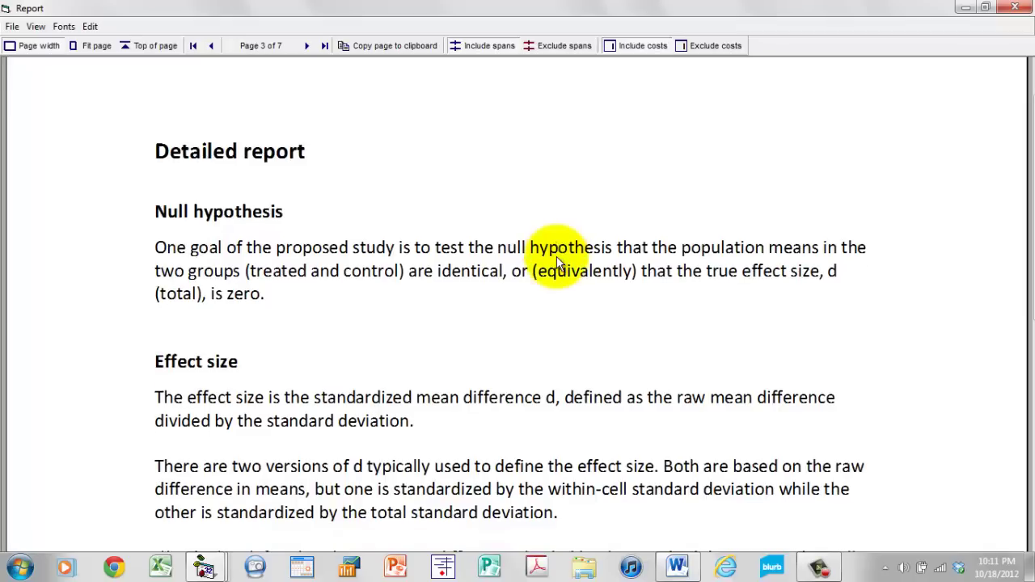
pyautogui.scroll(-7, 557, 261)
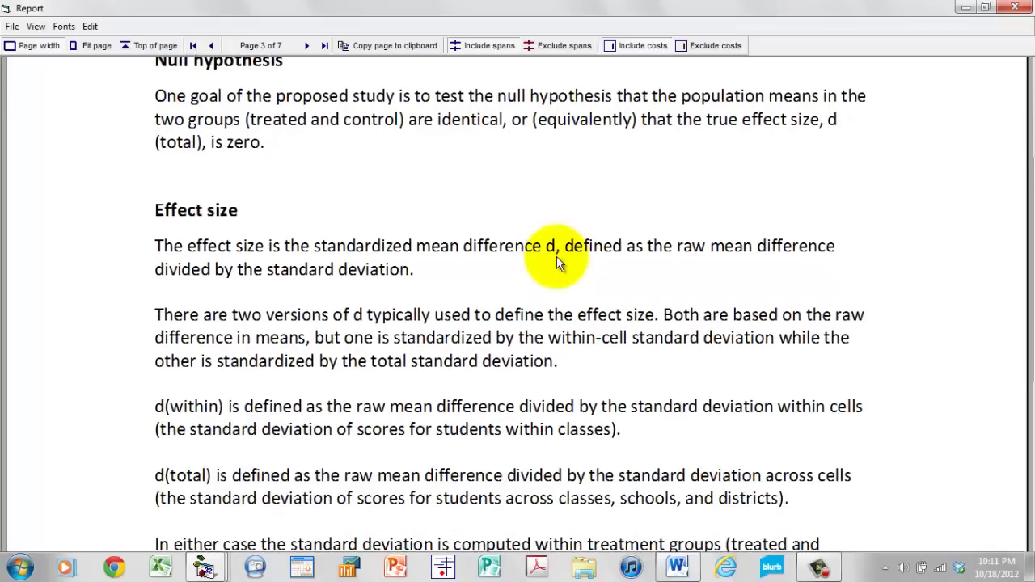
pyautogui.scroll(-3, 557, 261)
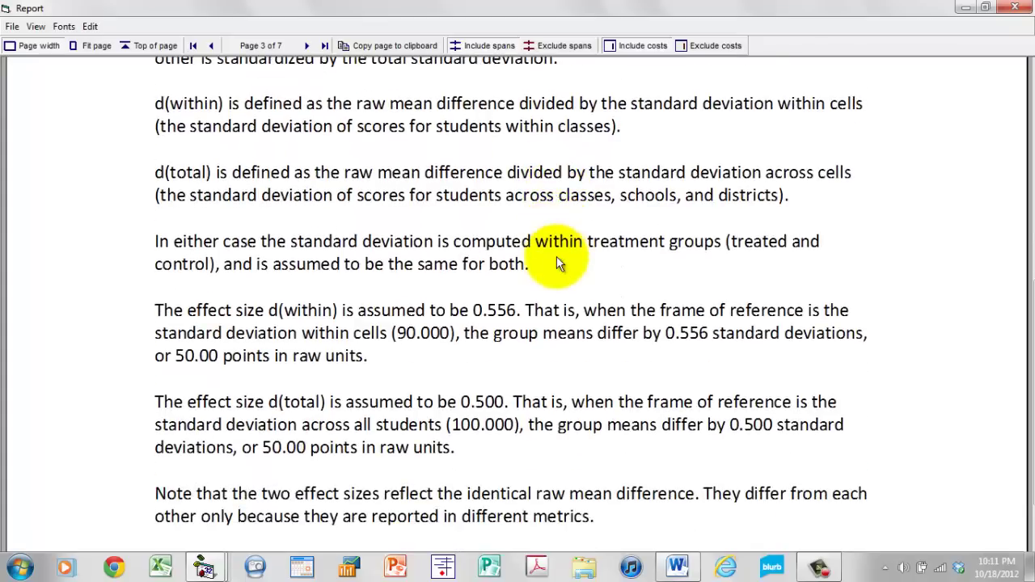
pyautogui.scroll(-3, 557, 260)
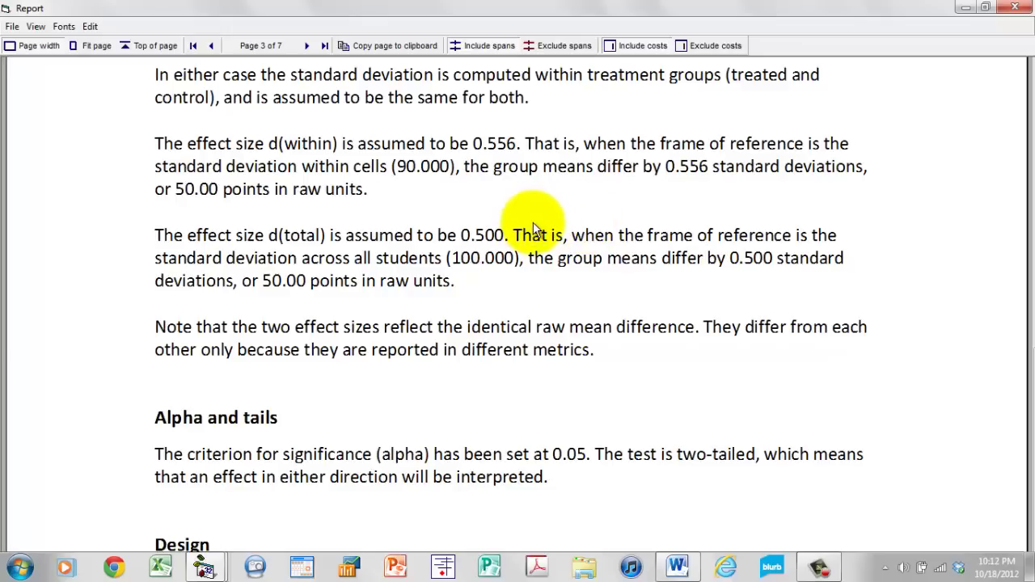
pyautogui.scroll(-5, 533, 228)
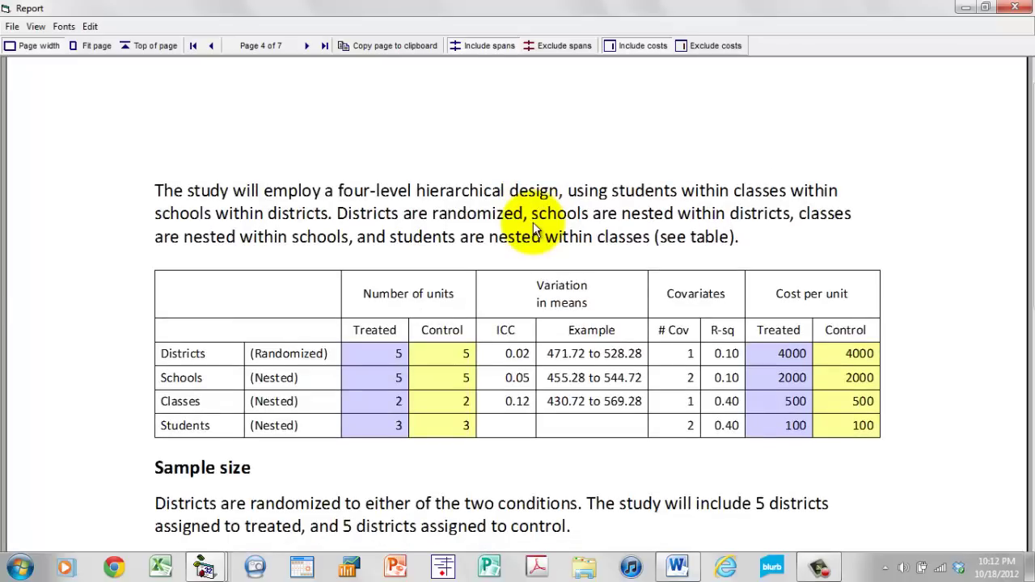
pyautogui.scroll(-4, 533, 225)
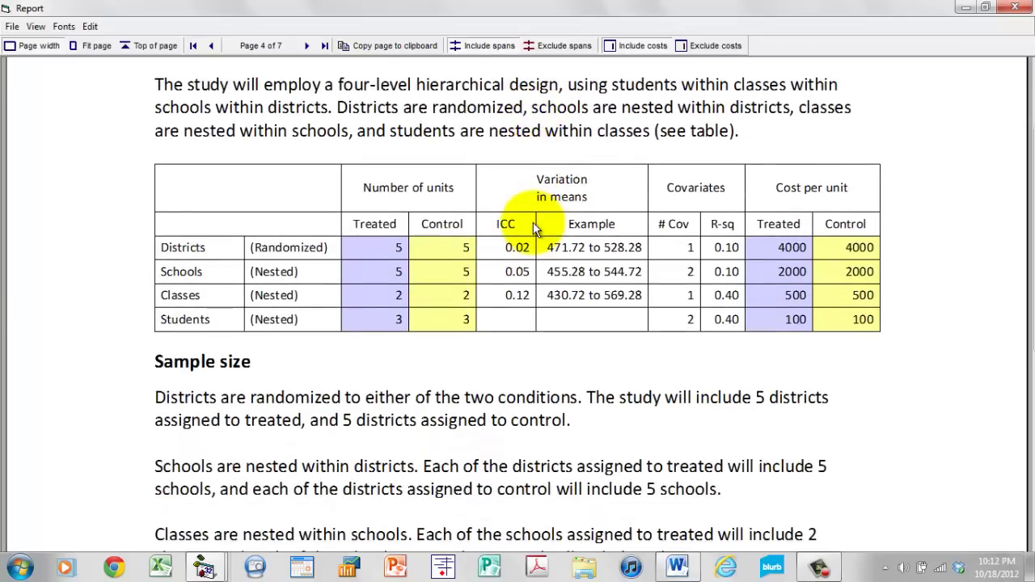
pyautogui.scroll(-6, 533, 228)
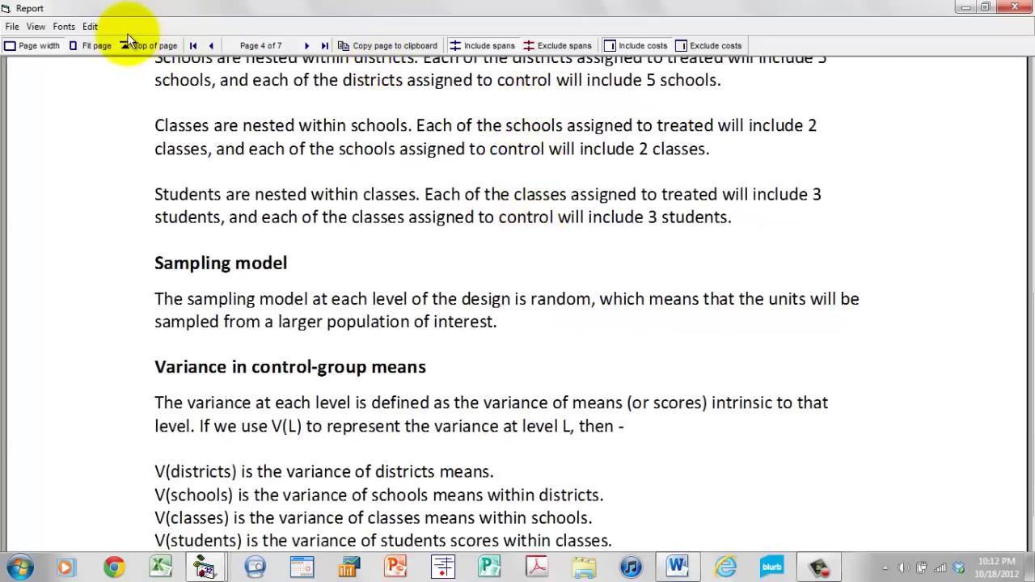
# Step: Close the report and open the power graph, dismissing its interactive guide
pyautogui.click(12, 27)
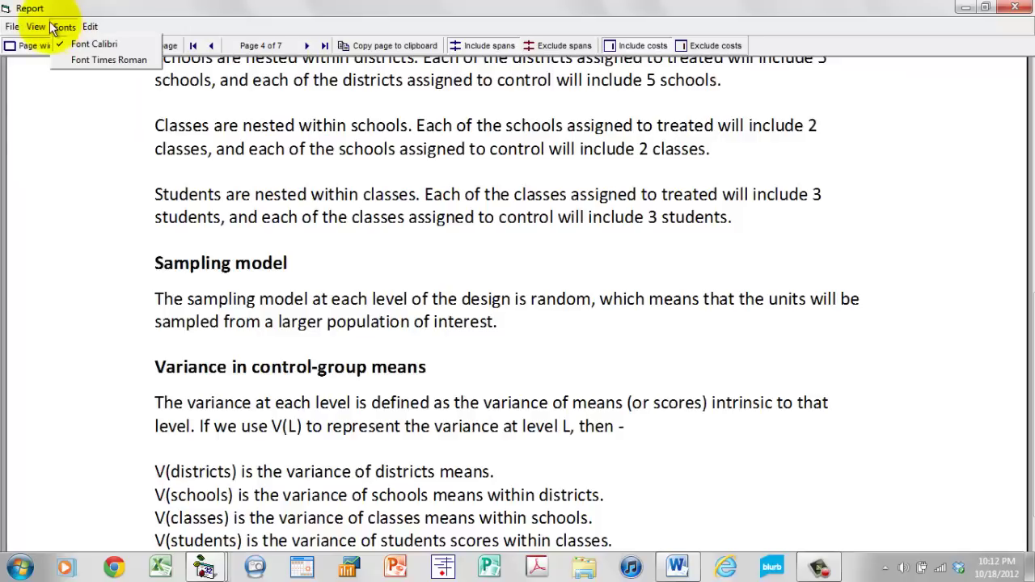
pyautogui.moveTo(54, 28)
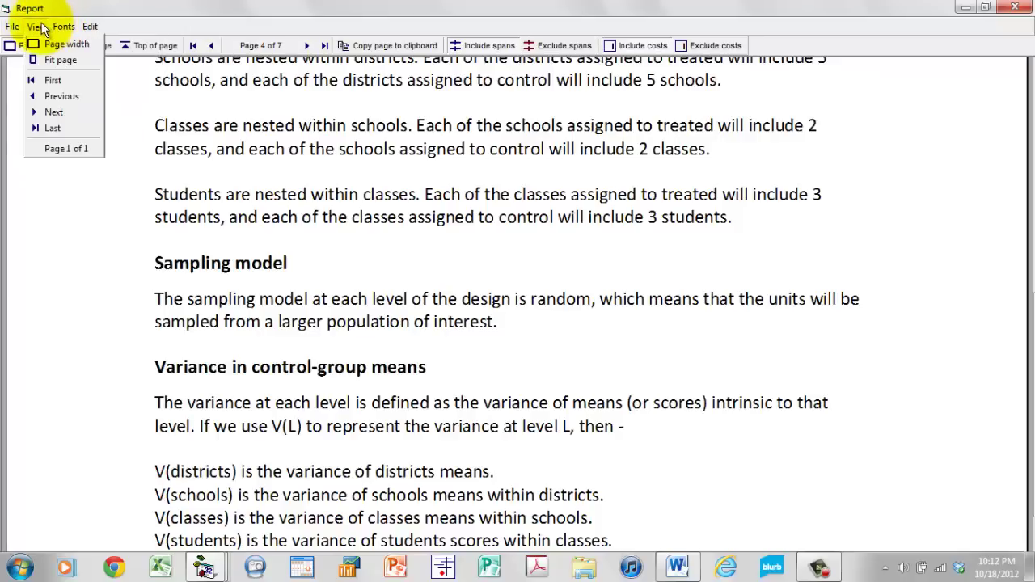
pyautogui.moveTo(92, 22)
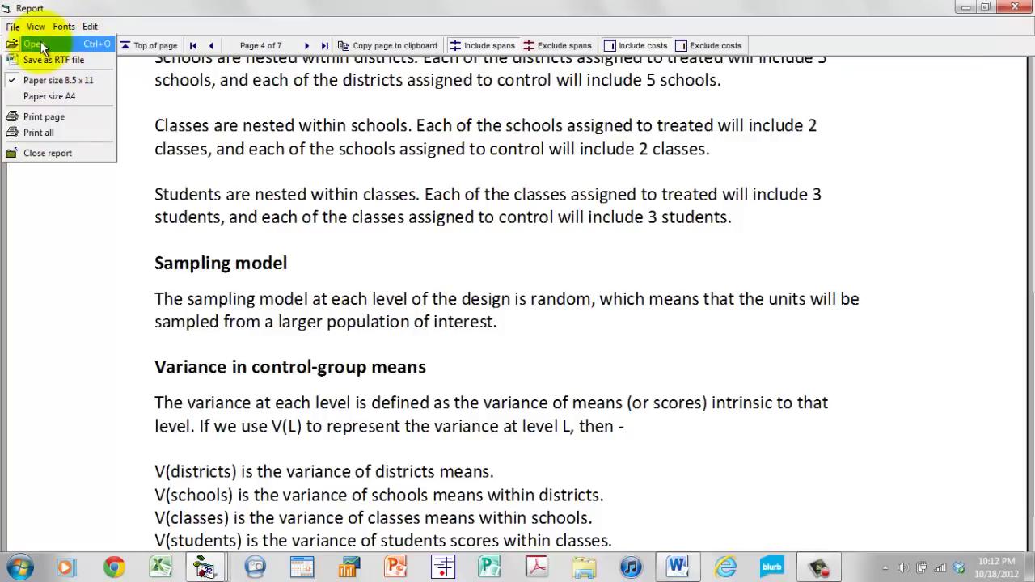
pyautogui.click(60, 154)
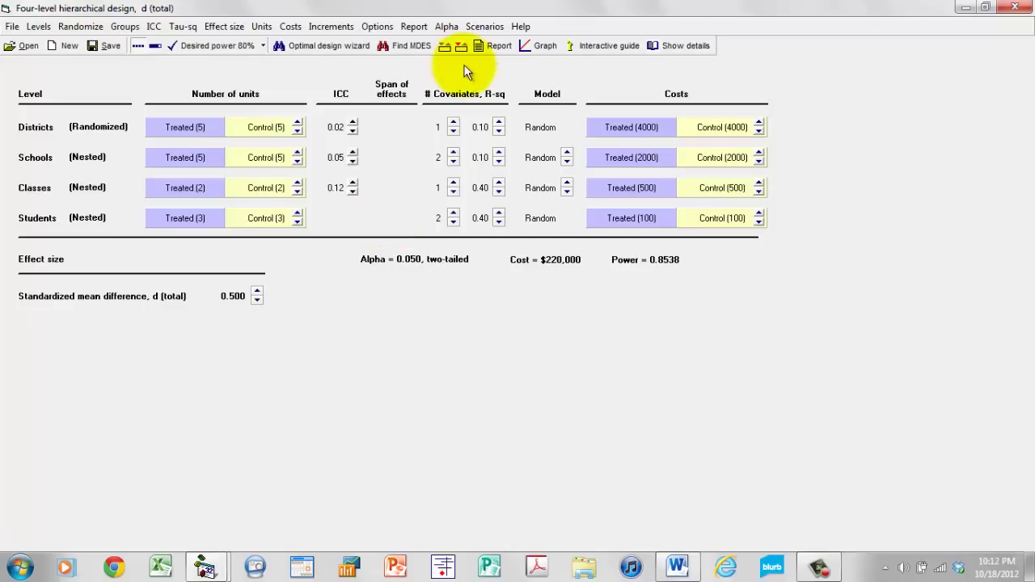
pyautogui.click(544, 46)
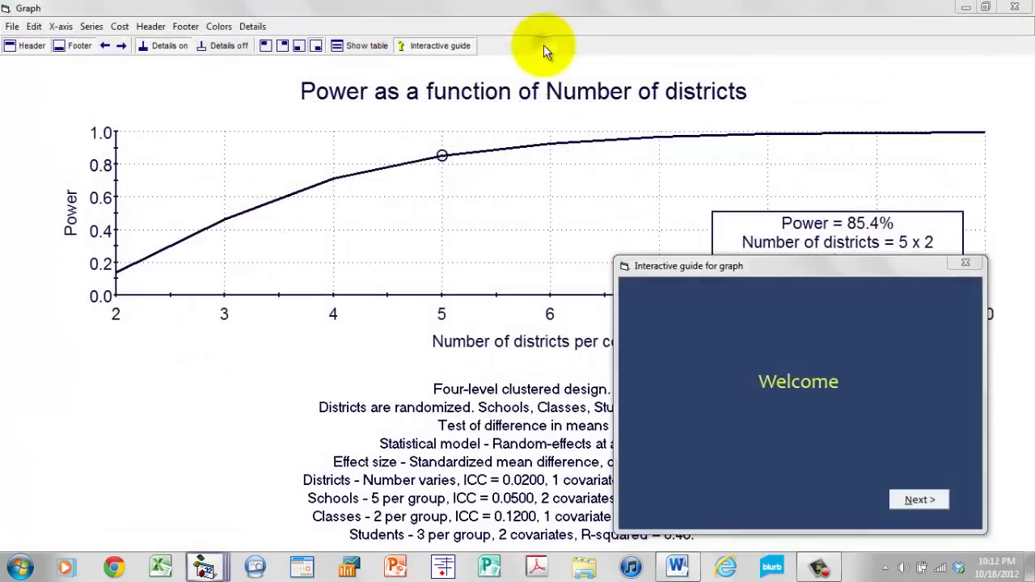
pyautogui.click(963, 265)
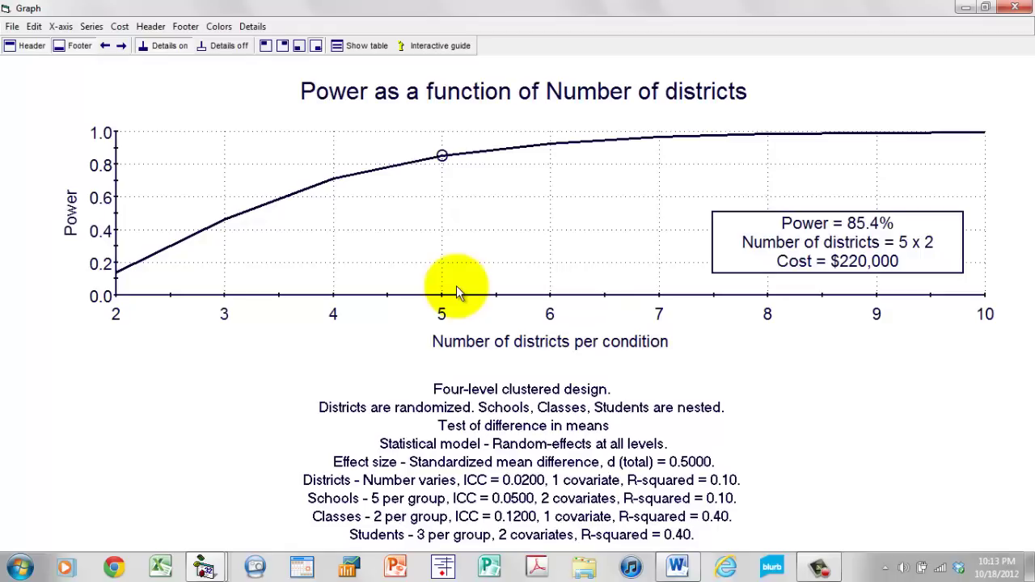
# Step: Compare power and cost at individual points on the curve, from 4 to 9 districts per condition
pyautogui.click(550, 148)
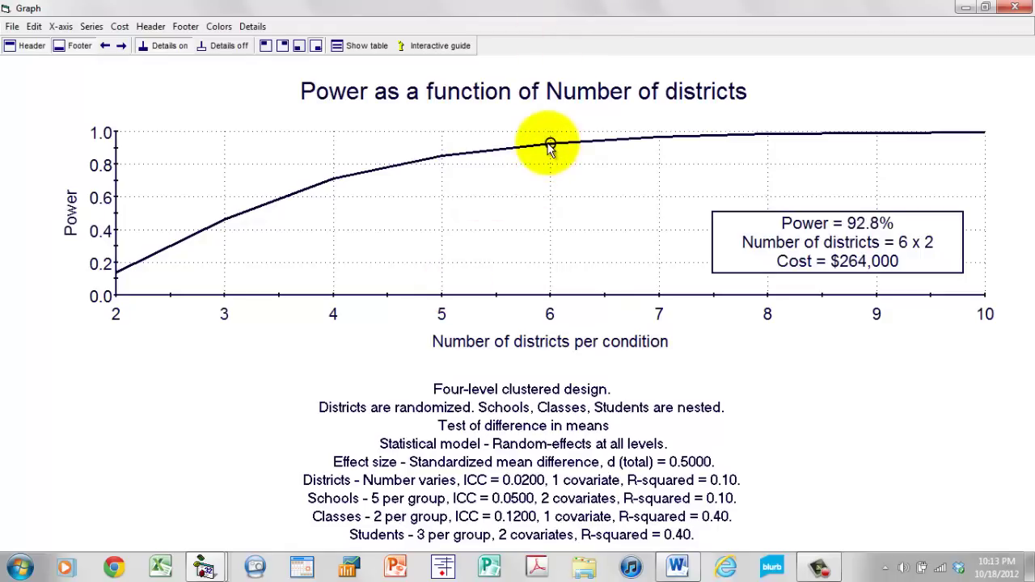
pyautogui.click(661, 146)
pyautogui.click(332, 182)
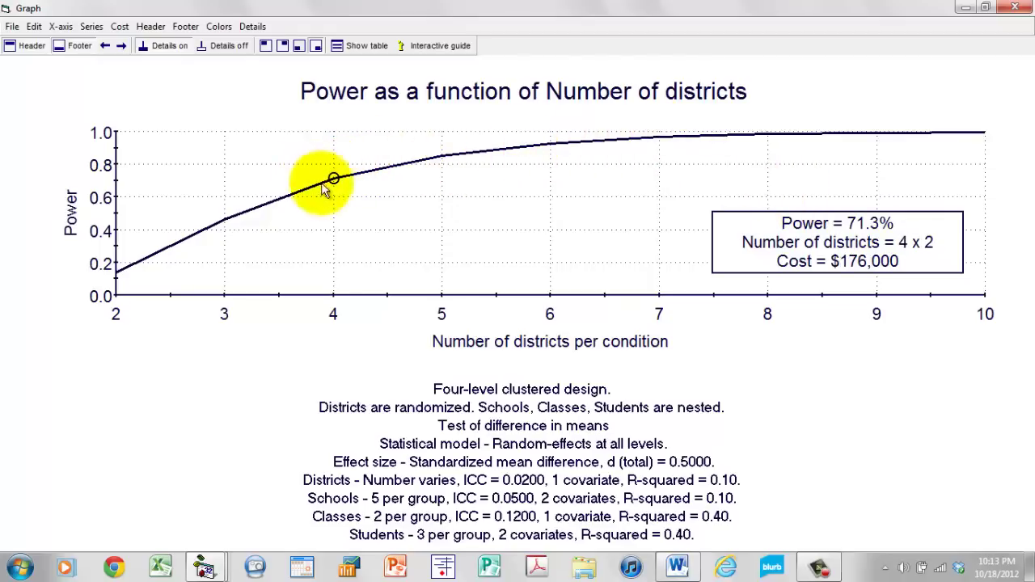
pyautogui.click(435, 160)
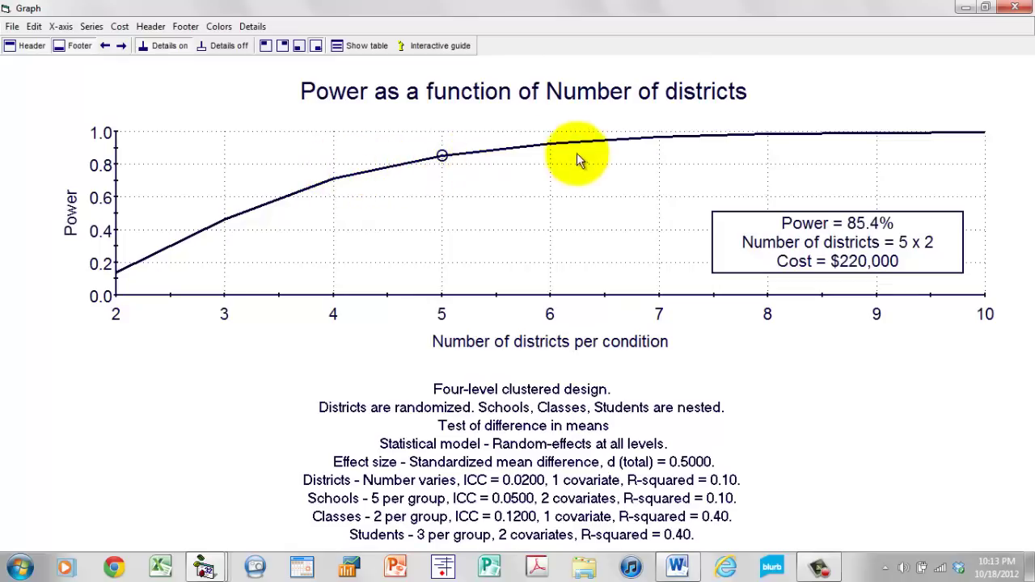
pyautogui.click(657, 145)
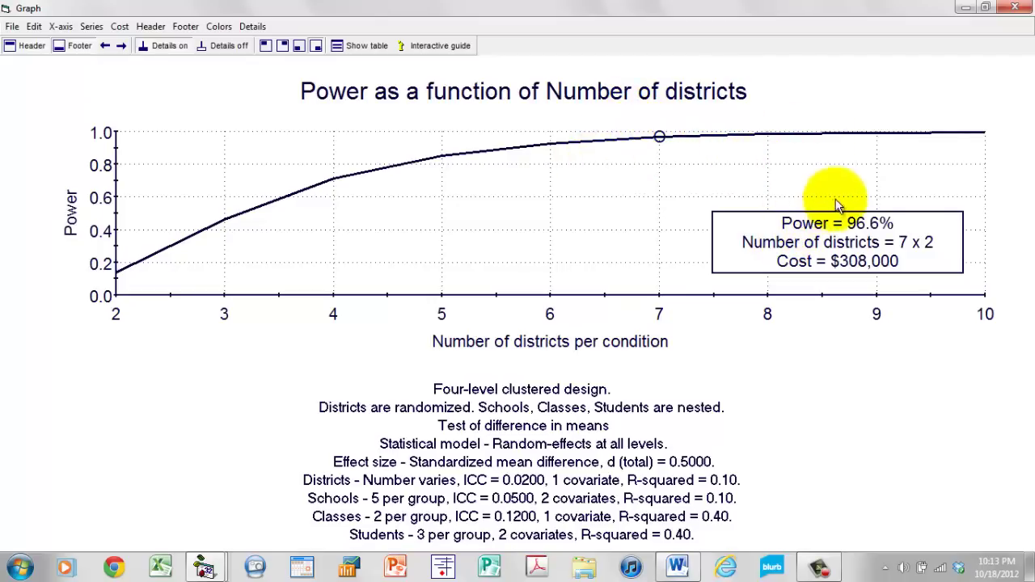
pyautogui.click(765, 136)
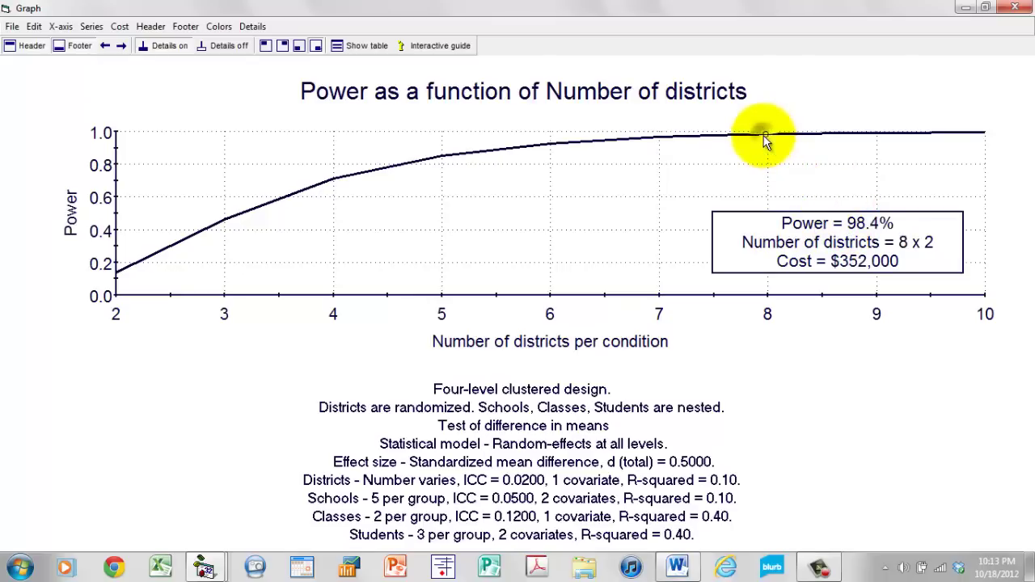
pyautogui.click(875, 134)
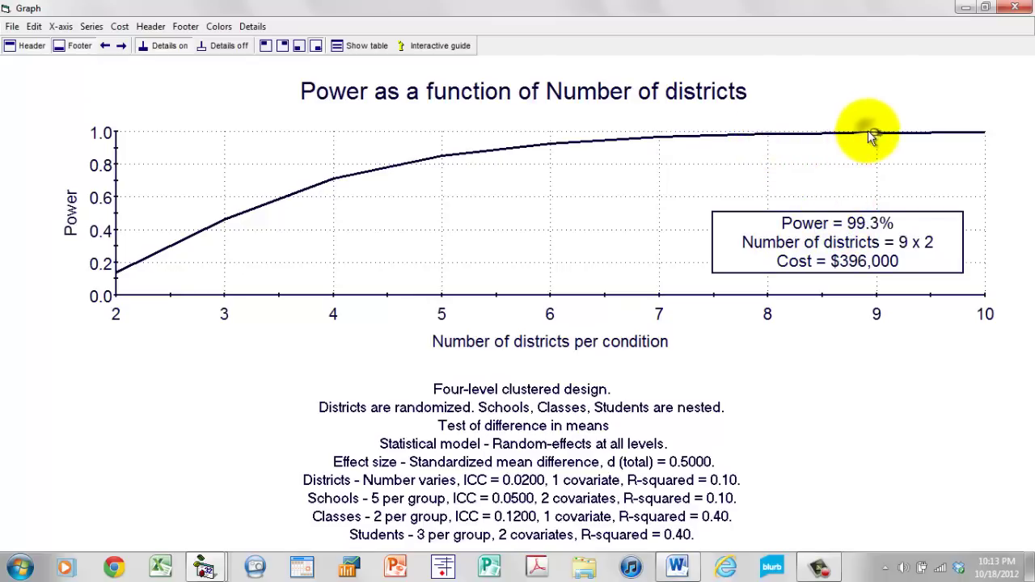
pyautogui.click(553, 153)
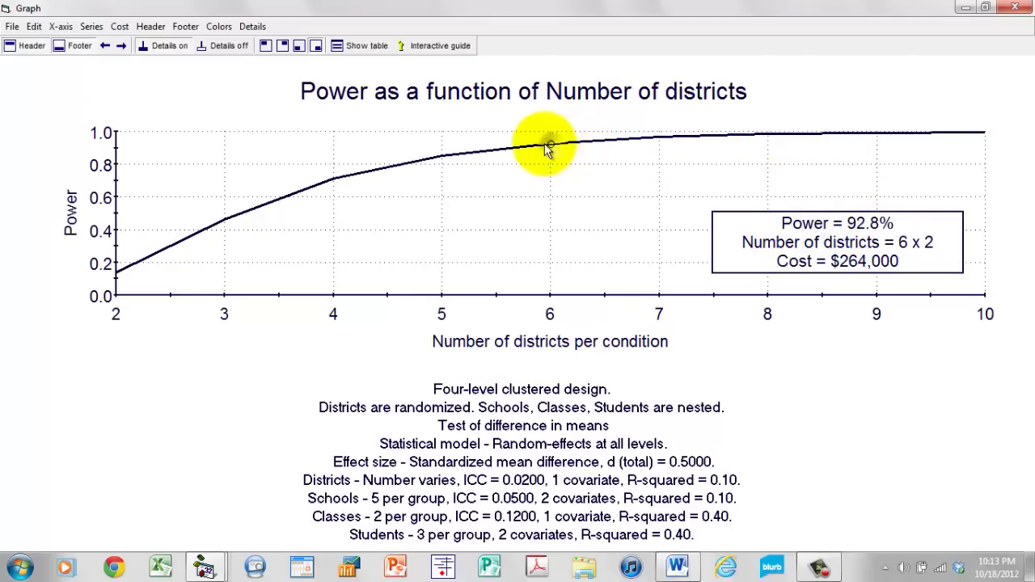
pyautogui.click(441, 156)
pyautogui.click(347, 182)
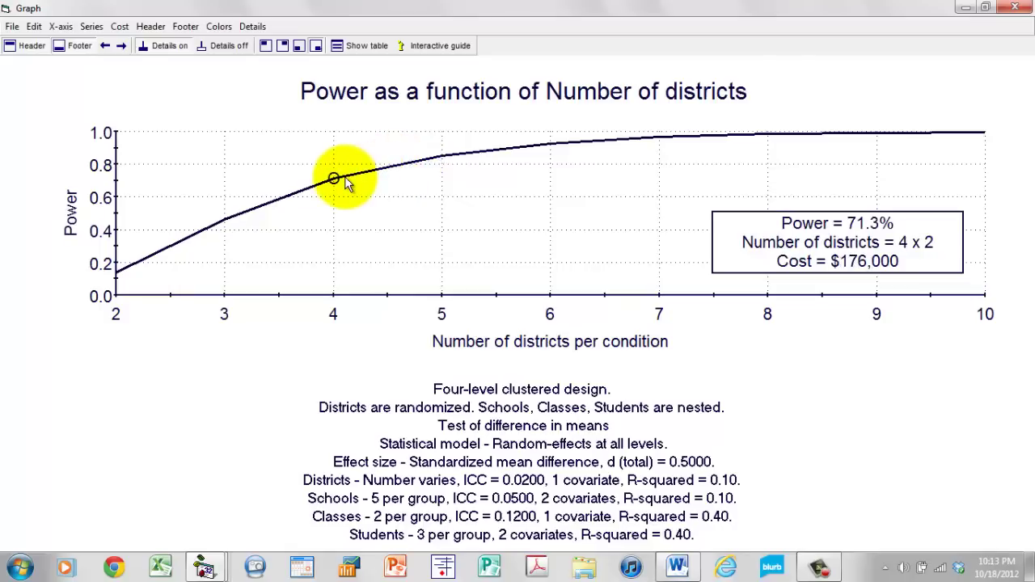
pyautogui.click(469, 162)
pyautogui.click(552, 145)
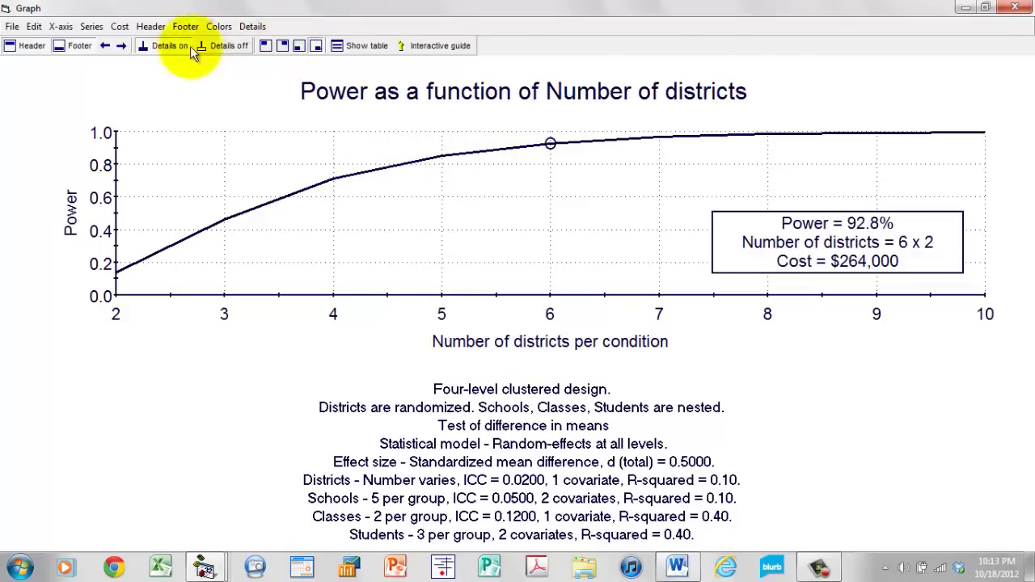
# Step: Move the curve marker stepwise up to 8 districts, down to 4 and back to 5, checking power and cost
pyautogui.click(121, 46)
pyautogui.click(120, 46)
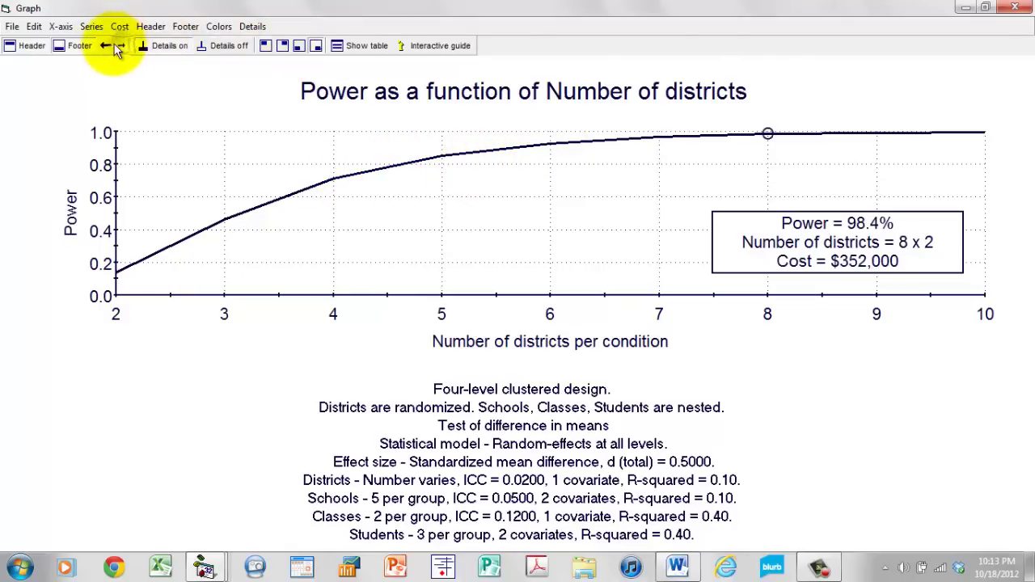
pyautogui.click(104, 46)
pyautogui.click(104, 46)
pyautogui.click(104, 46)
pyautogui.click(104, 47)
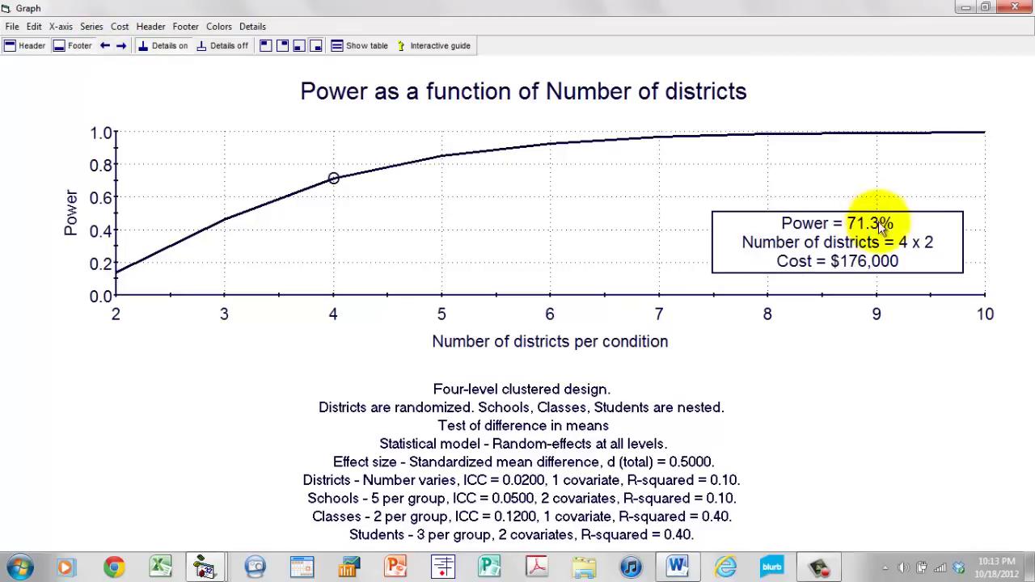
pyautogui.click(120, 46)
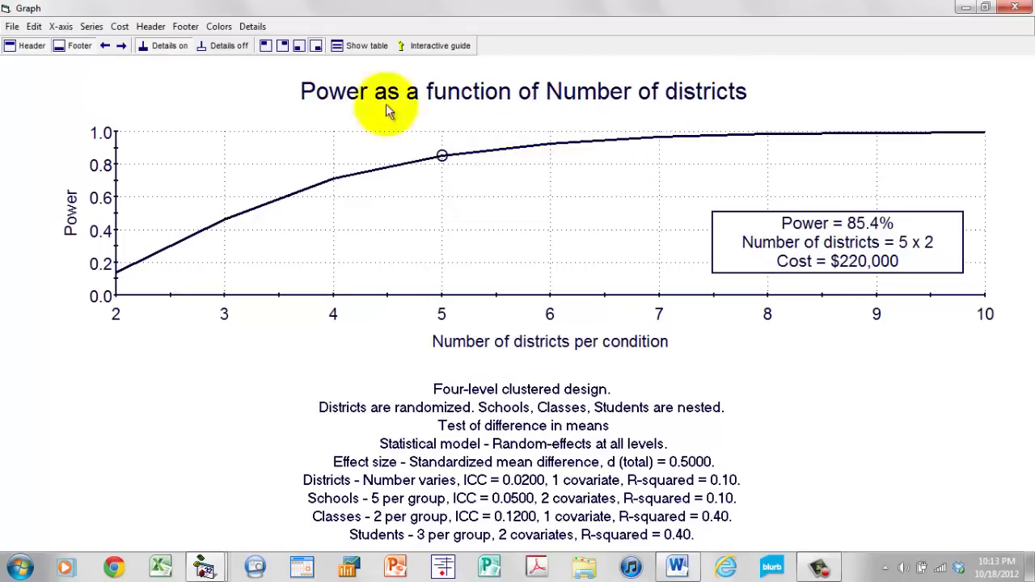
# Step: Add ICC for districts as the graph's secondary factor, with 0.05 as the second value beside 0.02
pyautogui.click(91, 26)
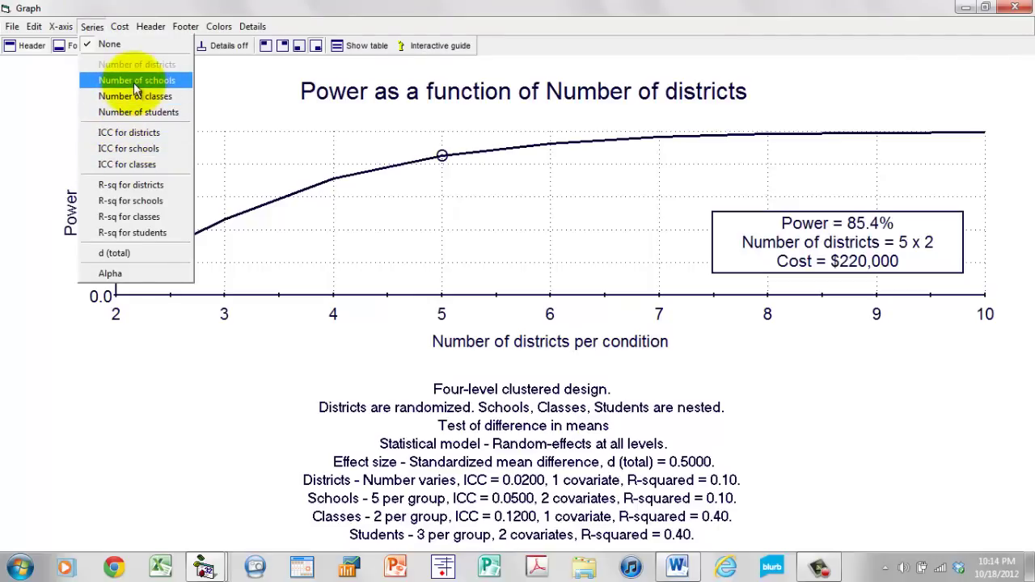
pyautogui.click(140, 140)
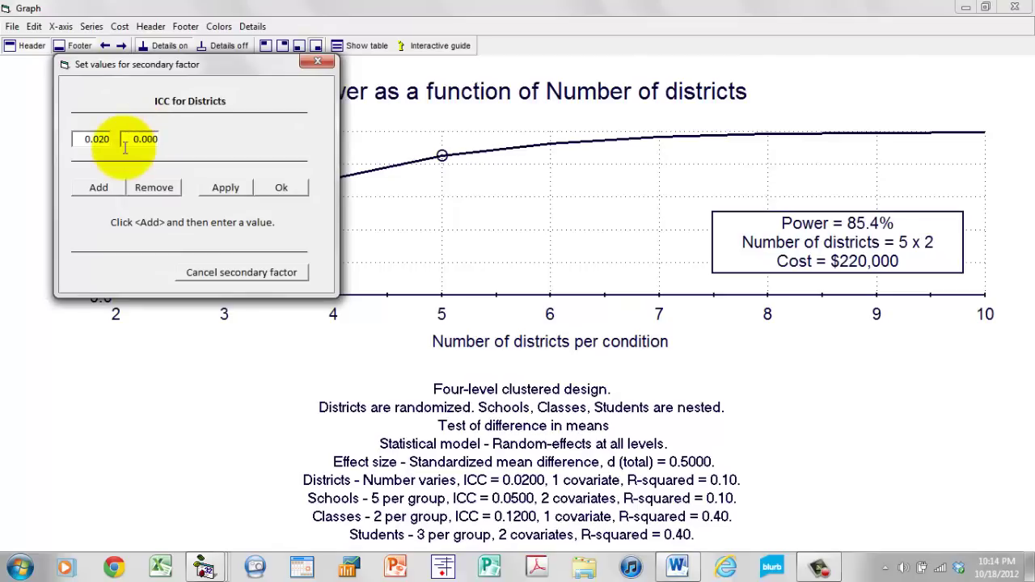
pyautogui.click(144, 141)
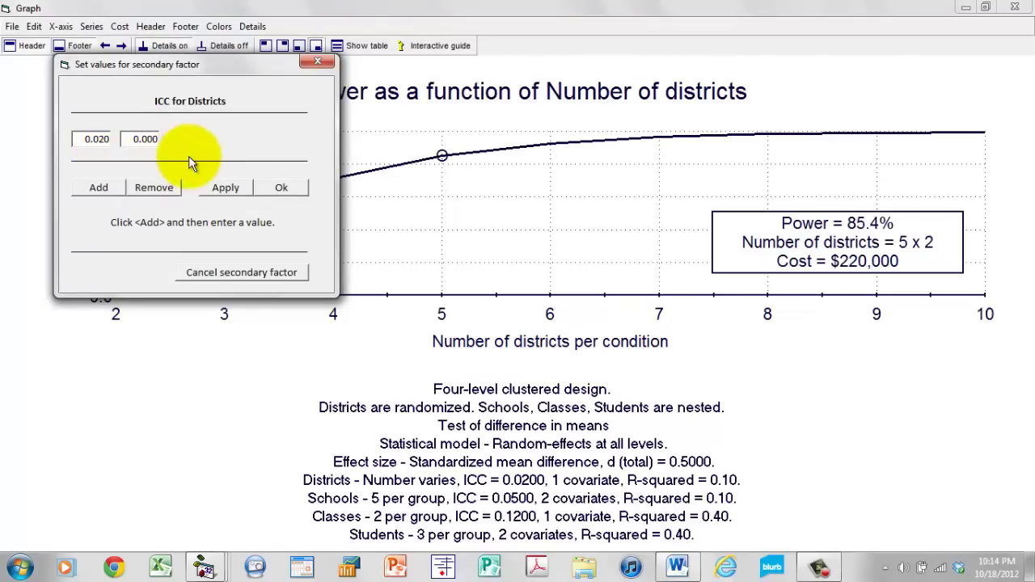
pyautogui.doubleClick(153, 140)
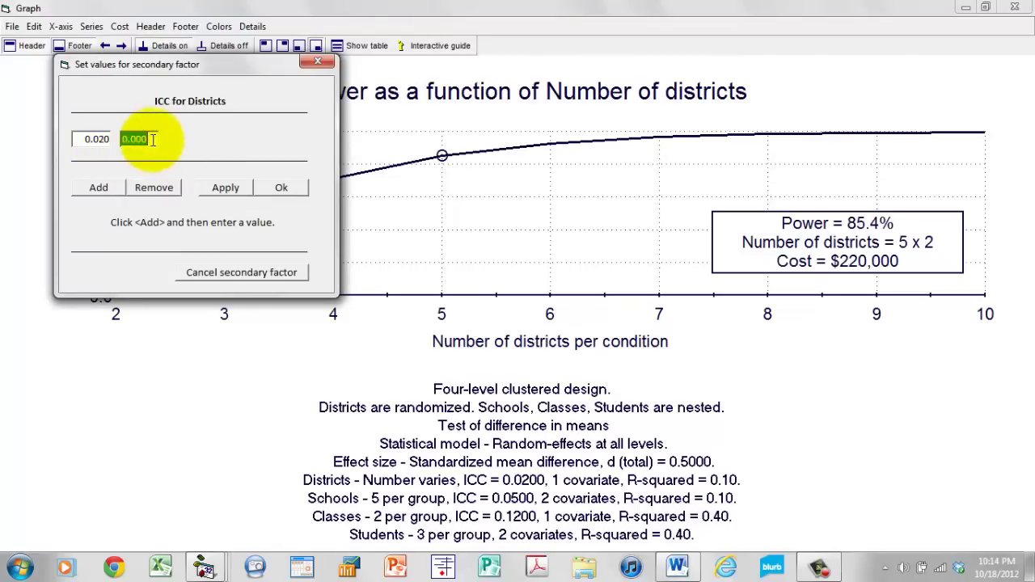
pyautogui.write('.05')
pyautogui.click(280, 187)
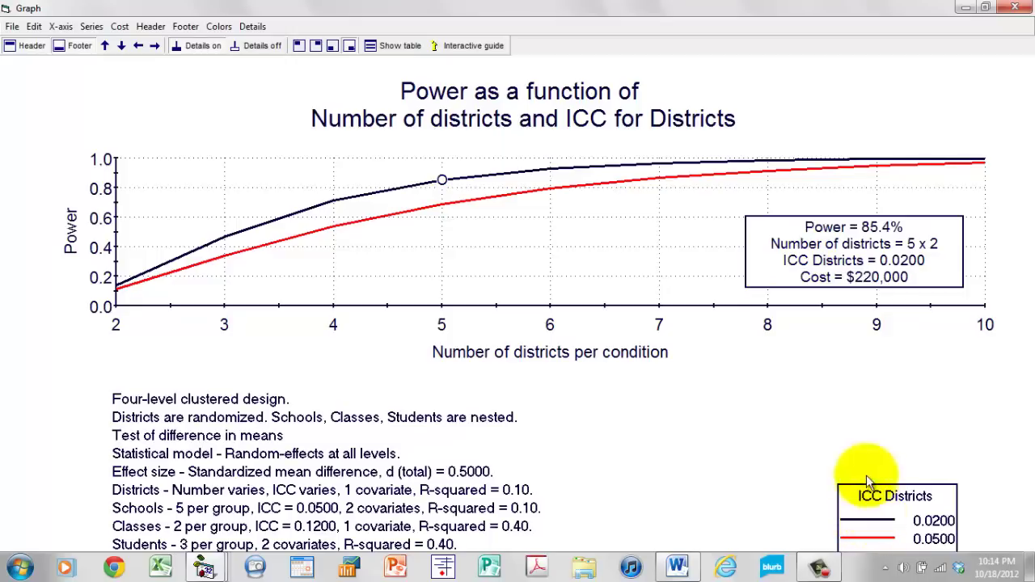
# Step: Compare power at 5 districts on both ICC curves, and check 6 districts on the 0.05 curve
pyautogui.click(440, 181)
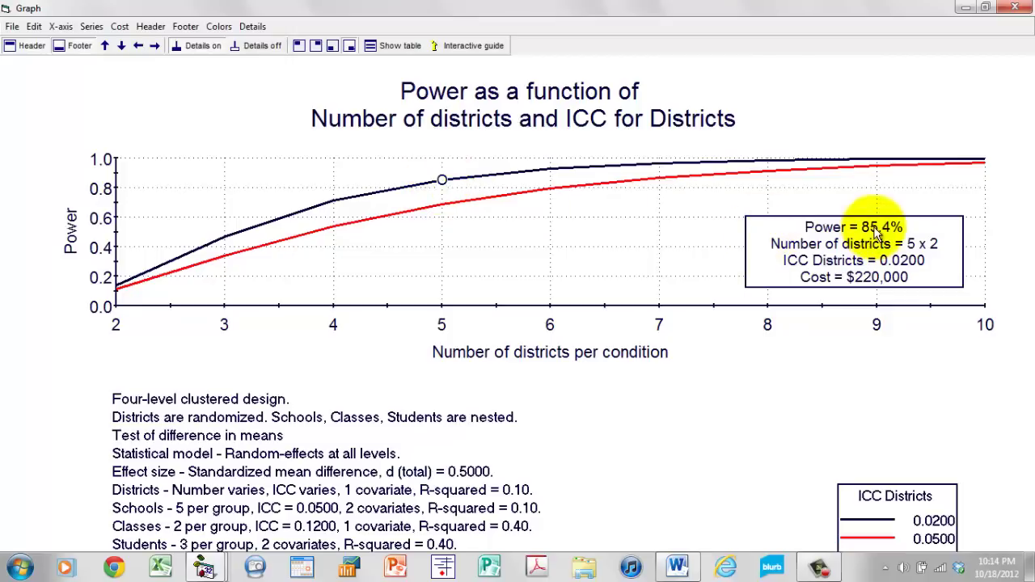
pyautogui.click(442, 207)
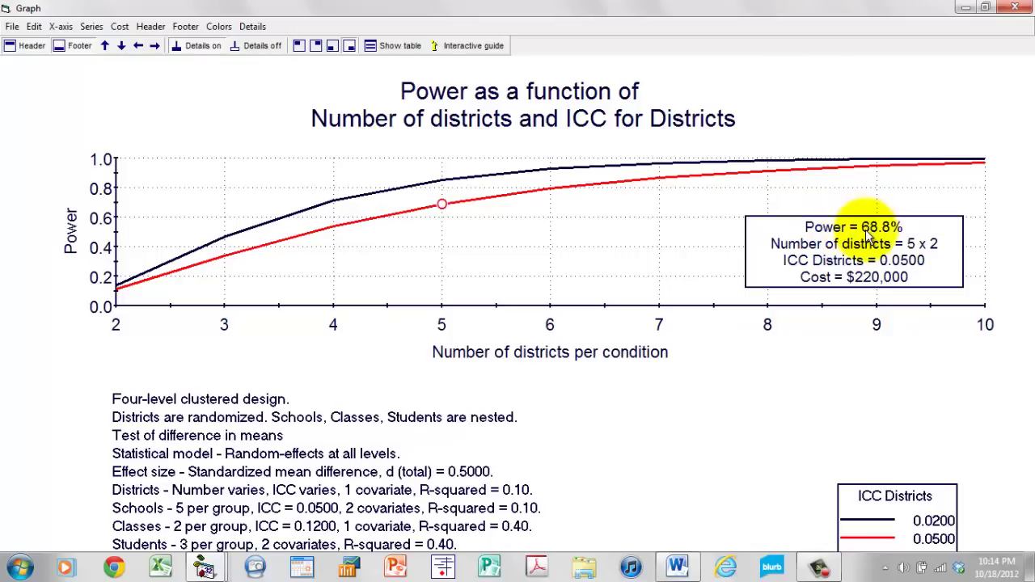
pyautogui.click(550, 190)
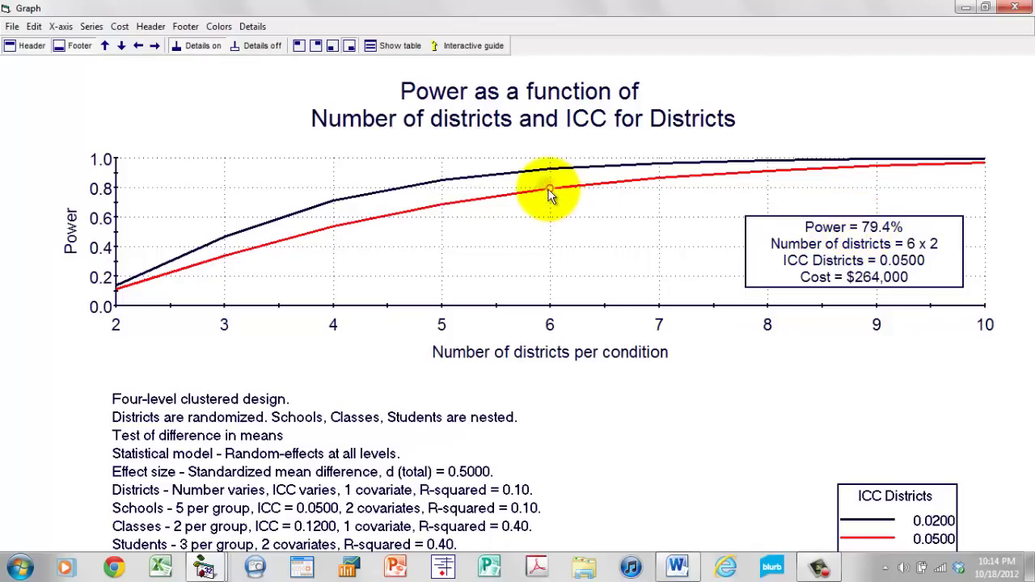
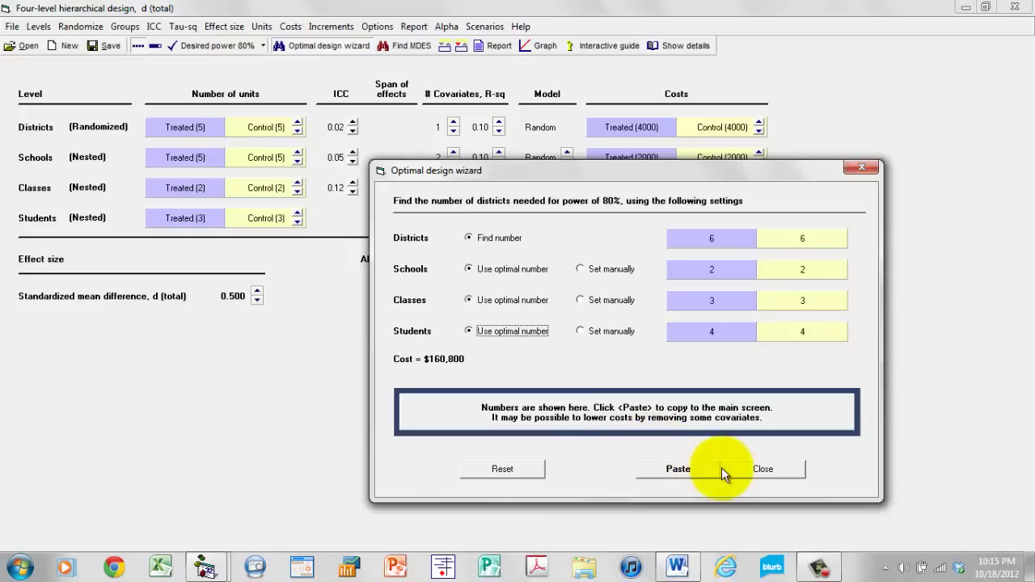
# Step: Paste the optimal design of 6 districts, 2 schools, 3 classes and 4 students into the main screen and store it as a scenario
pyautogui.click(697, 470)
pyautogui.click(755, 473)
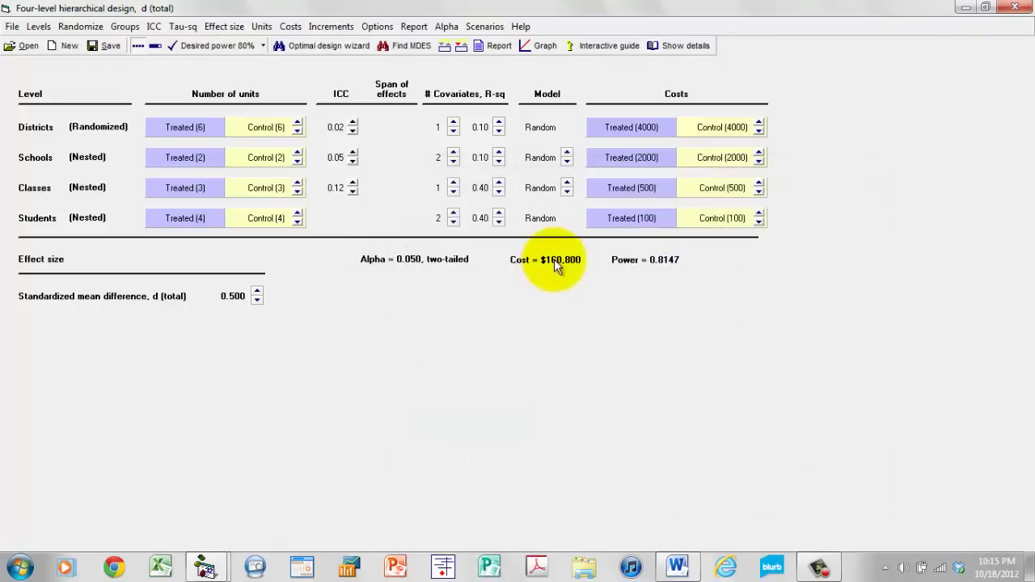
pyautogui.click(483, 29)
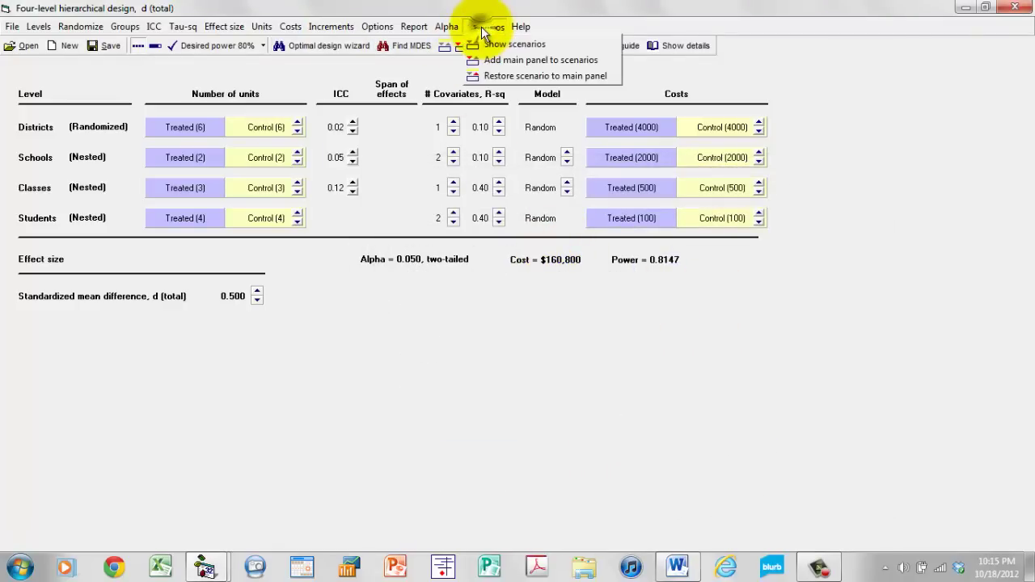
pyautogui.click(494, 40)
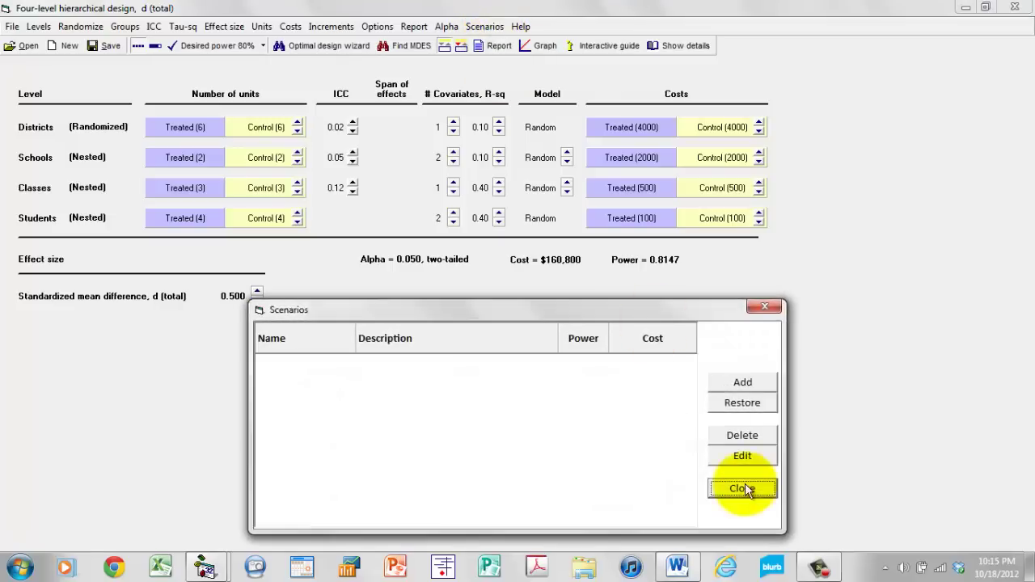
pyautogui.click(738, 382)
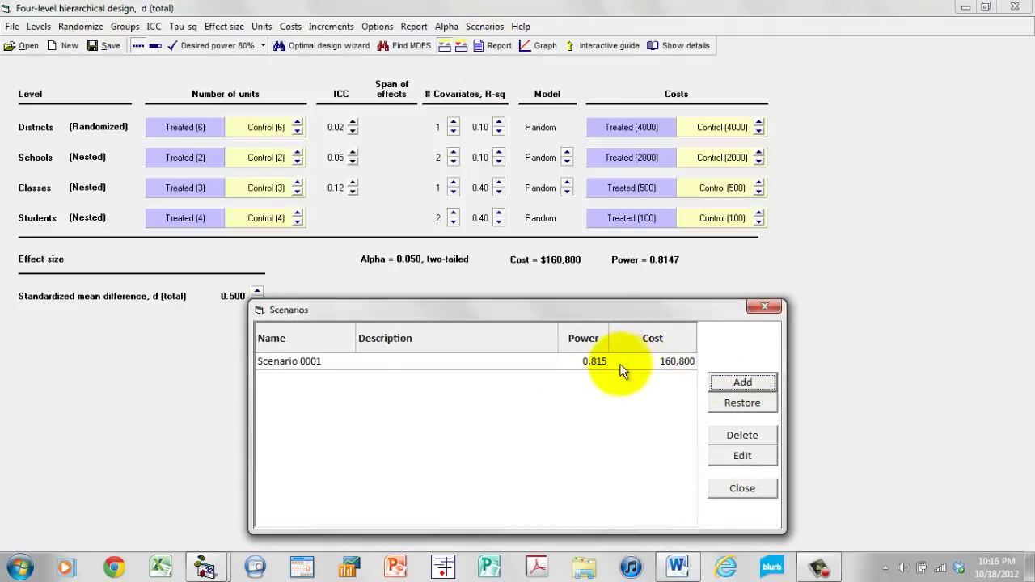
pyautogui.click(764, 306)
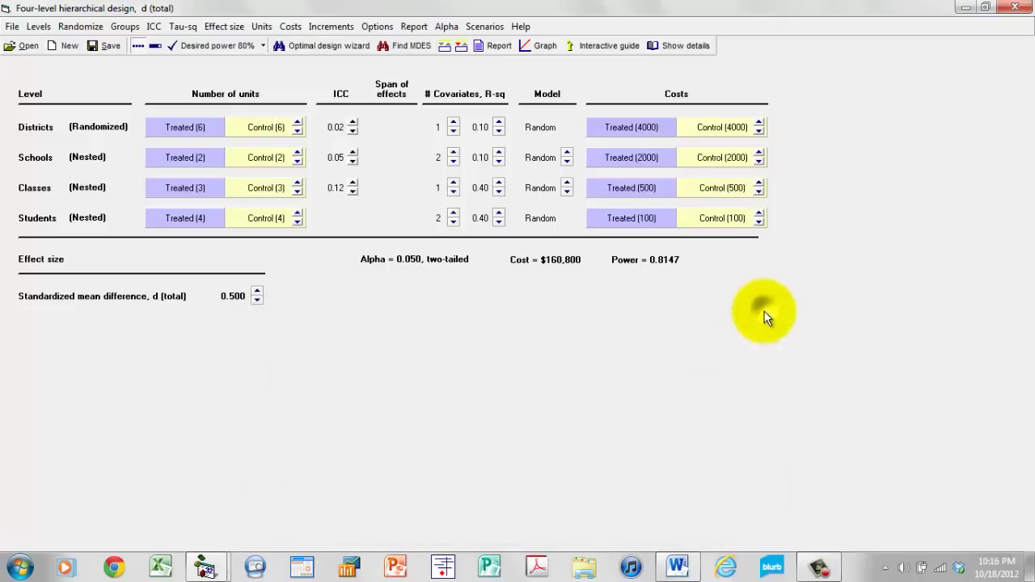
# Step: Switch the randomization to the class level and set the cost of the blocked districts to 4000
pyautogui.click(87, 187)
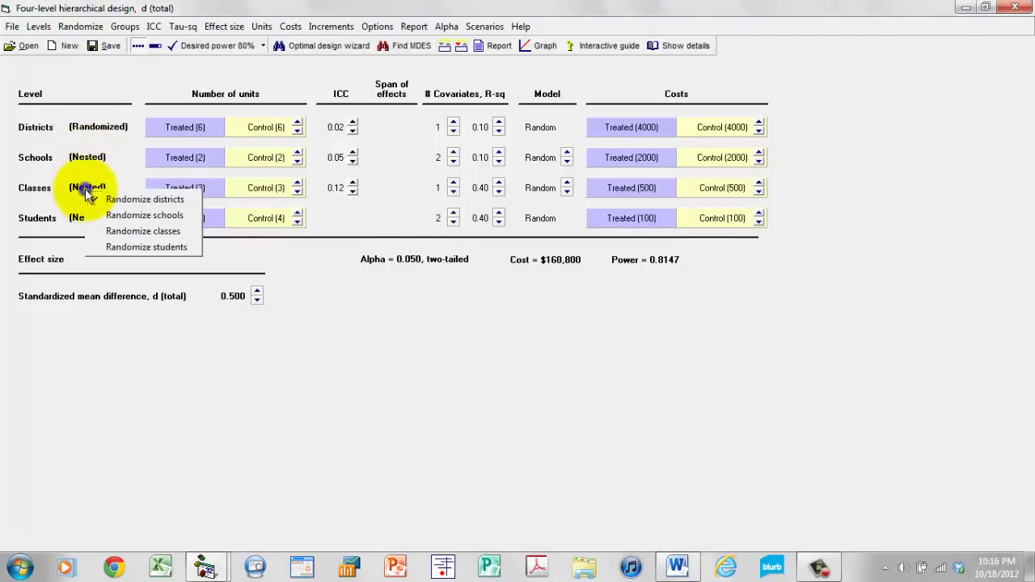
pyautogui.click(166, 231)
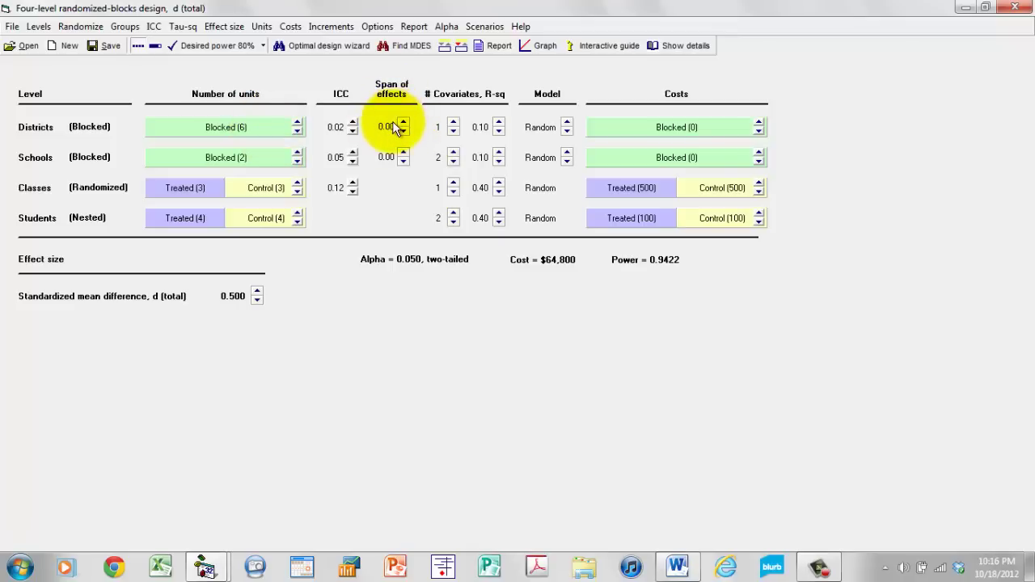
pyautogui.rightClick(729, 127)
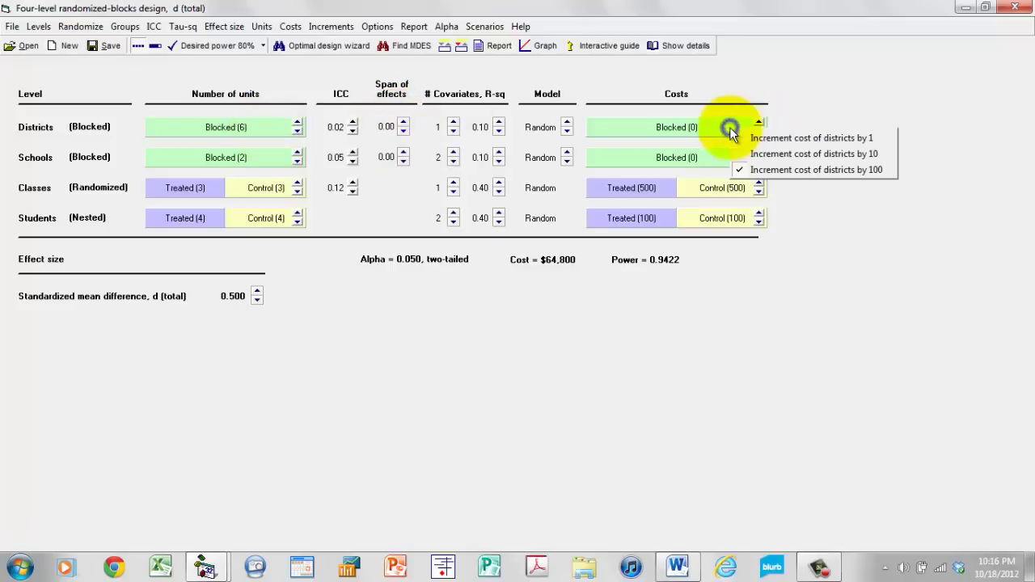
pyautogui.click(758, 121)
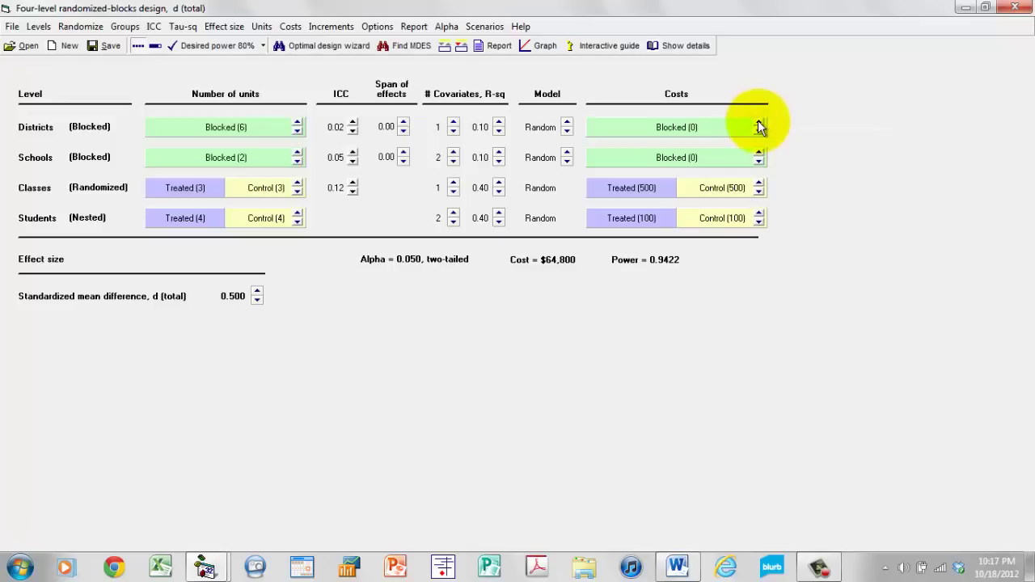
pyautogui.click(759, 124)
pyautogui.moveTo(759, 123); pyautogui.dragTo(758, 124)
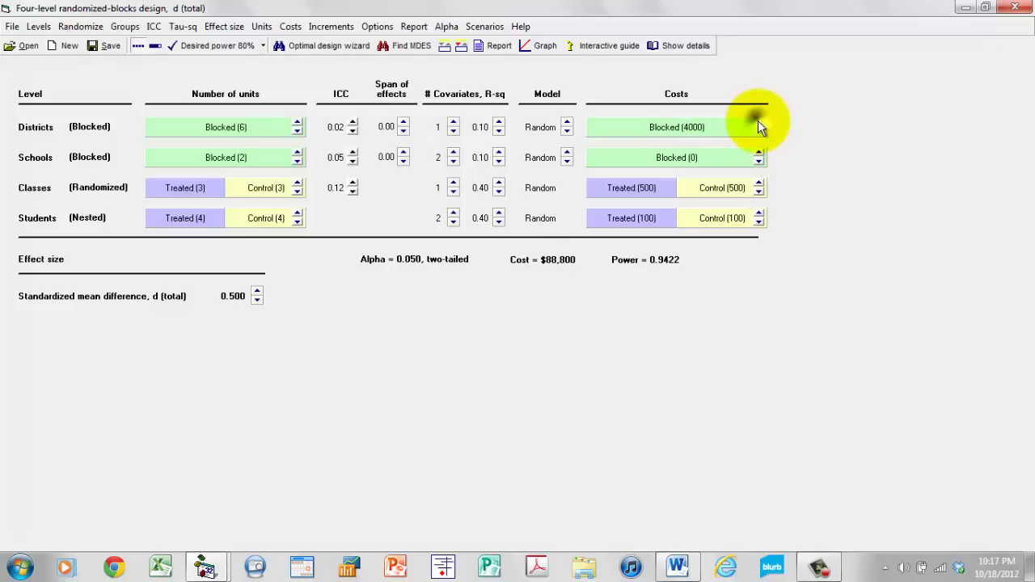
# Step: Set the cost of the blocked schools to 2000
pyautogui.rightClick(738, 160)
pyautogui.click(801, 197)
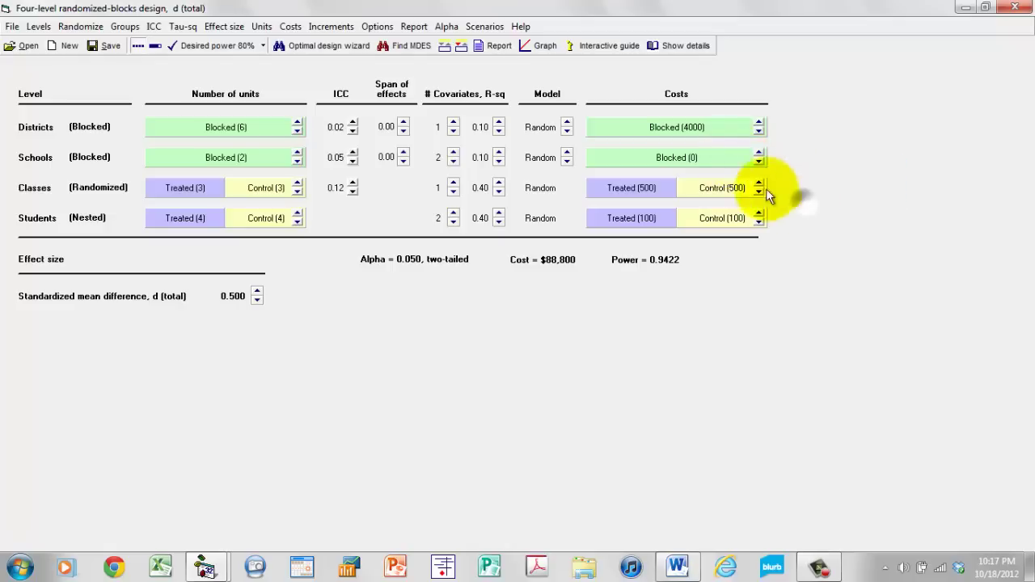
pyautogui.moveTo(758, 152); pyautogui.dragTo(759, 152)
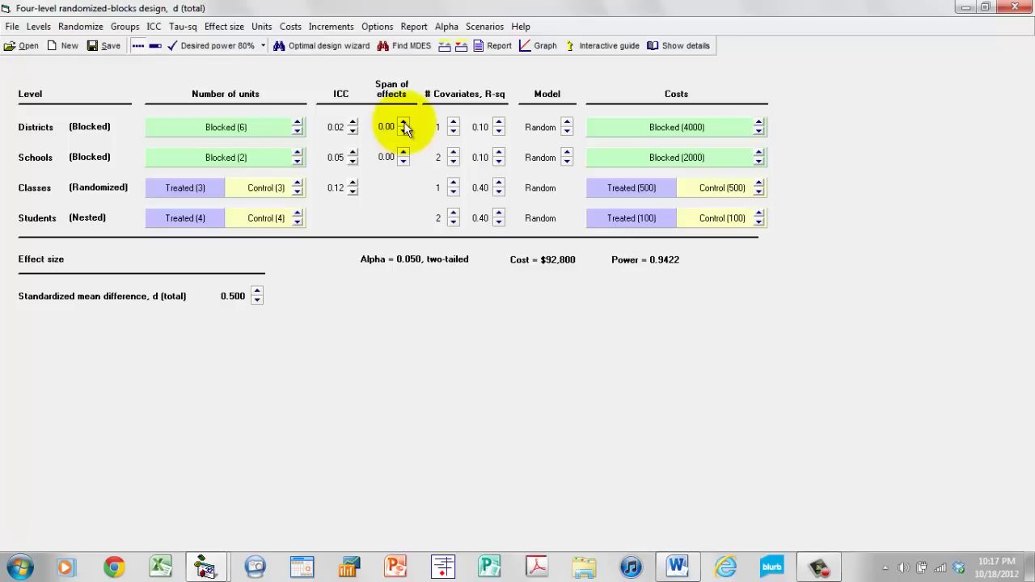
# Step: Set the span of effects to 0.30 for districts and 0.40 for schools
pyautogui.click(403, 124)
pyautogui.click(403, 123)
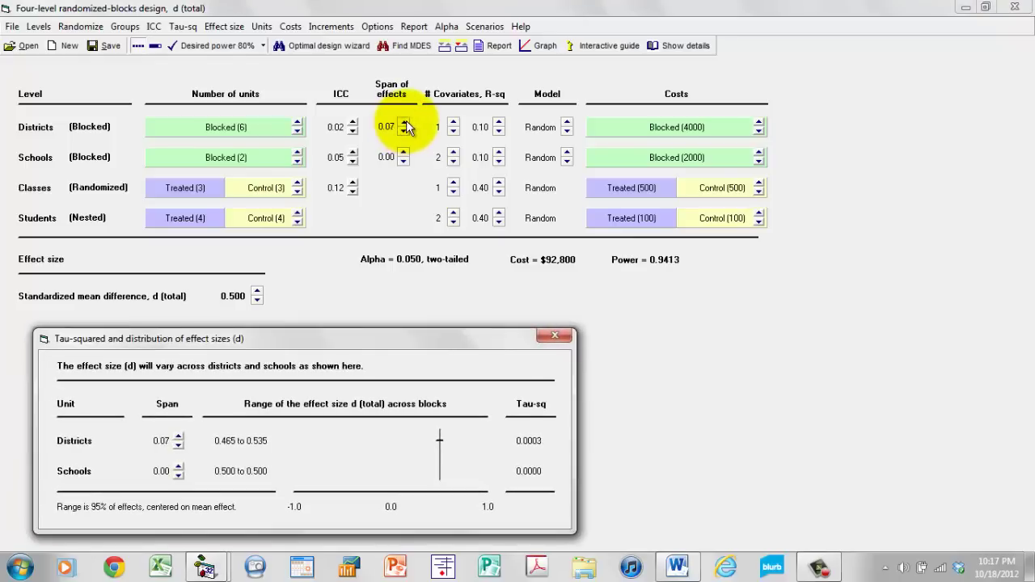
pyautogui.click(403, 124)
pyautogui.click(403, 123)
pyautogui.click(404, 123)
pyautogui.click(403, 124)
pyautogui.click(404, 124)
pyautogui.click(404, 124)
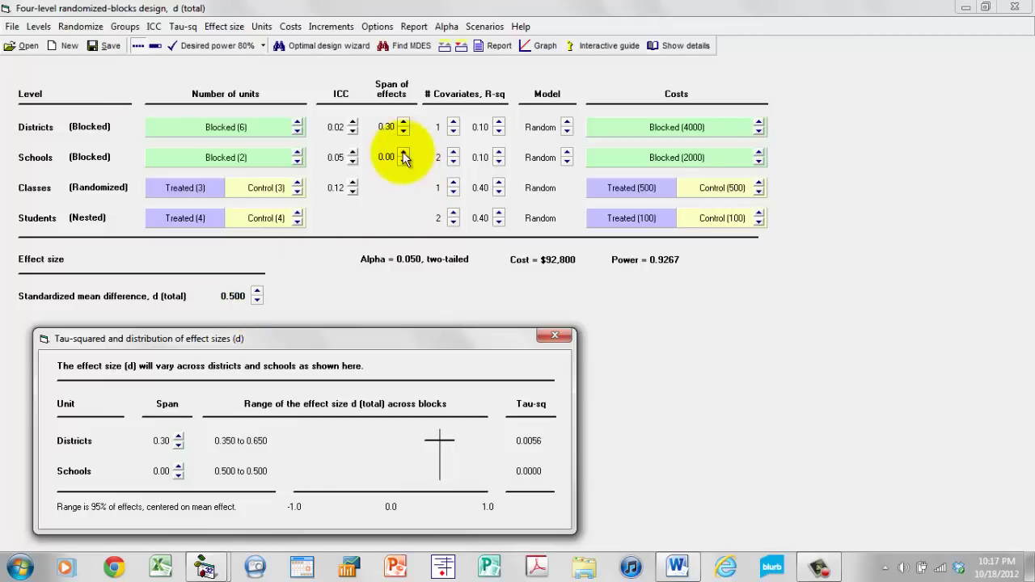
pyautogui.moveTo(403, 154); pyautogui.dragTo(407, 154)
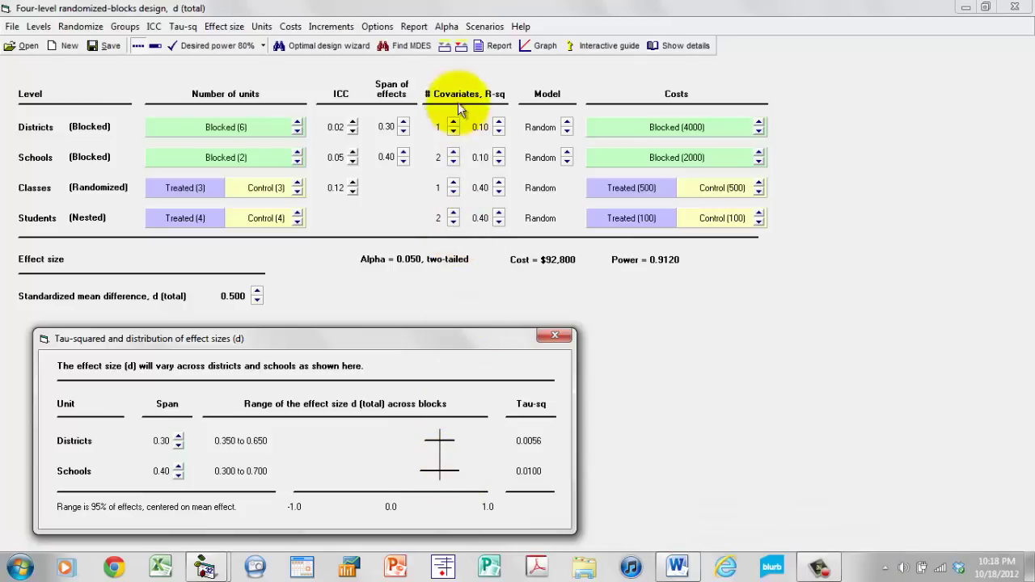
# Step: Compute the optimal design for 80% power and paste its 6 districts, 2 schools, 2 classes and 5 students into the main screen
pyautogui.click(347, 45)
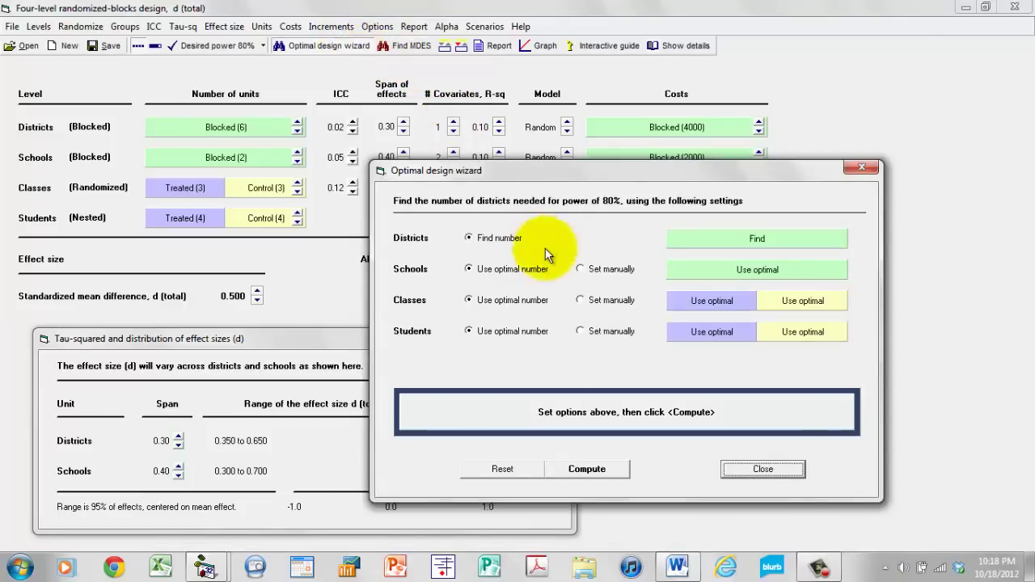
pyautogui.click(582, 469)
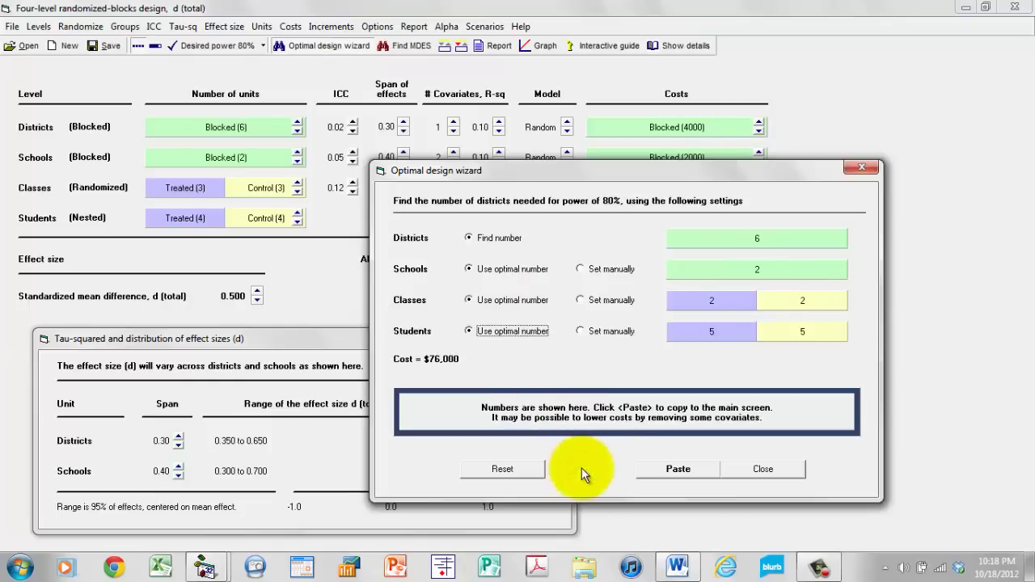
pyautogui.click(662, 454)
pyautogui.click(745, 467)
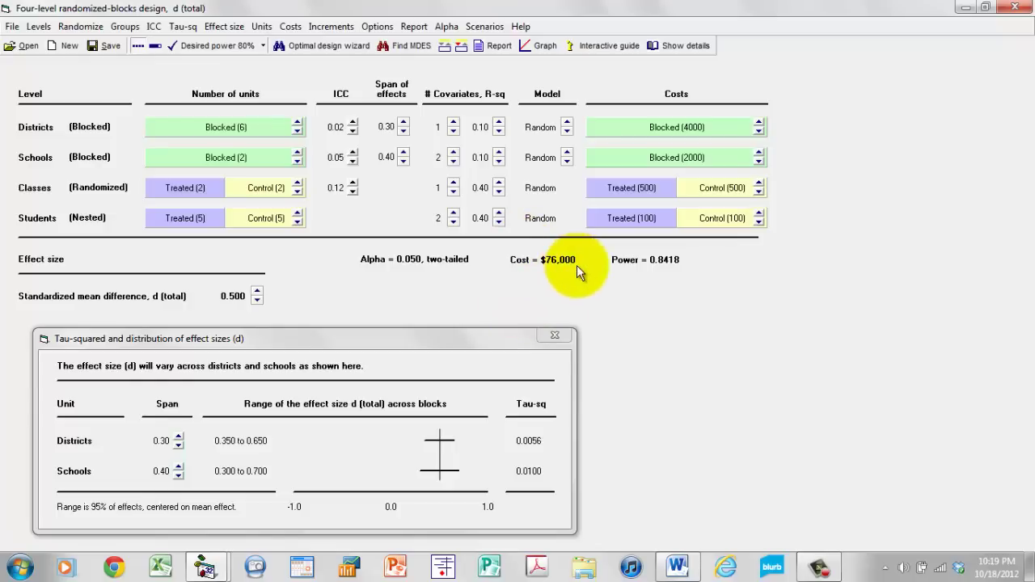
pyautogui.click(560, 335)
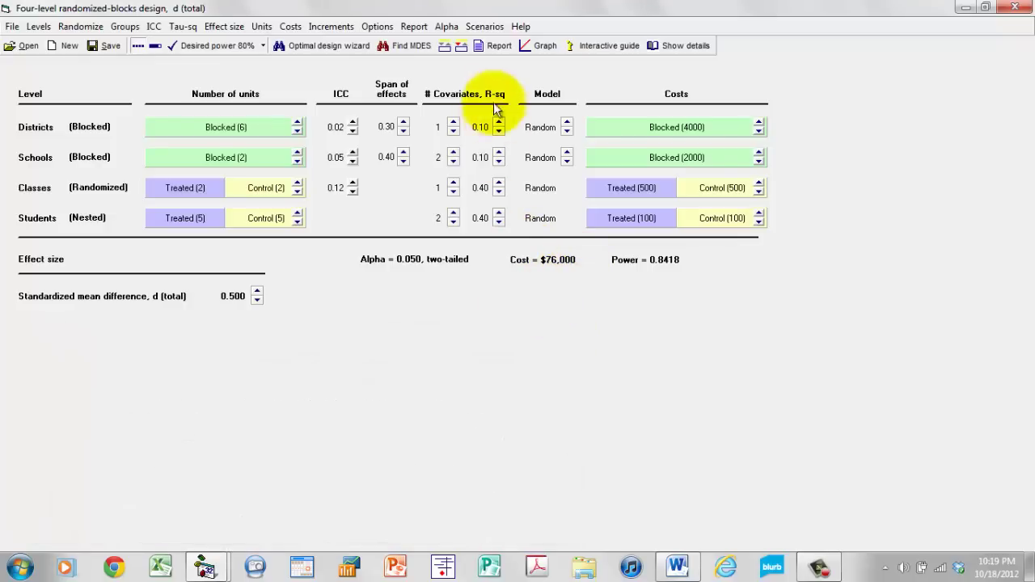
# Step: Store the class-randomized design as a second scenario
pyautogui.click(482, 30)
pyautogui.click(493, 44)
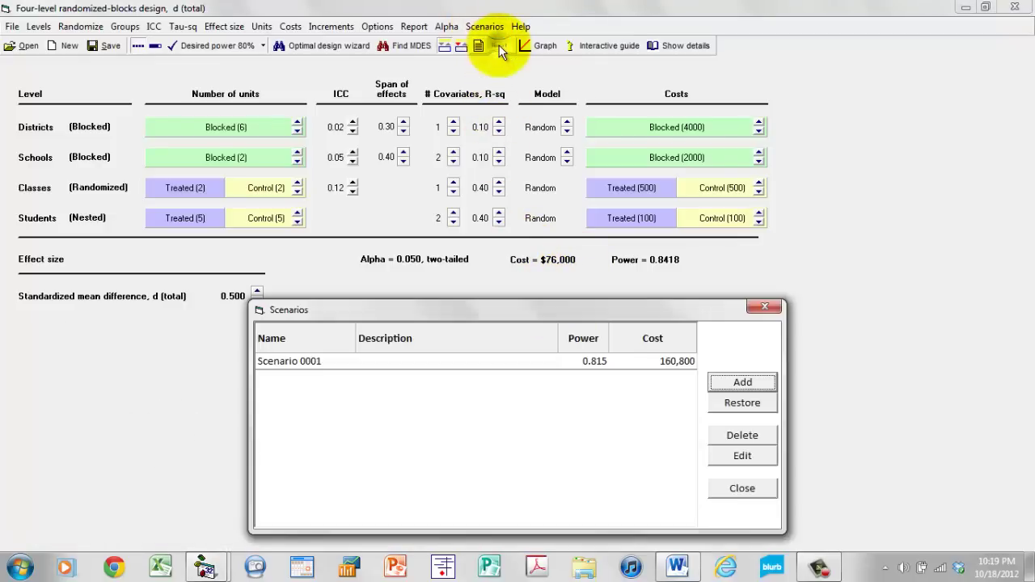
pyautogui.click(736, 382)
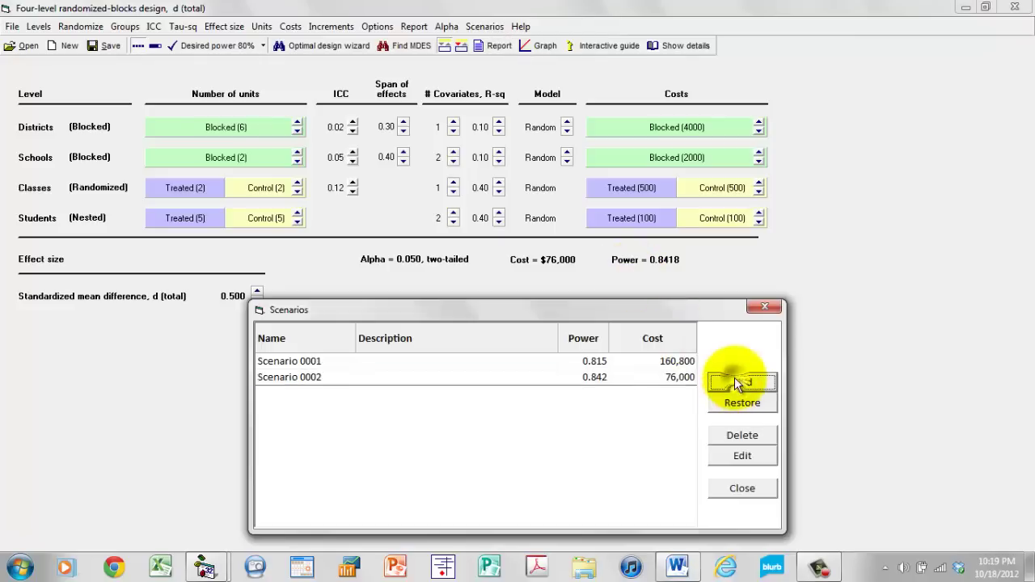
# Step: Give Scenario 0001 the description "Randomize districts"
pyautogui.click(324, 363)
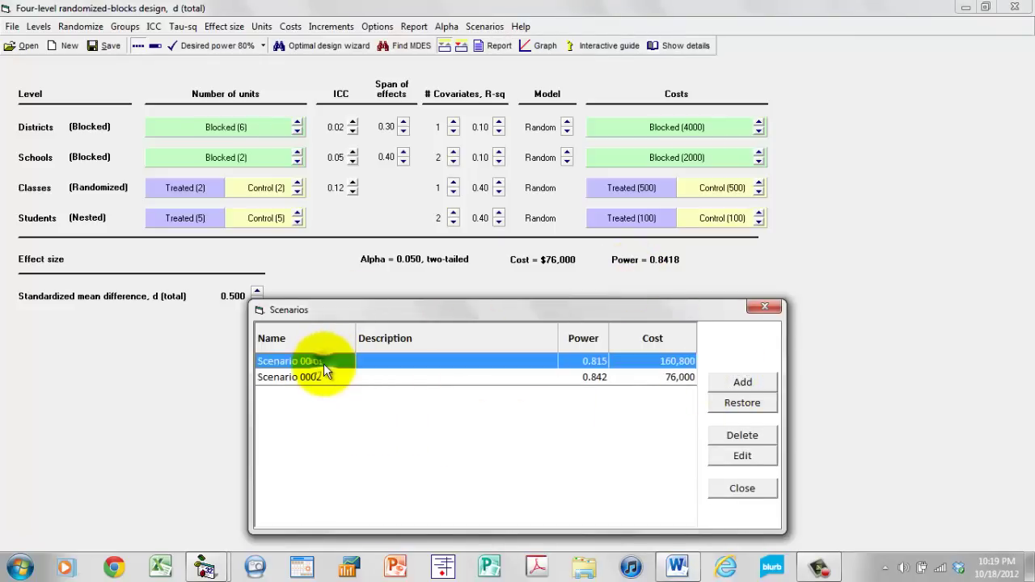
pyautogui.click(757, 462)
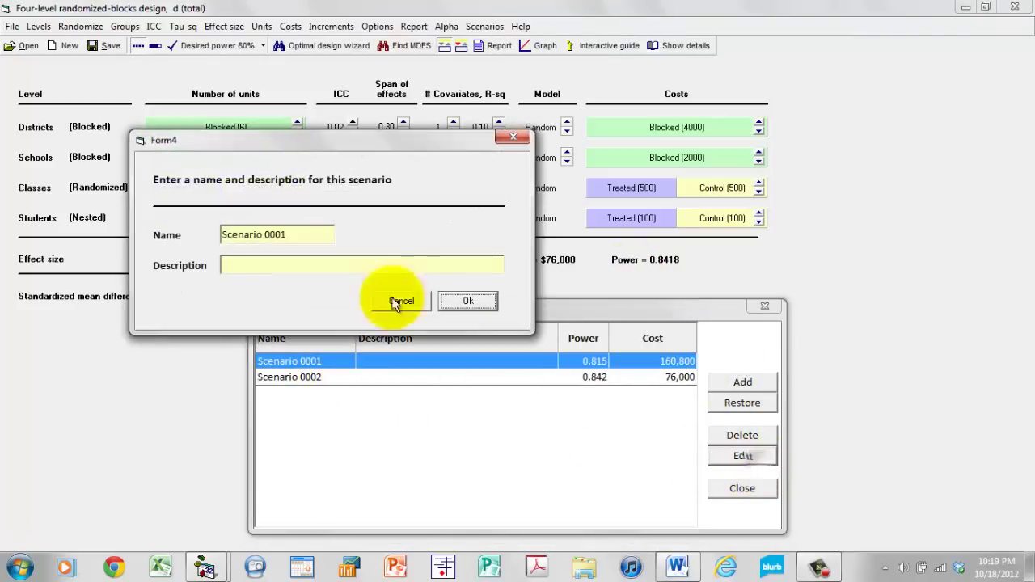
pyautogui.click(321, 266)
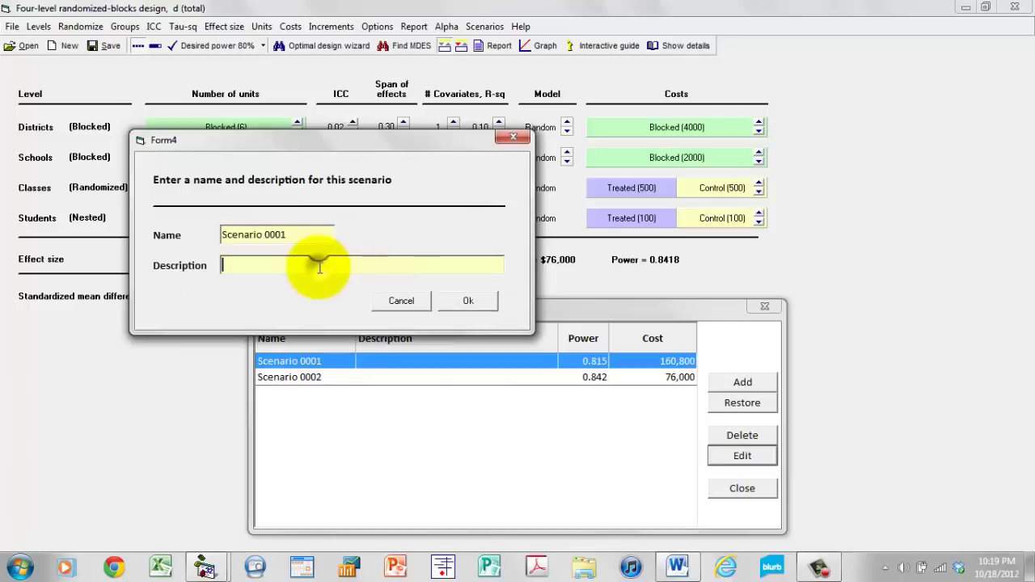
pyautogui.write('R')
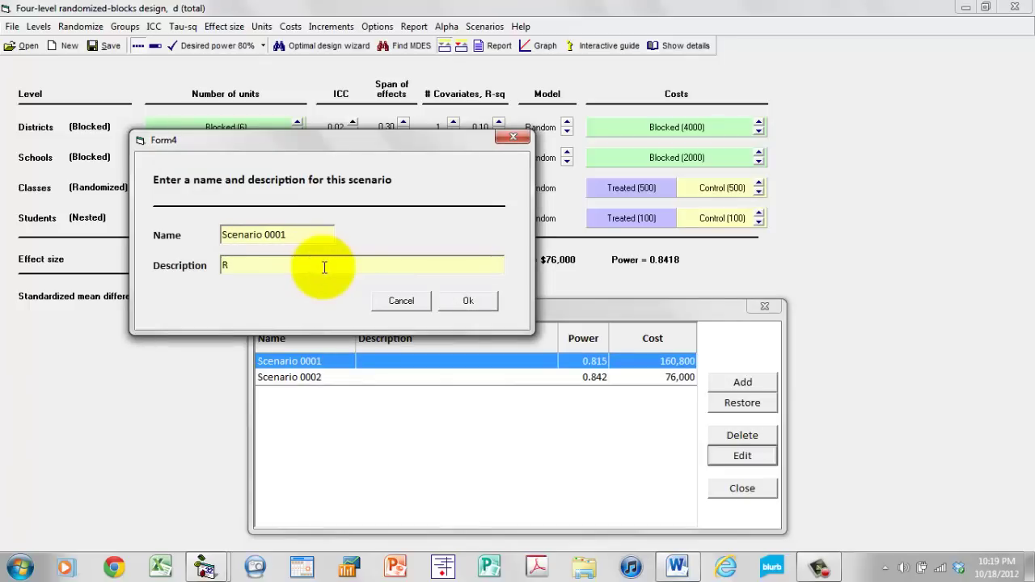
pyautogui.write('andomize districts')
pyautogui.click(453, 300)
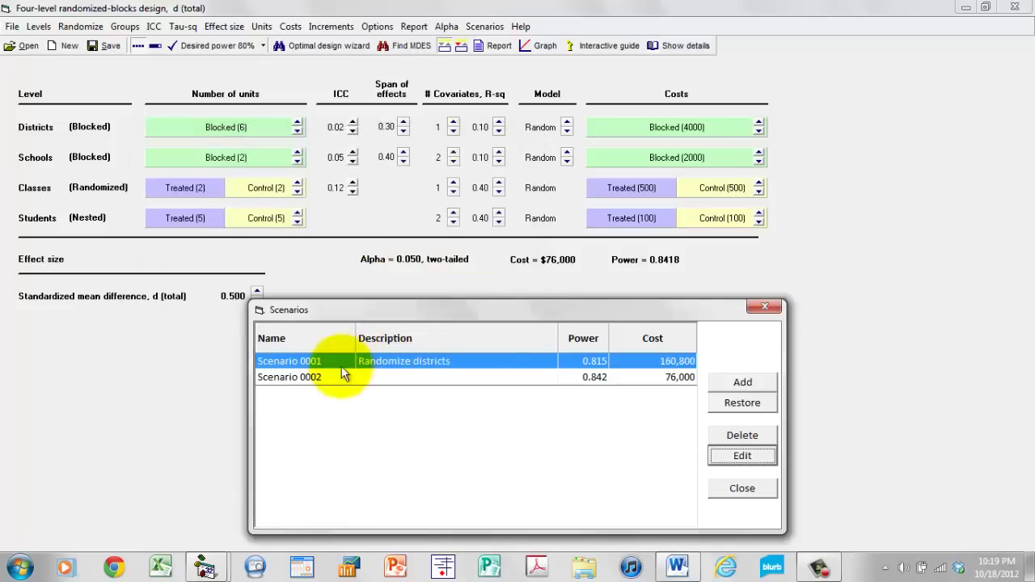
# Step: Give Scenario 0002 the description "Randomize schools"
pyautogui.click(334, 380)
pyautogui.click(764, 455)
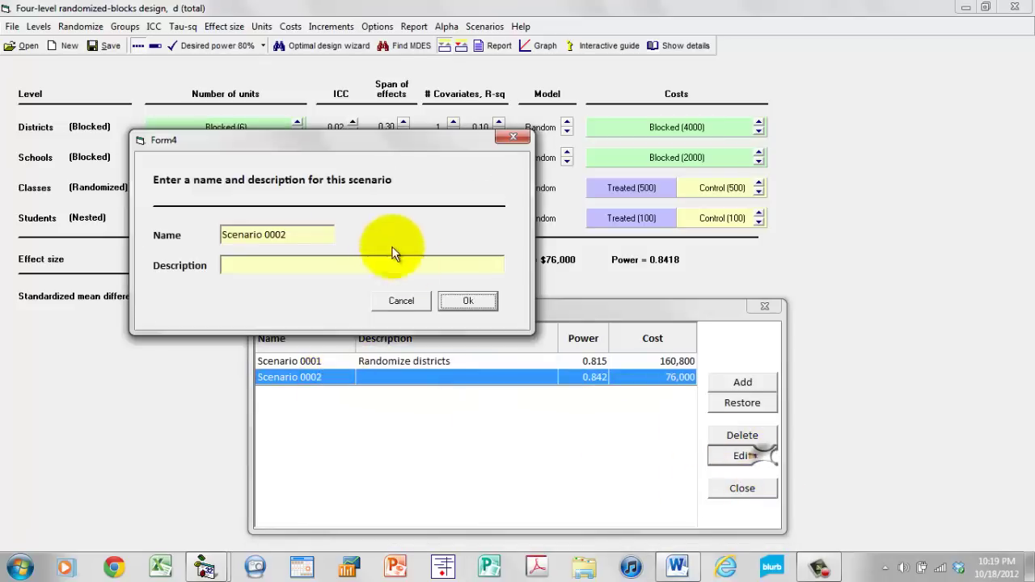
pyautogui.click(313, 263)
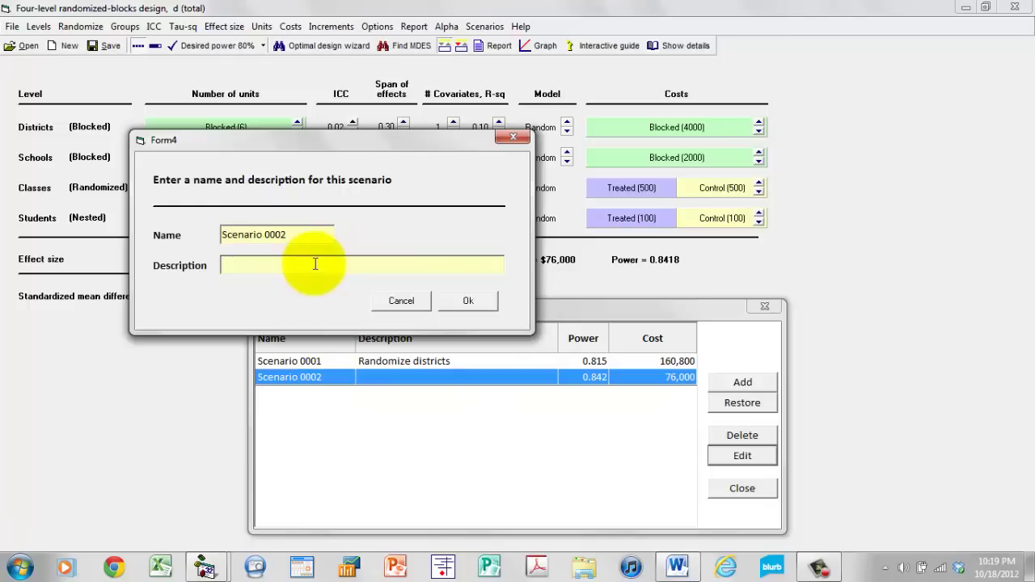
pyautogui.write('Randomize zch')
pyautogui.press('BackSpace')
pyautogui.press('BackSpace')
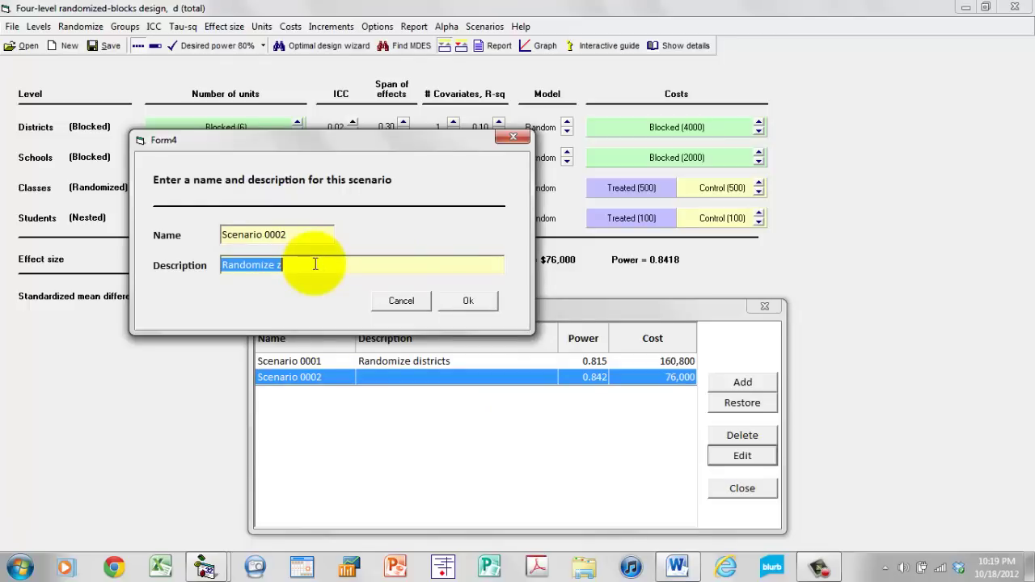
pyautogui.press('BackSpace')
pyautogui.write('s h')
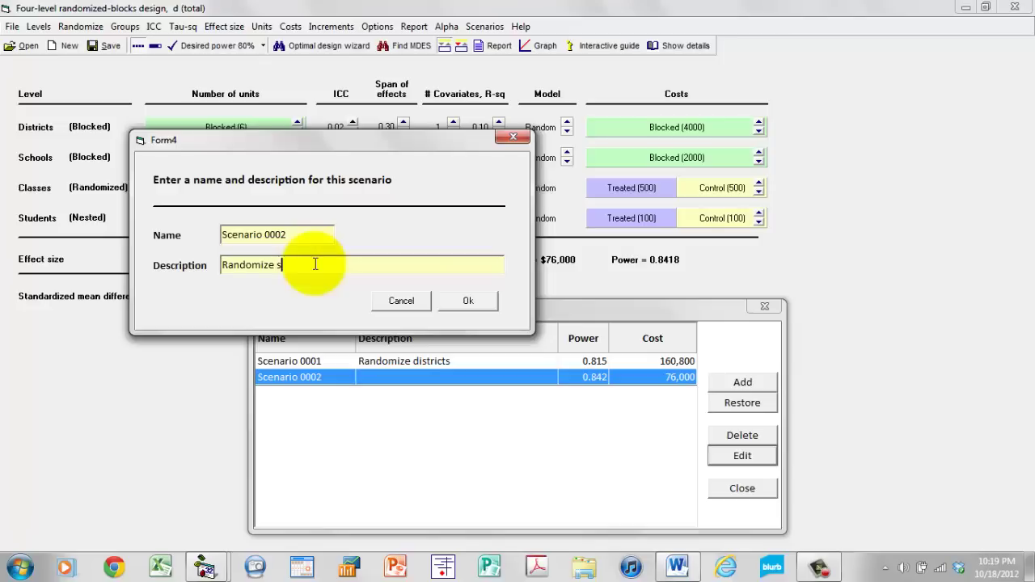
pyautogui.press('BackSpace')
pyautogui.press('BackSpace')
pyautogui.write('chools')
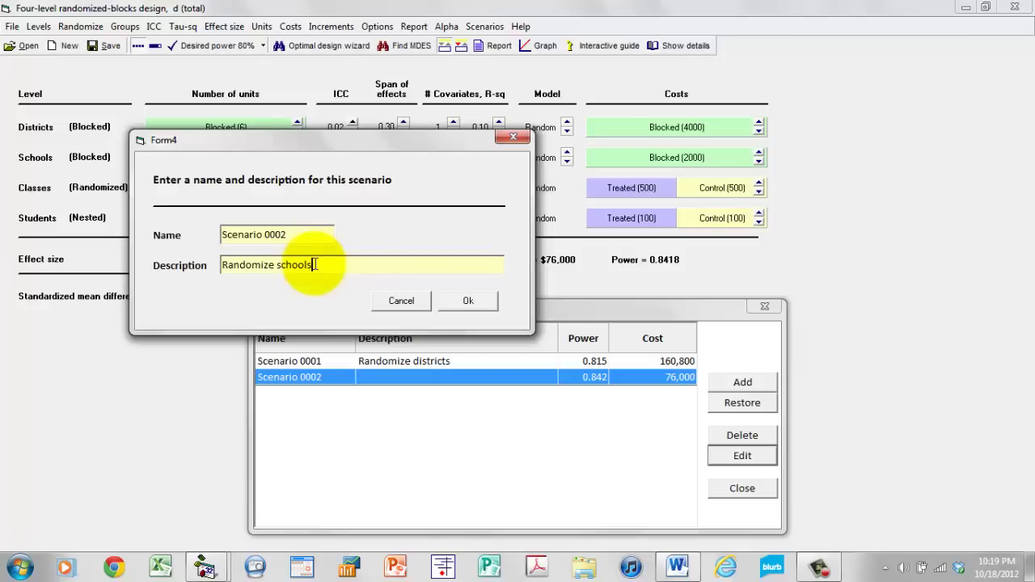
pyautogui.click(467, 303)
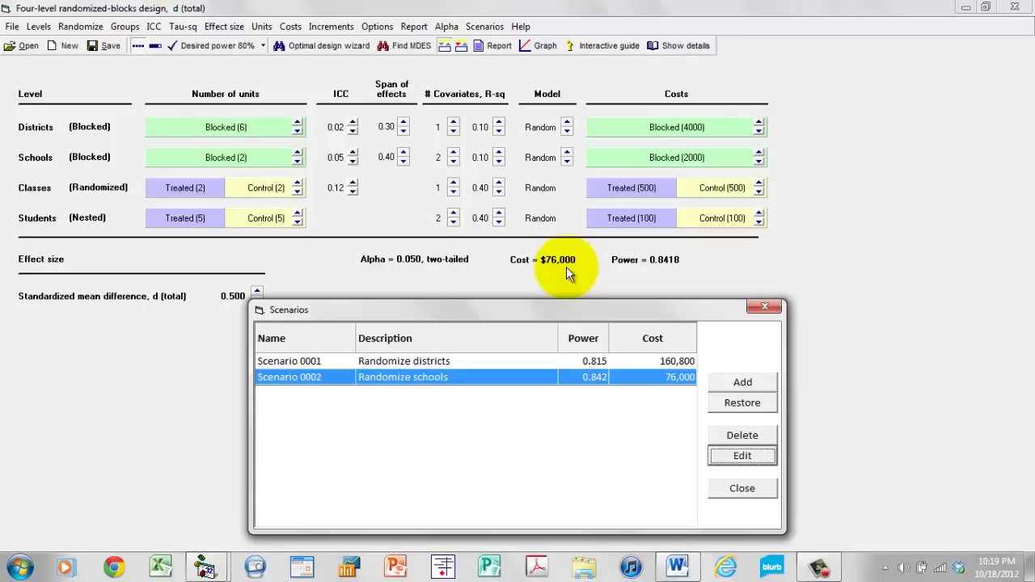
# Step: Correct the description of Scenario 0002 to "Randomize classes"
pyautogui.moveTo(561, 312); pyautogui.dragTo(626, 320)
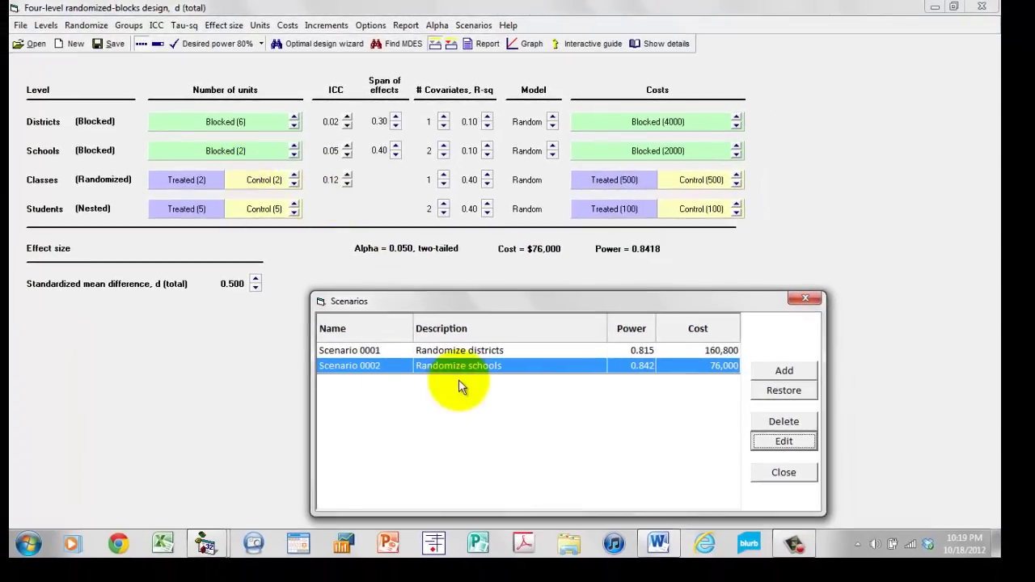
pyautogui.click(472, 365)
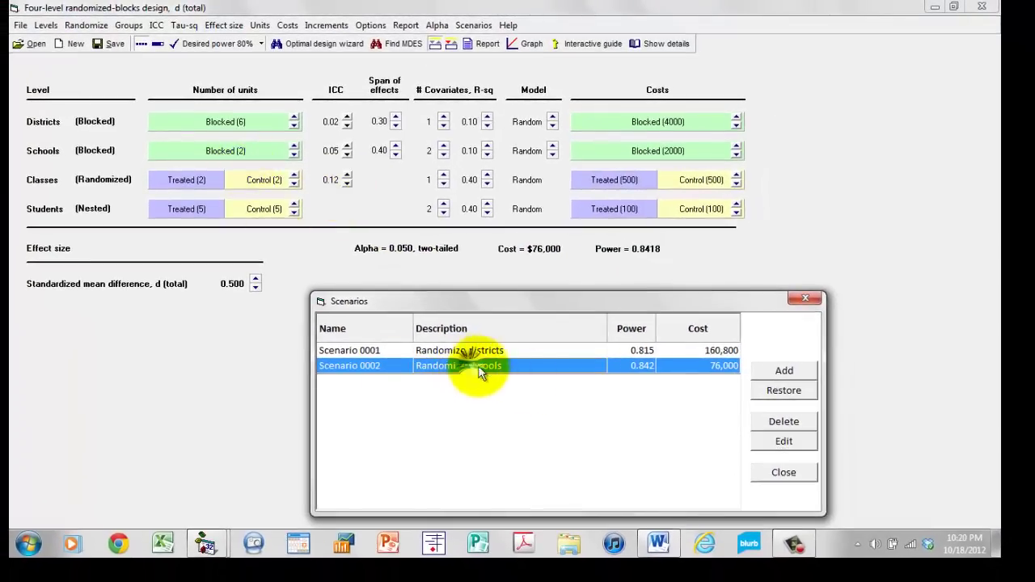
pyautogui.click(769, 442)
pyautogui.click(367, 258)
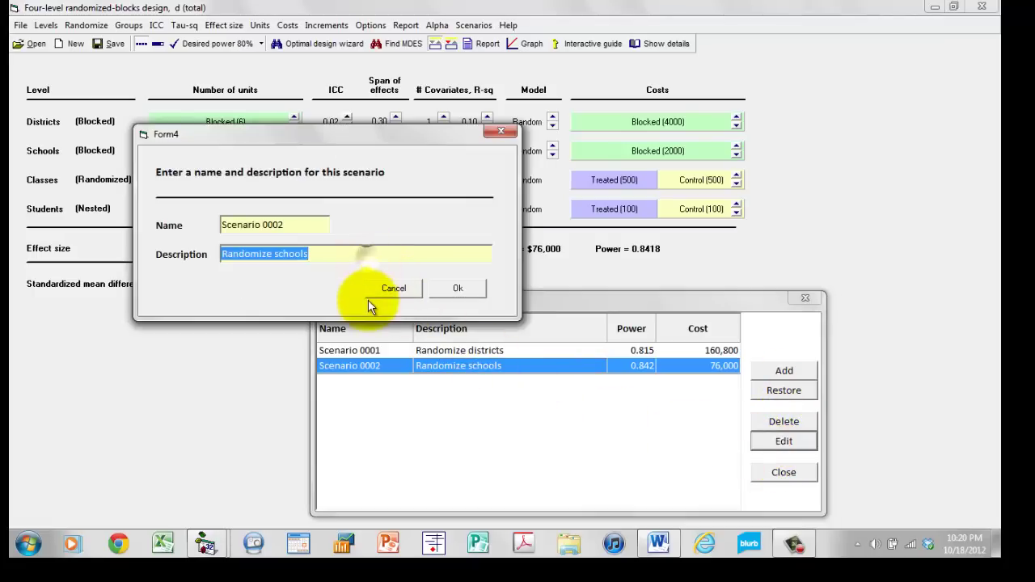
pyautogui.press('End')
pyautogui.press('BackSpace')
pyautogui.press('BackSpace')
pyautogui.press('BackSpace')
pyautogui.press('BackSpace')
pyautogui.press('BackSpace')
pyautogui.press('BackSpace')
pyautogui.press('BackSpace')
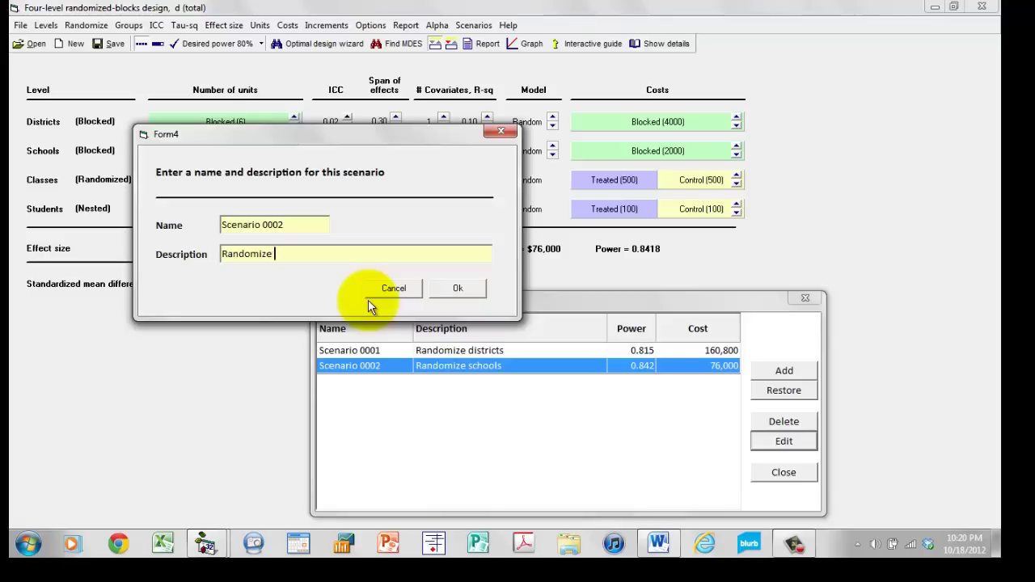
pyautogui.write('classes')
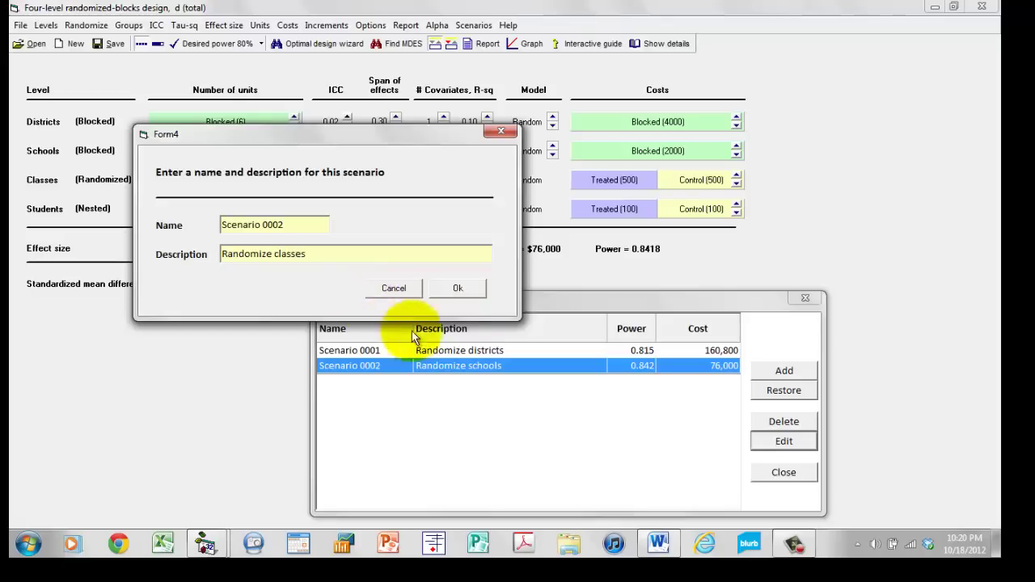
pyautogui.click(459, 289)
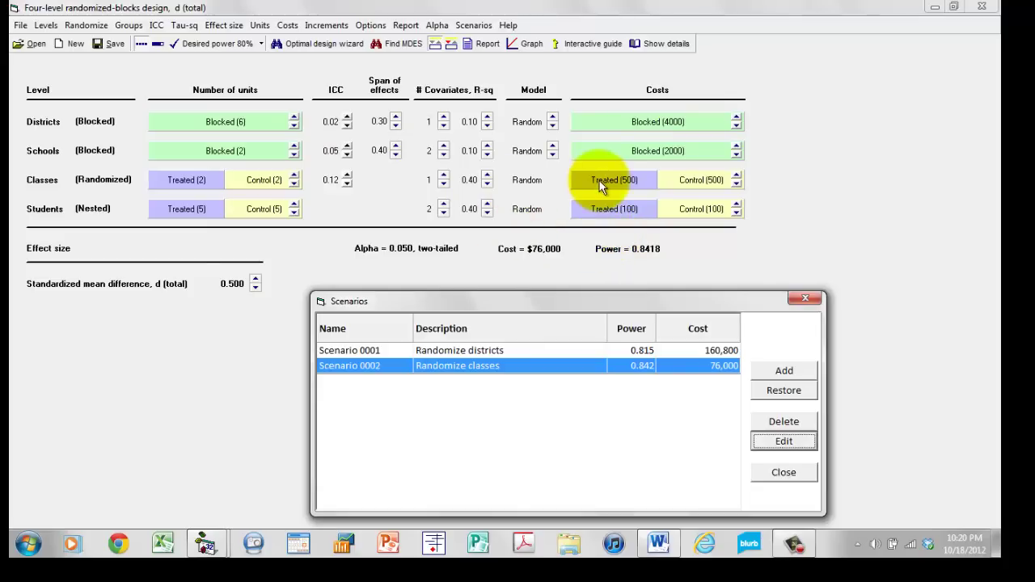
# Step: Restore the "Randomize districts" scenario to the main screen
pyautogui.click(471, 348)
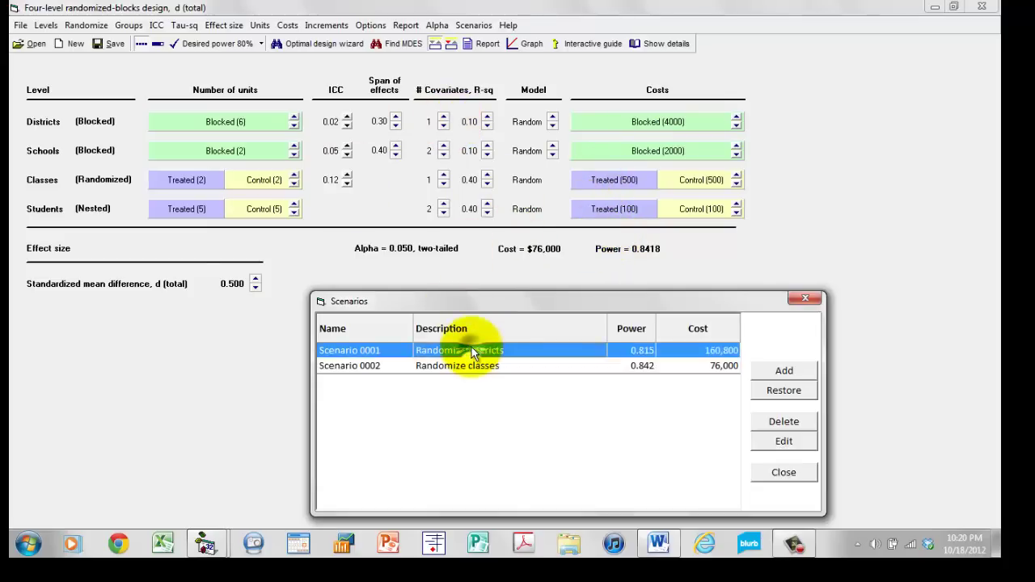
pyautogui.click(786, 391)
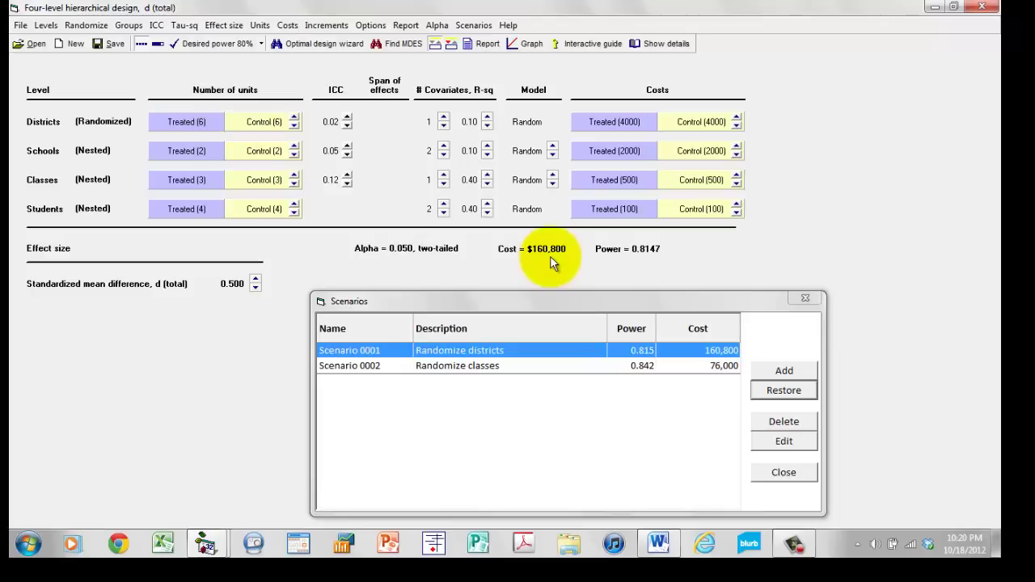
# Step: Restore the "Randomize classes" scenario to the main screen and save the project to the Desktop as Week-1
pyautogui.click(485, 365)
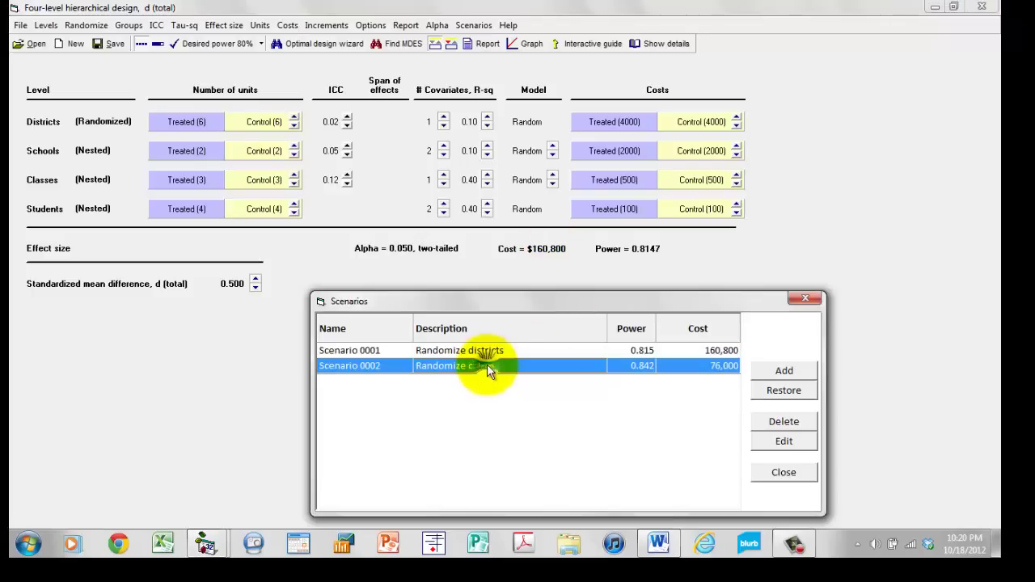
pyautogui.click(776, 394)
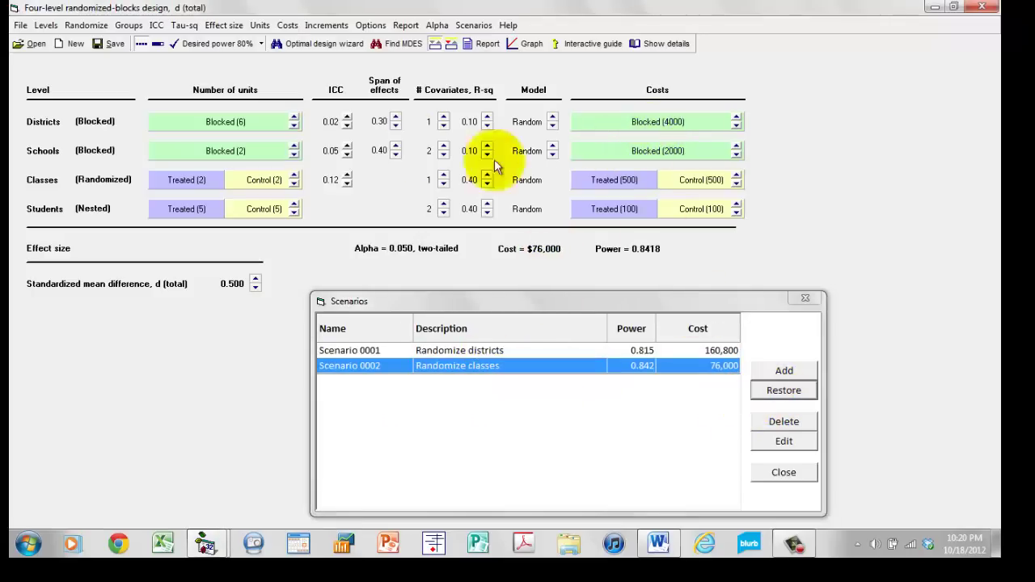
pyautogui.click(20, 27)
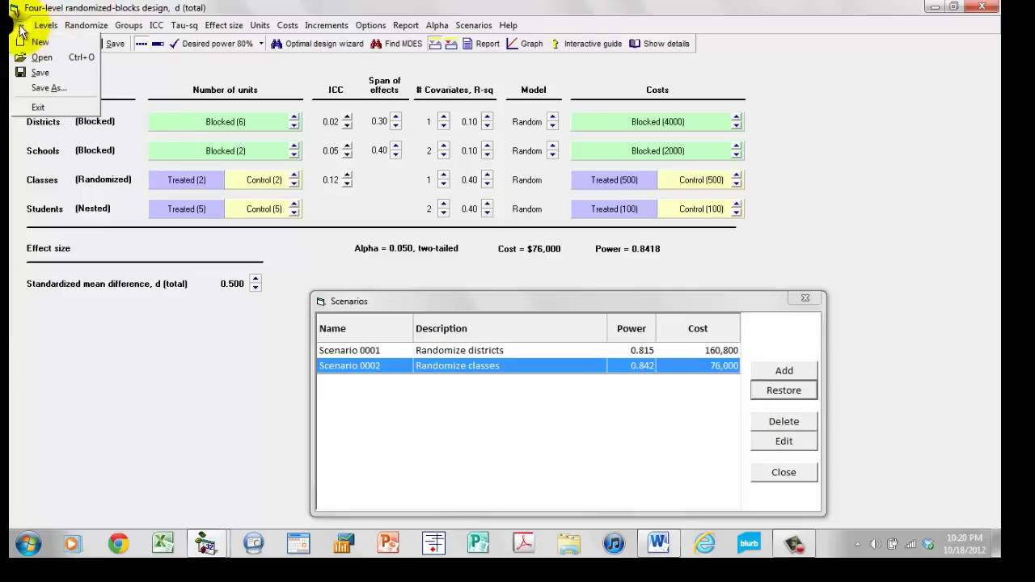
pyautogui.click(65, 88)
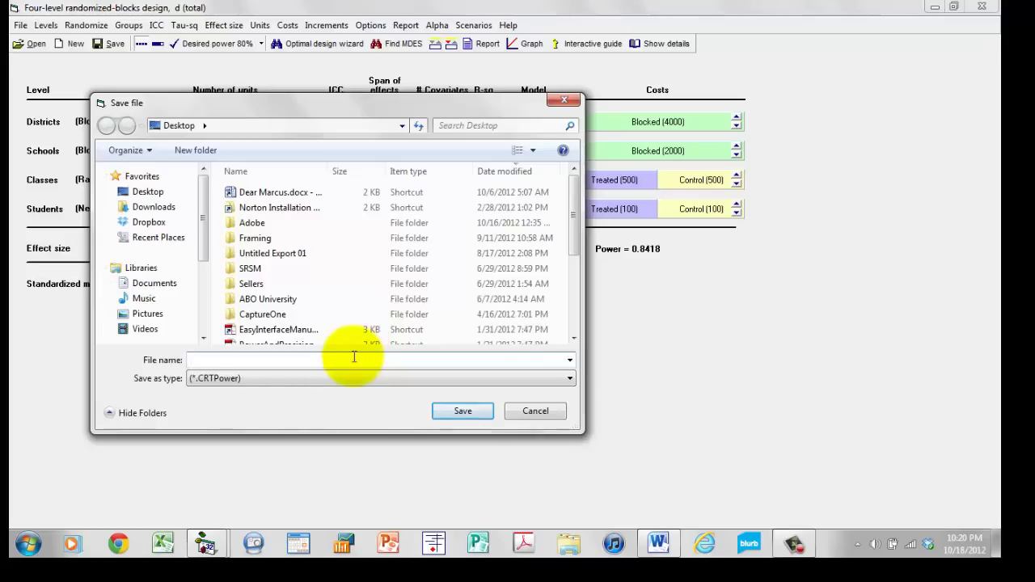
pyautogui.write('Week-1')
pyautogui.click(461, 411)
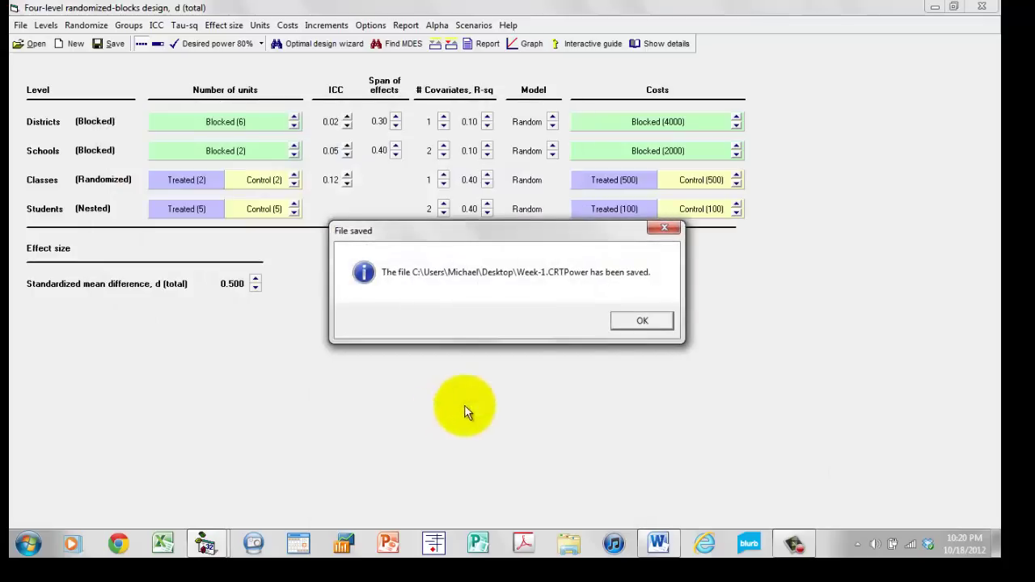
pyautogui.click(622, 320)
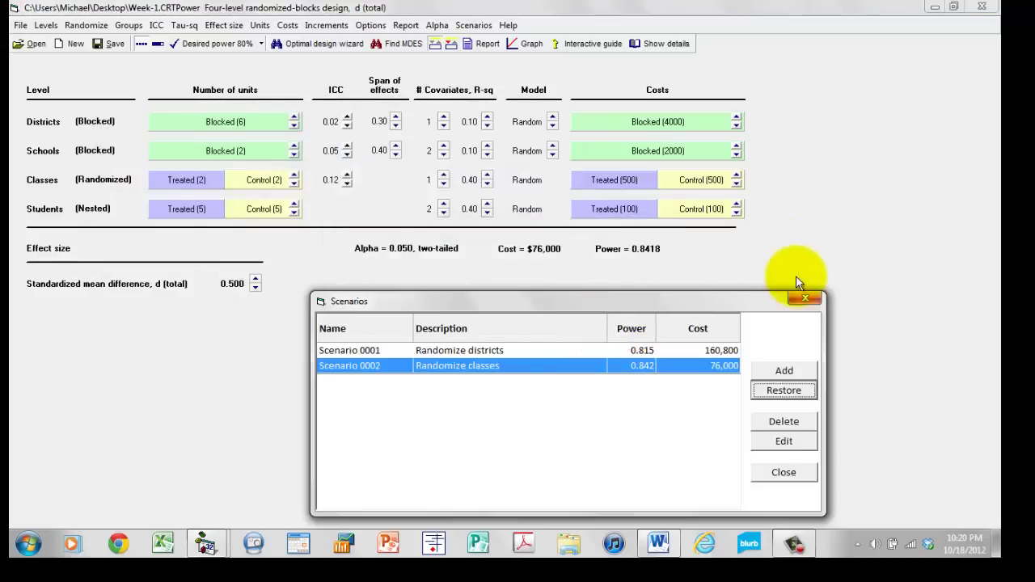
# Step: Close the scenarios list and exit the power analysis program, accepting the exit confirmation
pyautogui.click(801, 302)
pyautogui.click(982, 7)
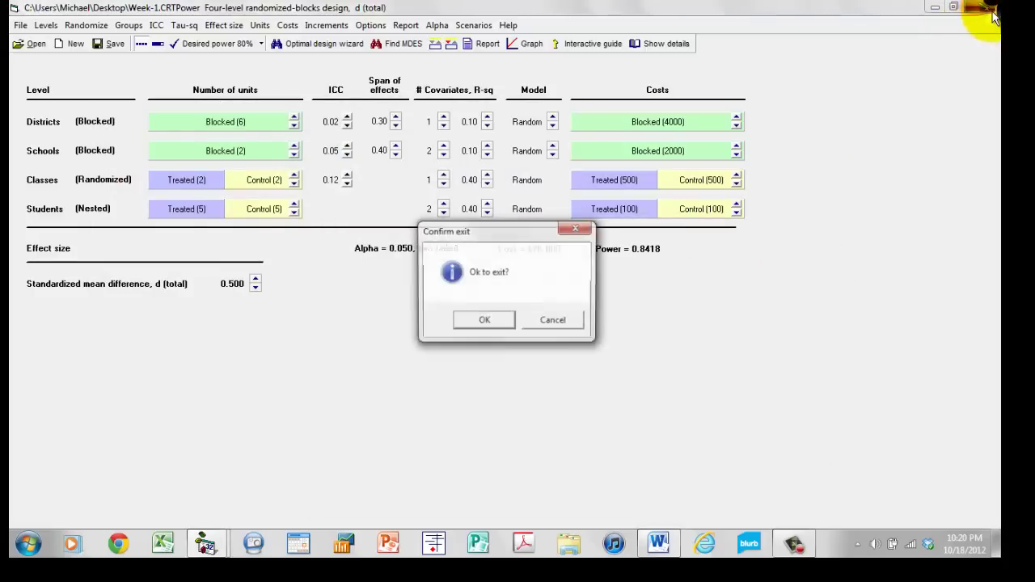
pyautogui.click(502, 320)
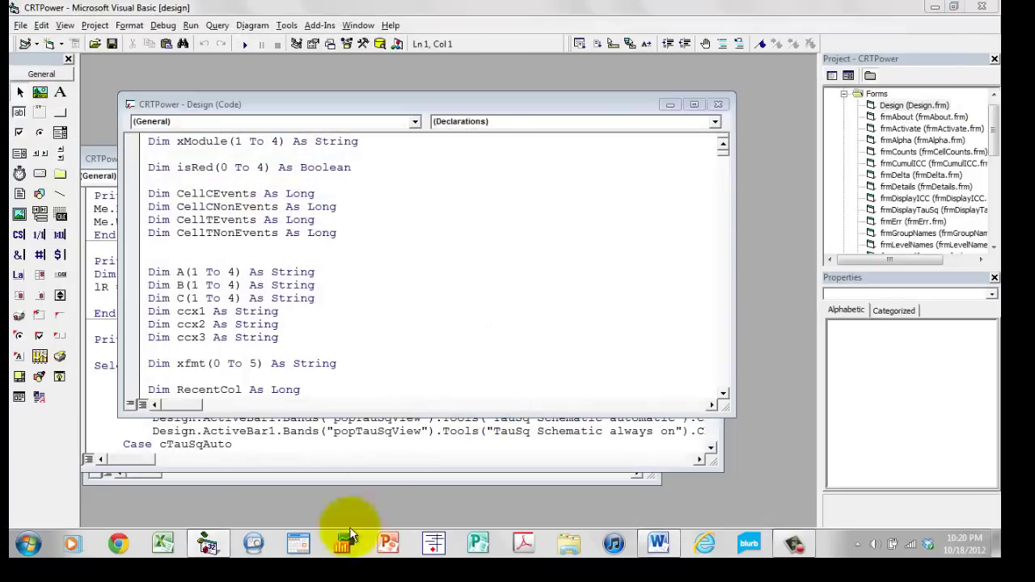
# Step: Run the CRTPower project from Visual Basic and open the existing file Week-1.CRTPower
pyautogui.click(212, 545)
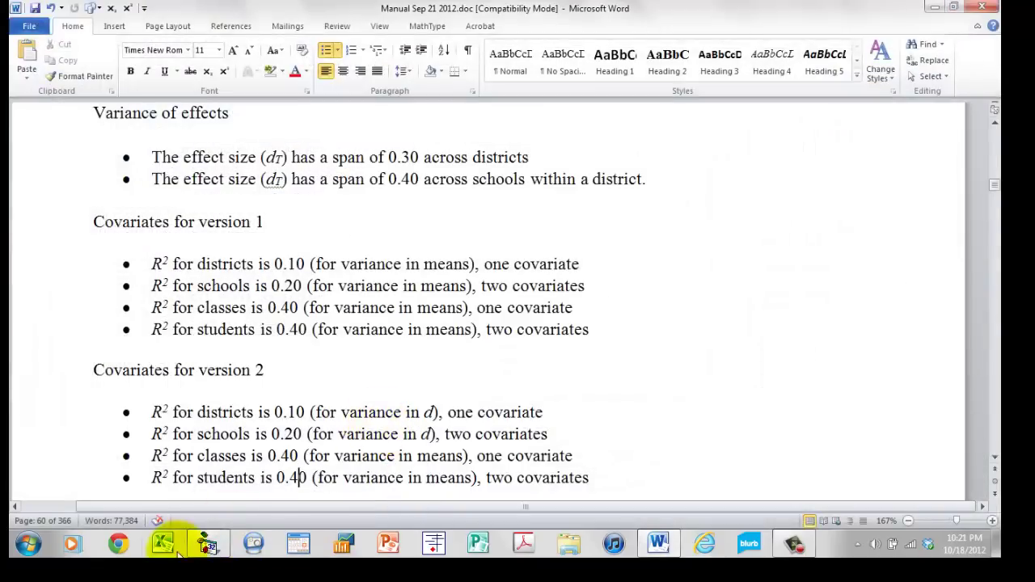
pyautogui.click(209, 547)
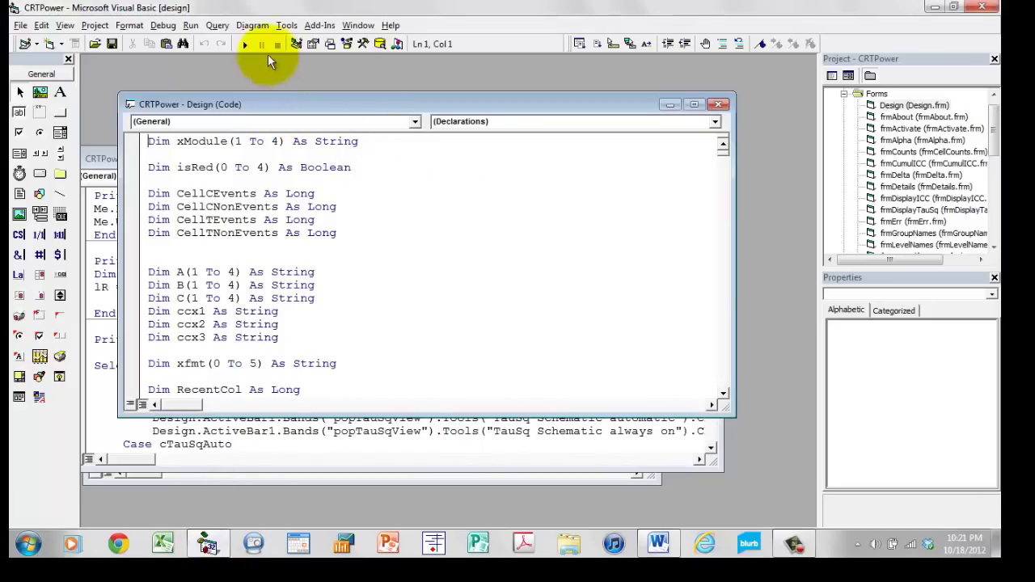
pyautogui.click(243, 43)
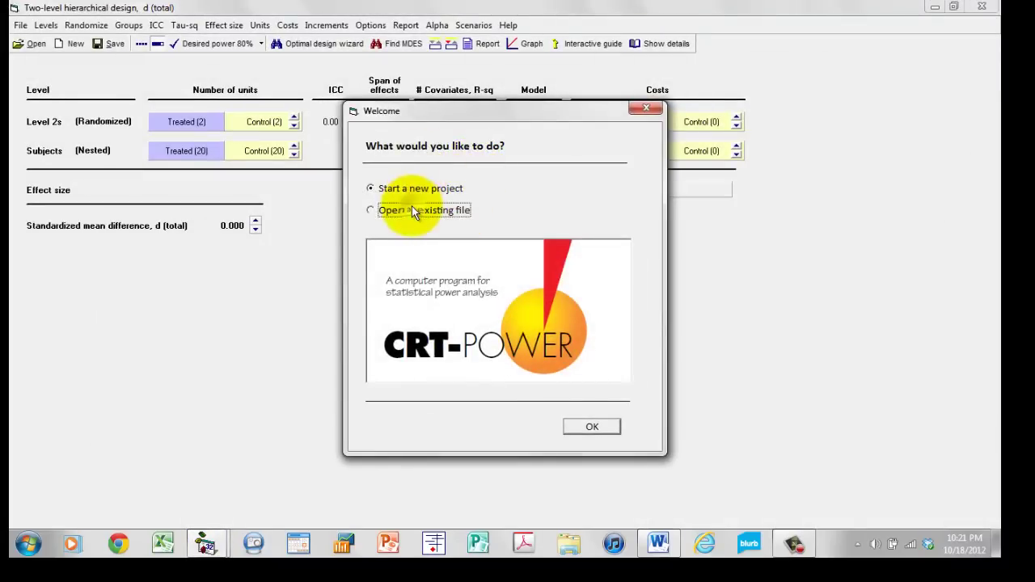
pyautogui.click(411, 208)
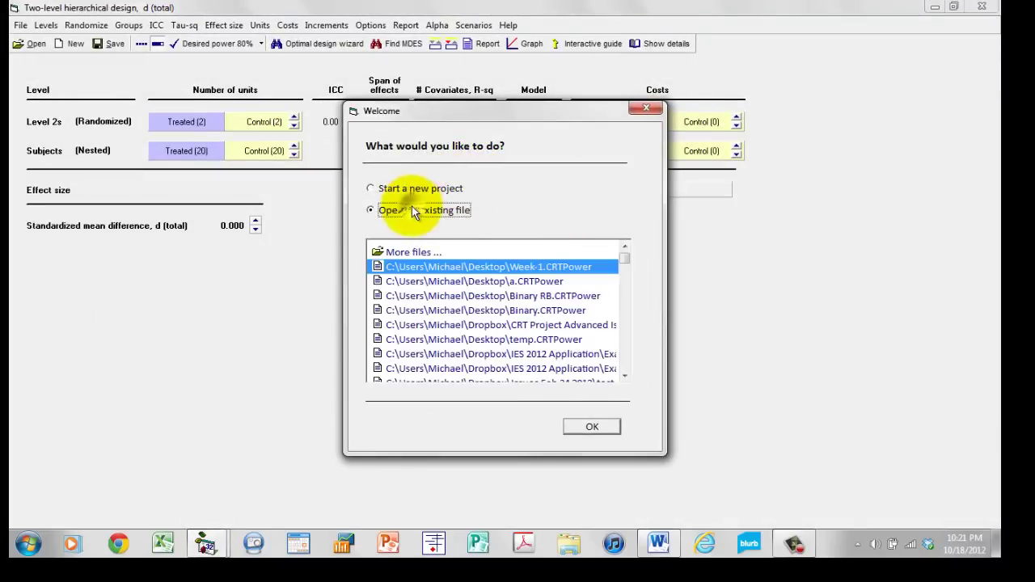
pyautogui.click(592, 427)
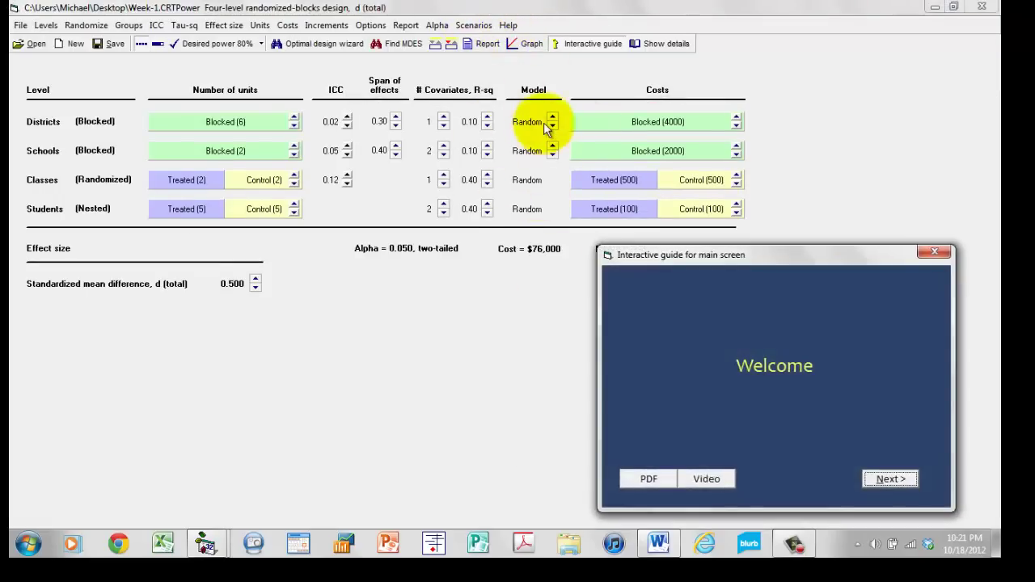
# Step: Show the stored scenarios, restore "Randomize districts" to the main screen and close the list
pyautogui.click(473, 25)
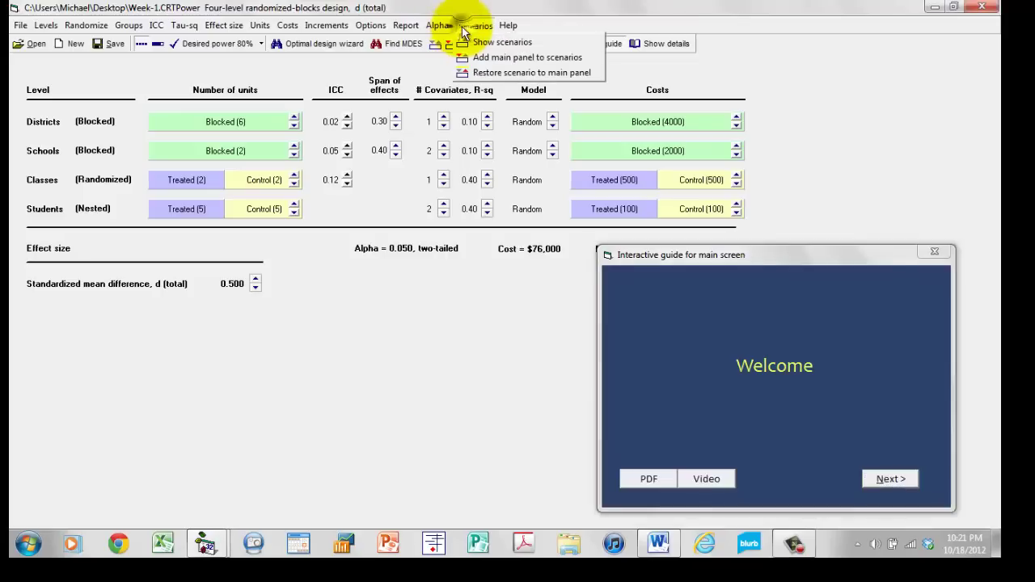
pyautogui.click(495, 44)
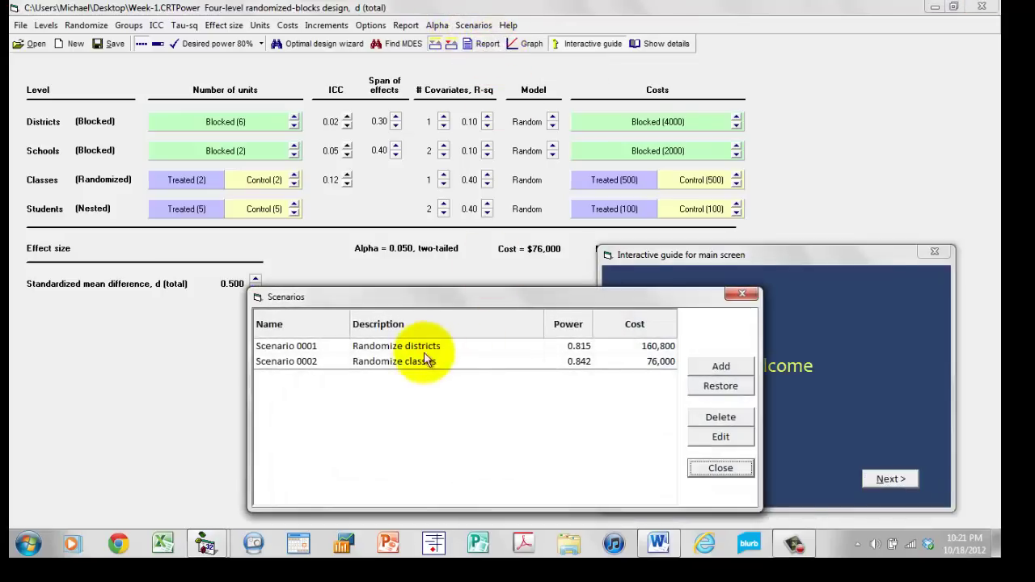
pyautogui.click(386, 346)
pyautogui.click(719, 388)
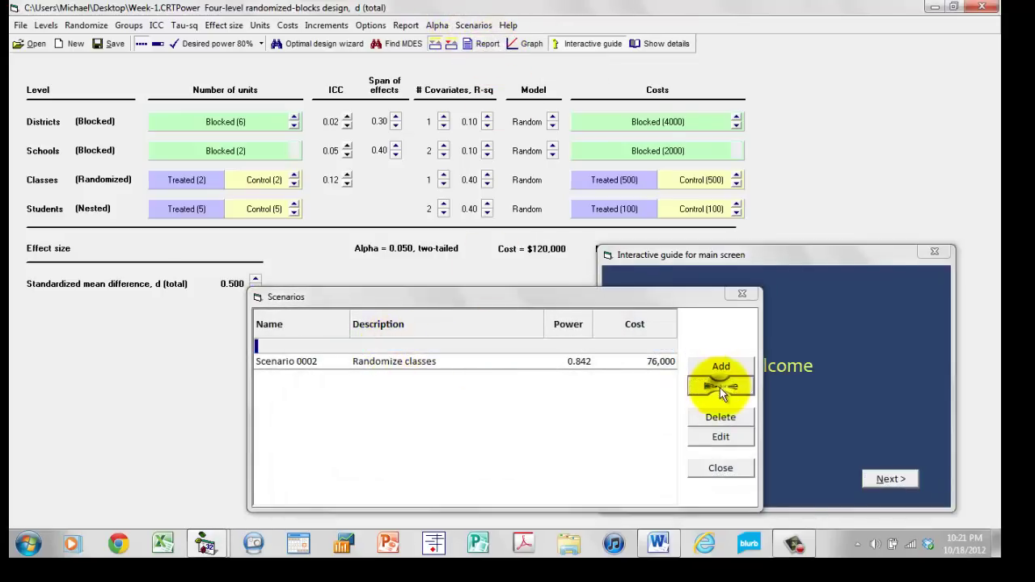
pyautogui.click(742, 294)
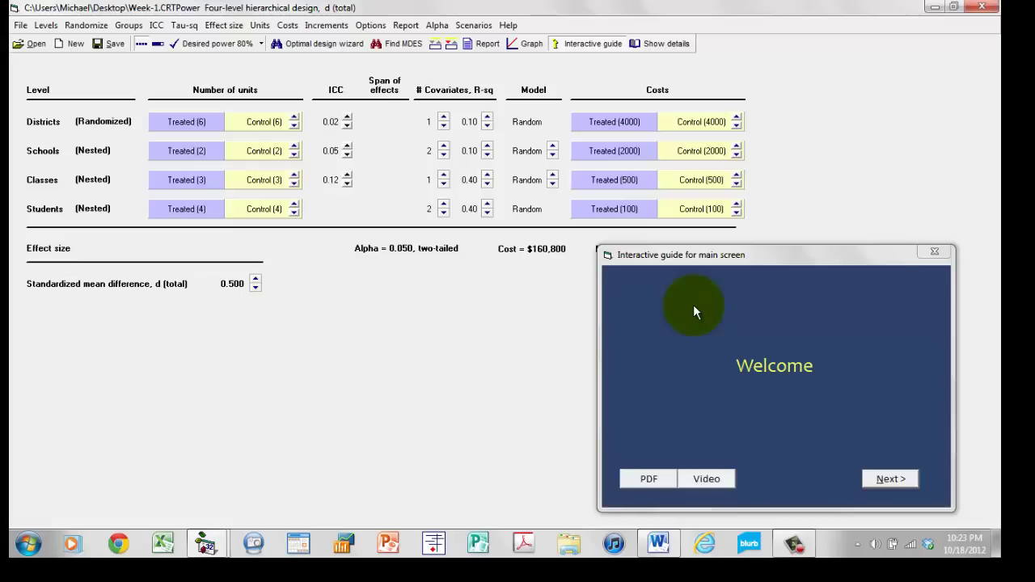
pyautogui.click(794, 540)
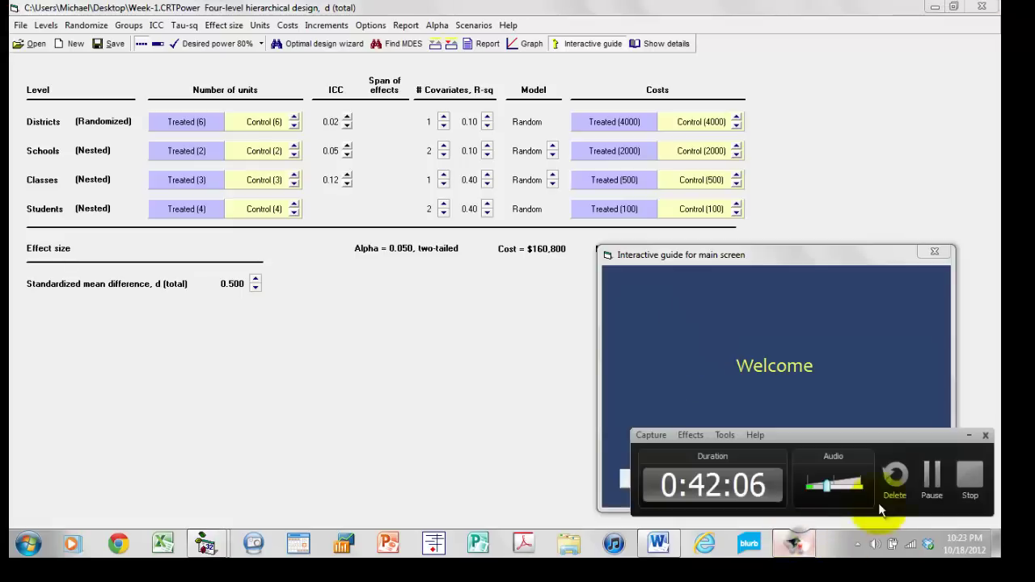
pyautogui.click(969, 477)
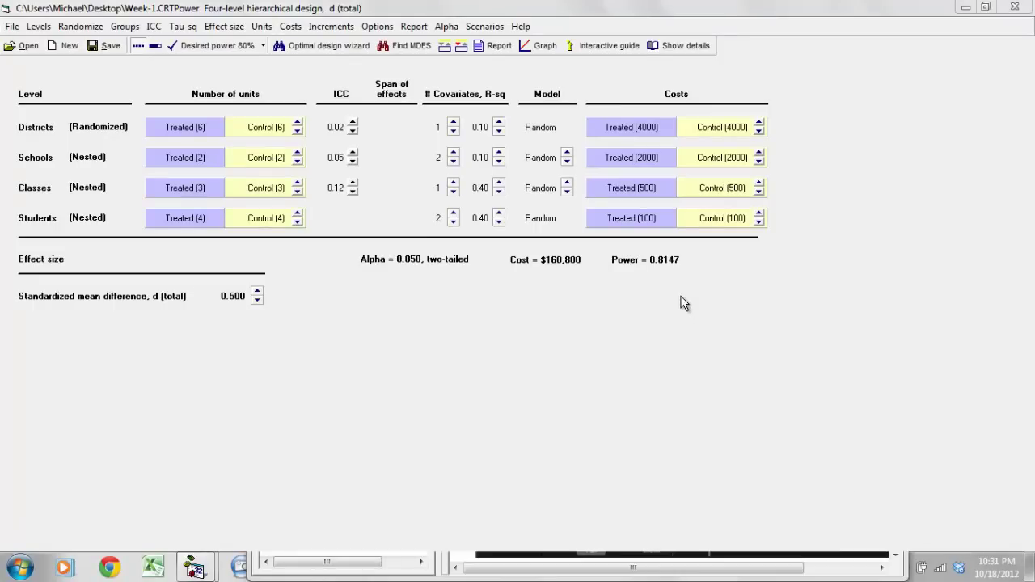
# Step: Show the stored scenarios and restore "Randomize classes" to the main screen
pyautogui.click(484, 28)
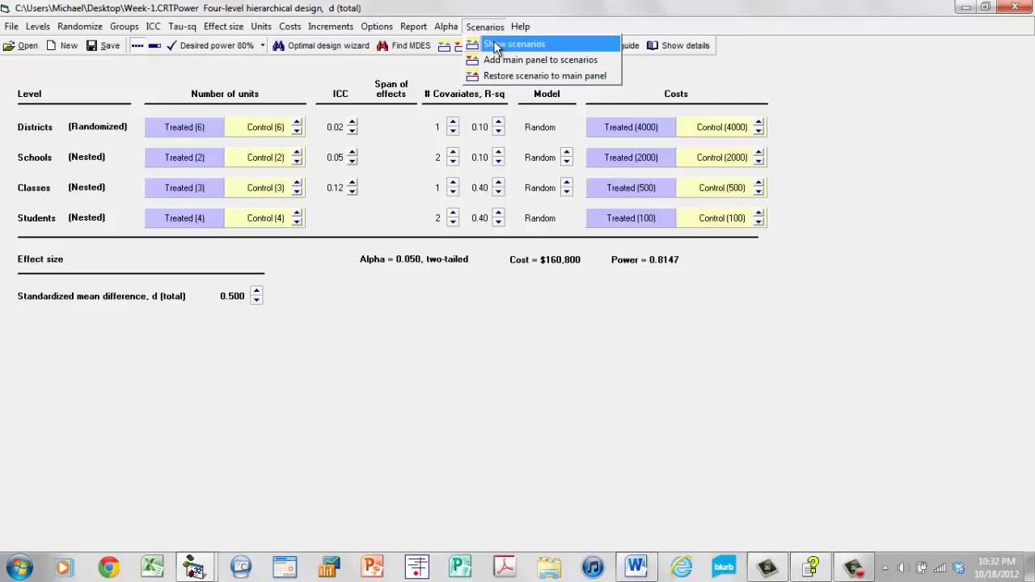
pyautogui.click(496, 46)
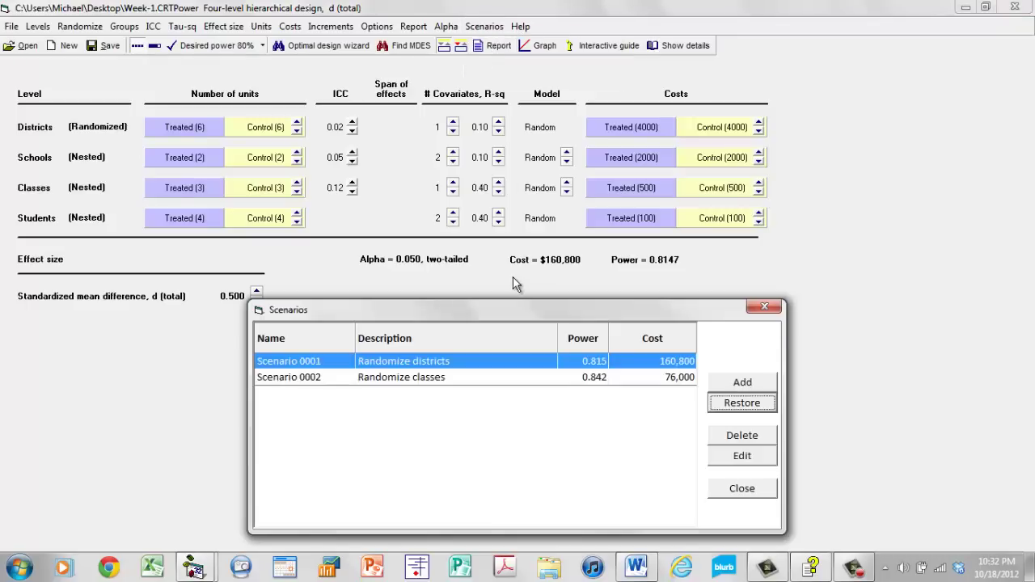
pyautogui.click(441, 380)
pyautogui.click(734, 408)
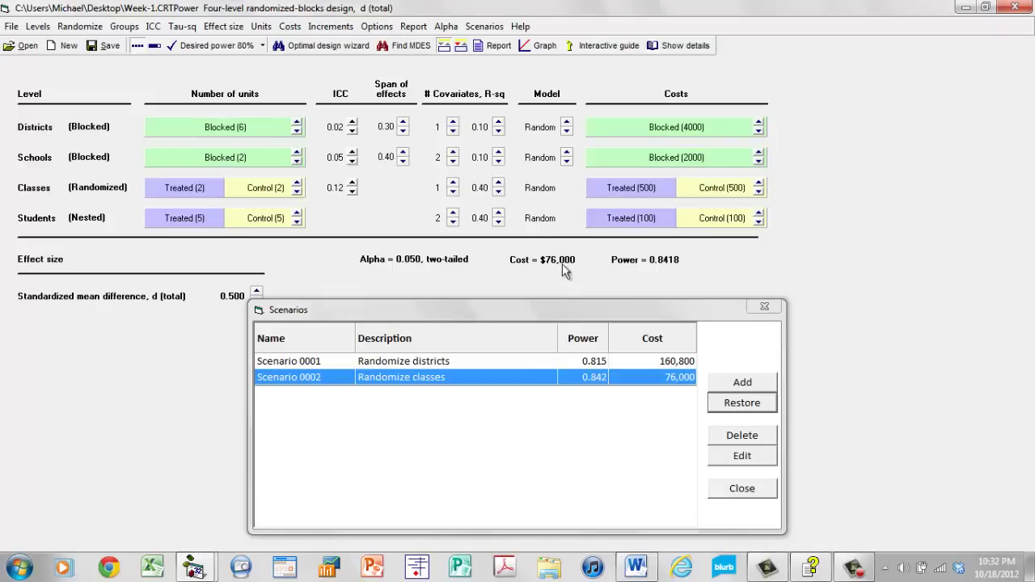
# Step: Set the covariate R-sq for schools to 0.20 and add the corrected design to the scenarios
pyautogui.click(499, 154)
pyautogui.click(499, 162)
pyautogui.click(499, 153)
pyautogui.click(742, 384)
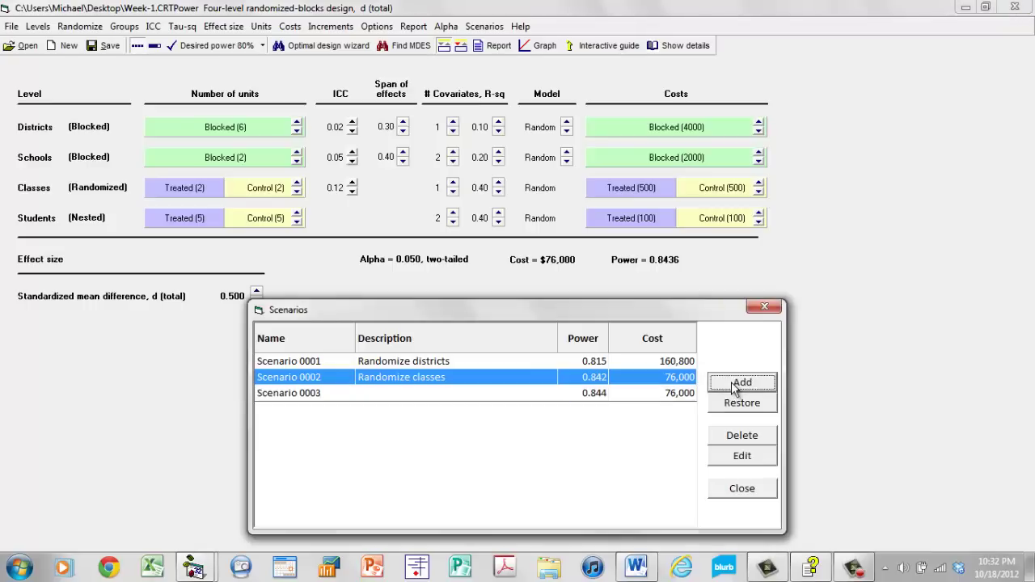
# Step: Delete Scenario 0002 and give Scenario 0003 the description "Randomize classes"
pyautogui.click(420, 382)
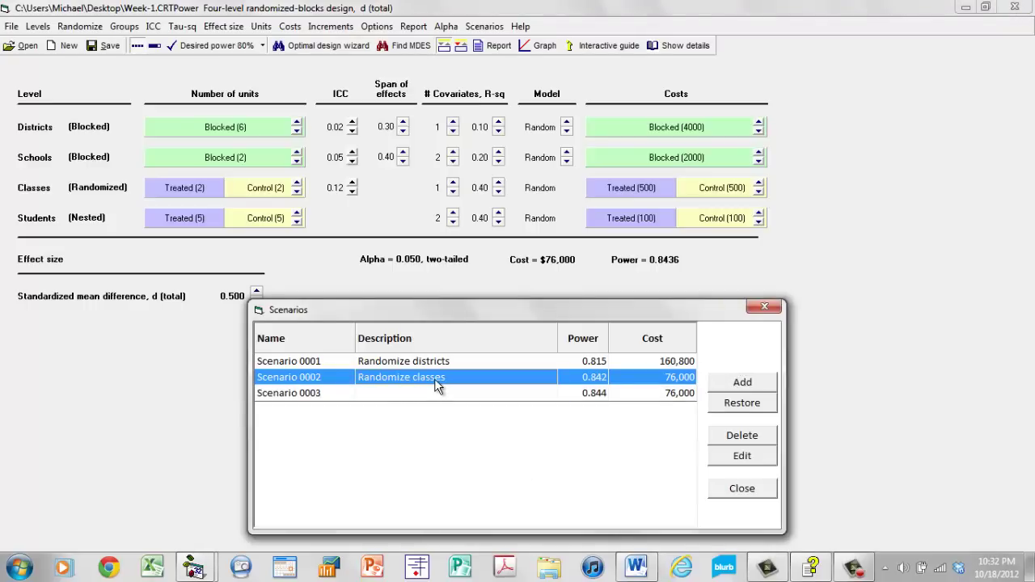
pyautogui.click(743, 437)
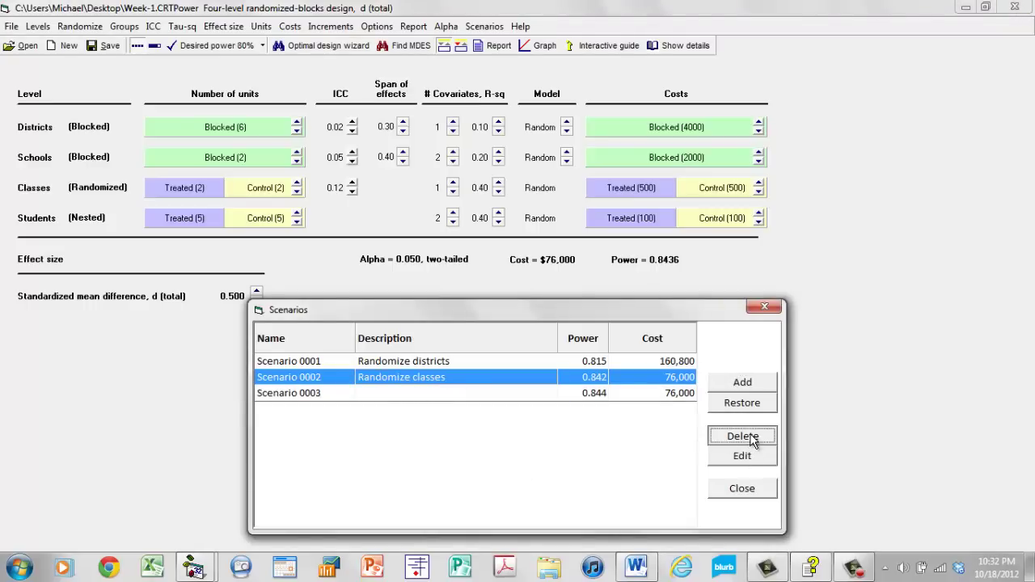
pyautogui.click(476, 380)
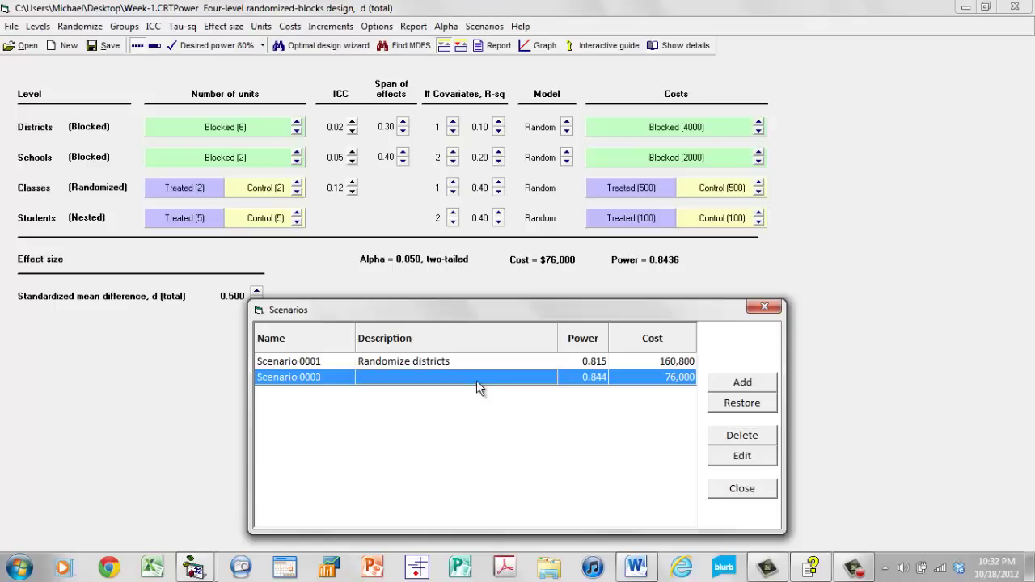
pyautogui.click(744, 457)
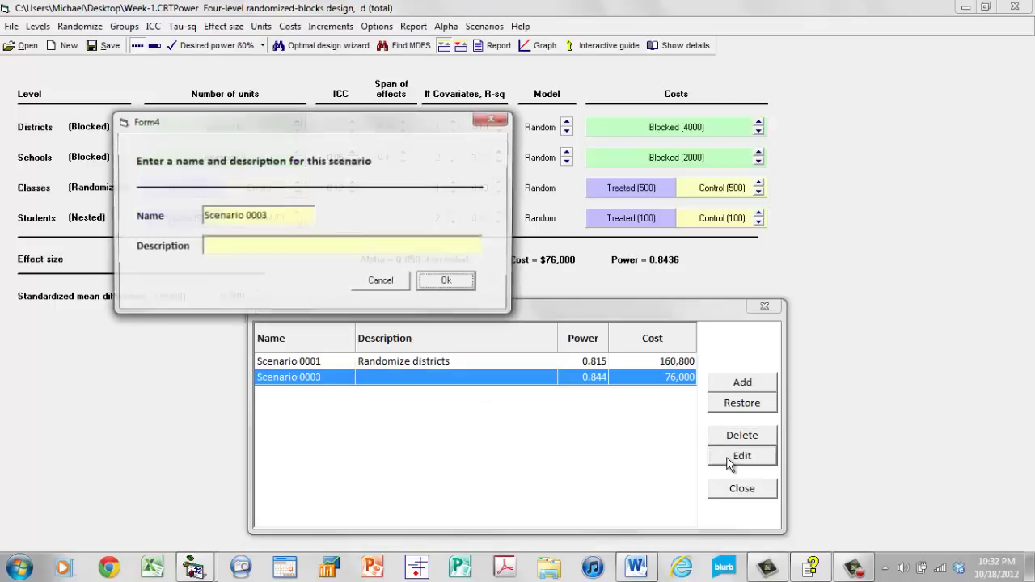
pyautogui.click(279, 246)
pyautogui.write('Randomize classes')
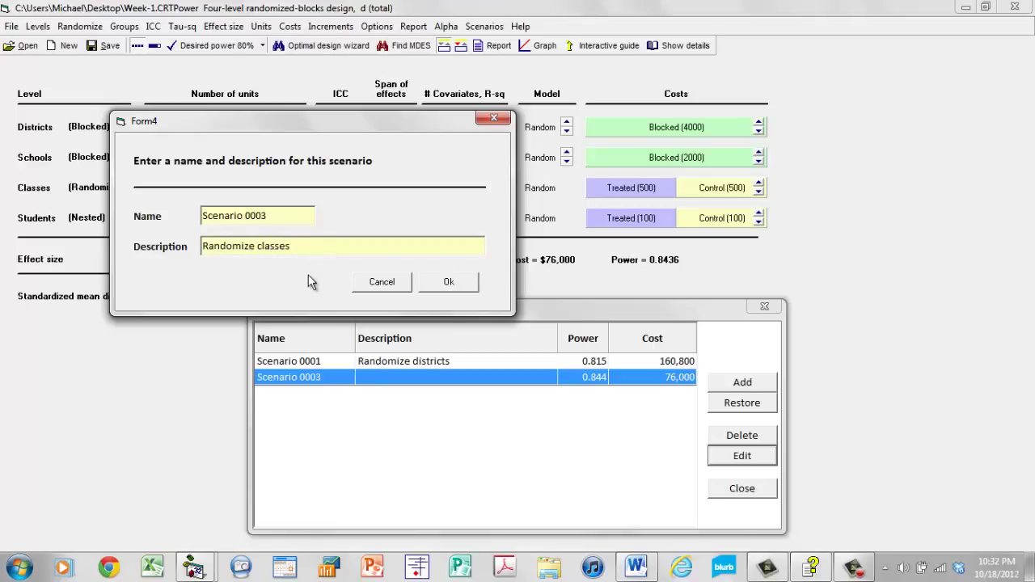
pyautogui.click(451, 283)
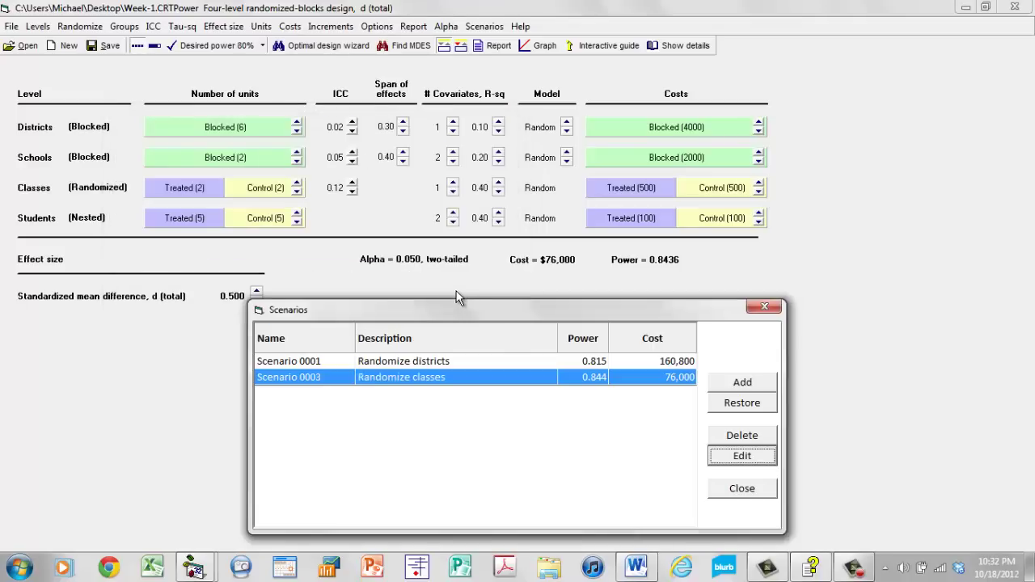
# Step: Close the scenarios list, compute the optimal 80% power design with optimal numbers at all levels, and paste it to the main screen
pyautogui.click(764, 307)
pyautogui.click(301, 45)
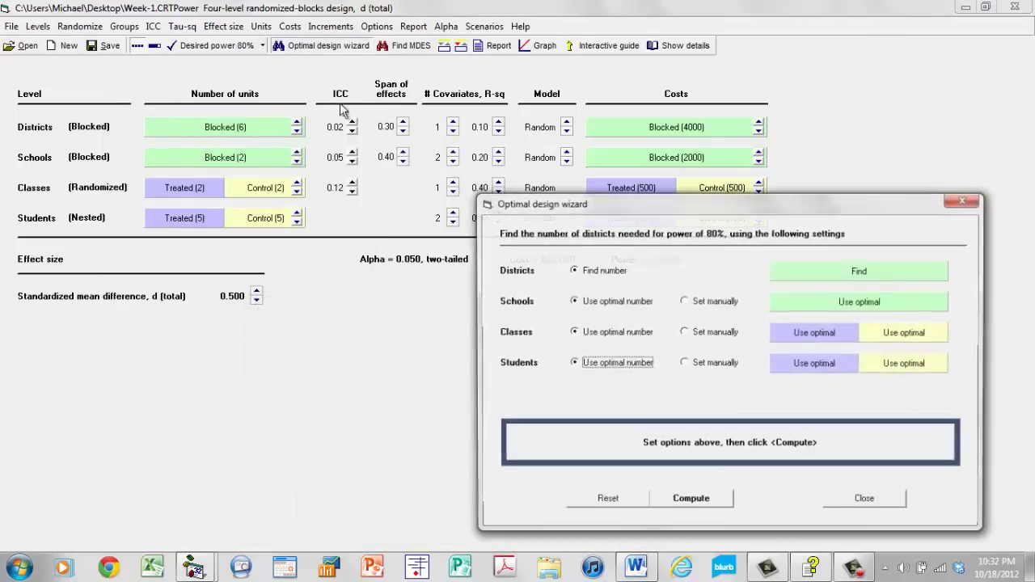
pyautogui.click(704, 501)
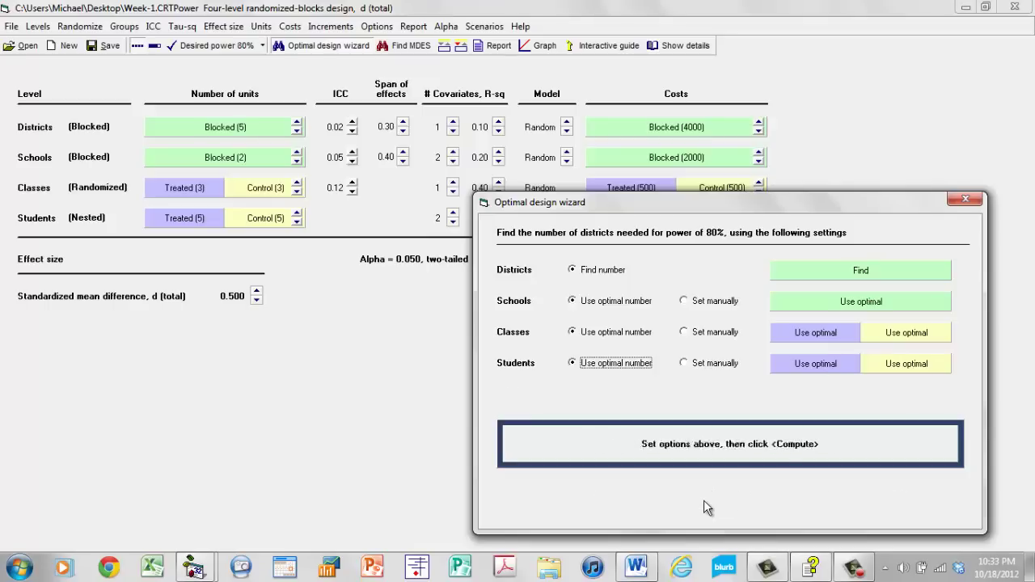
pyautogui.click(792, 502)
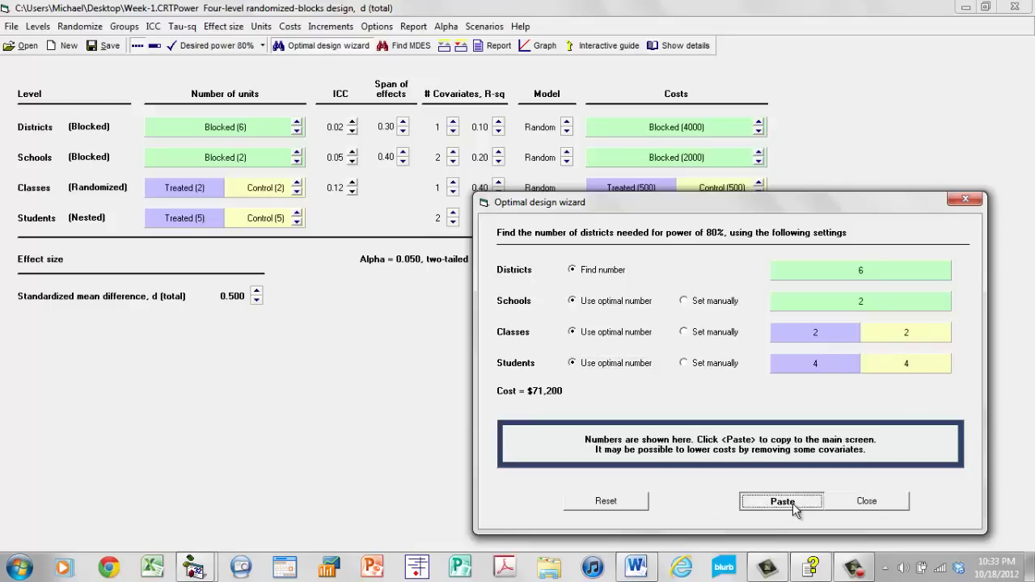
pyautogui.click(862, 502)
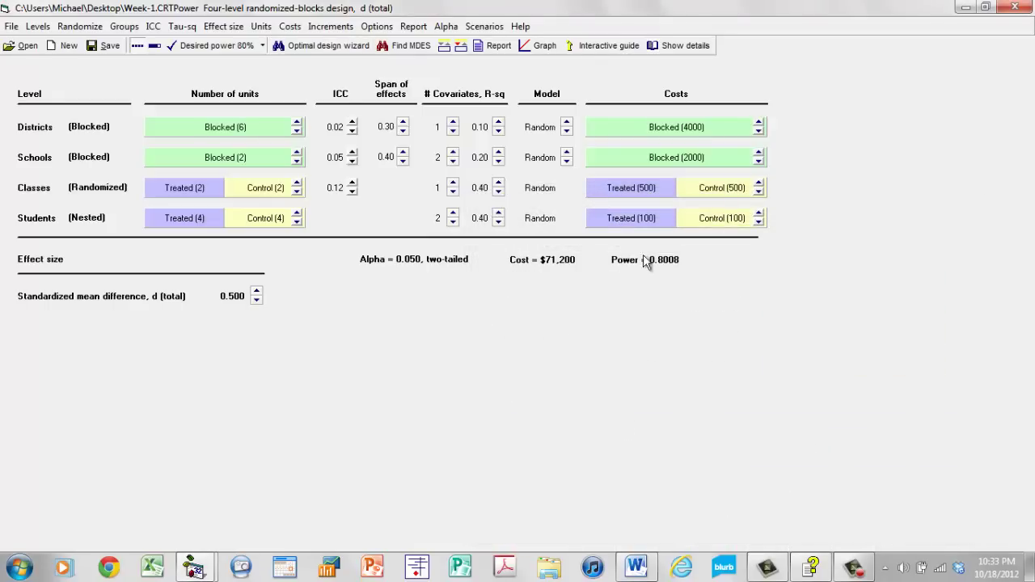
pyautogui.moveTo(661, 275)
pyautogui.click(853, 566)
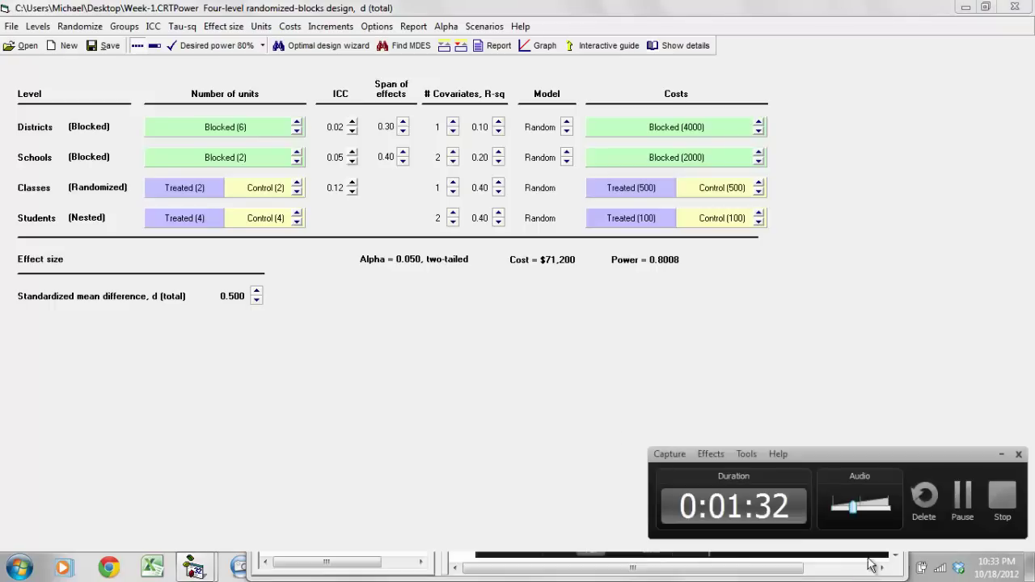